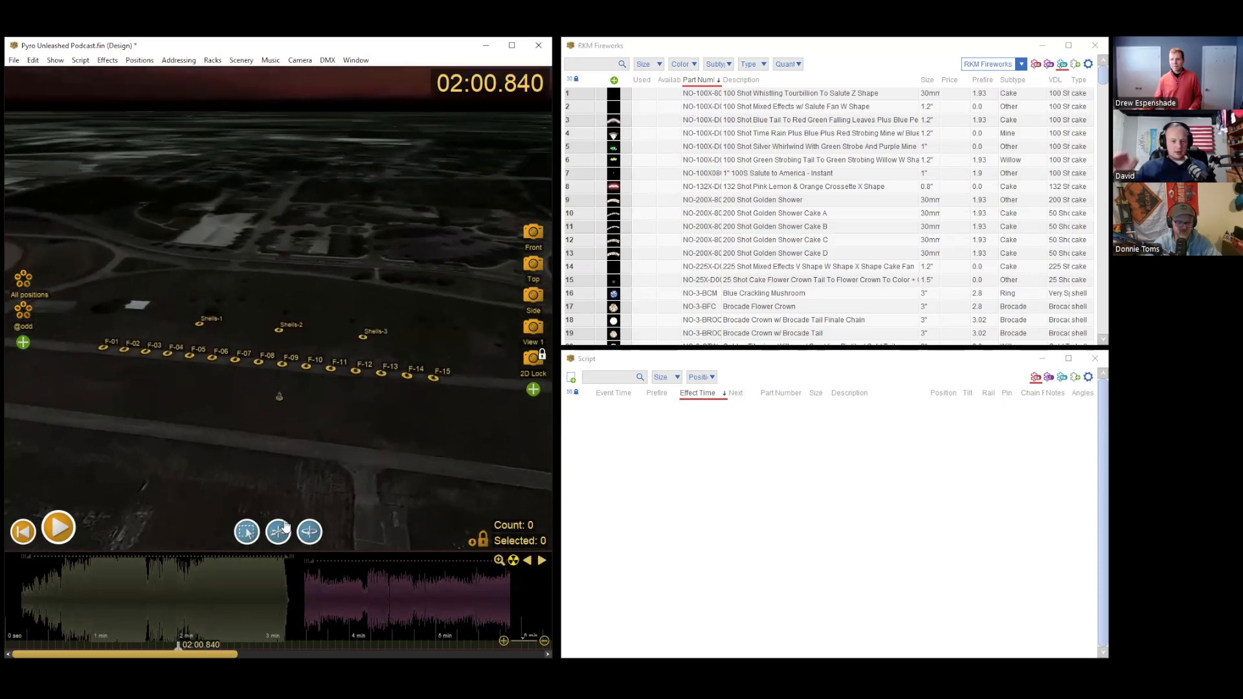
# Step: Switch the 3D scene to the Front camera view of the firing positions
pyautogui.scroll(-2, 274, 415)
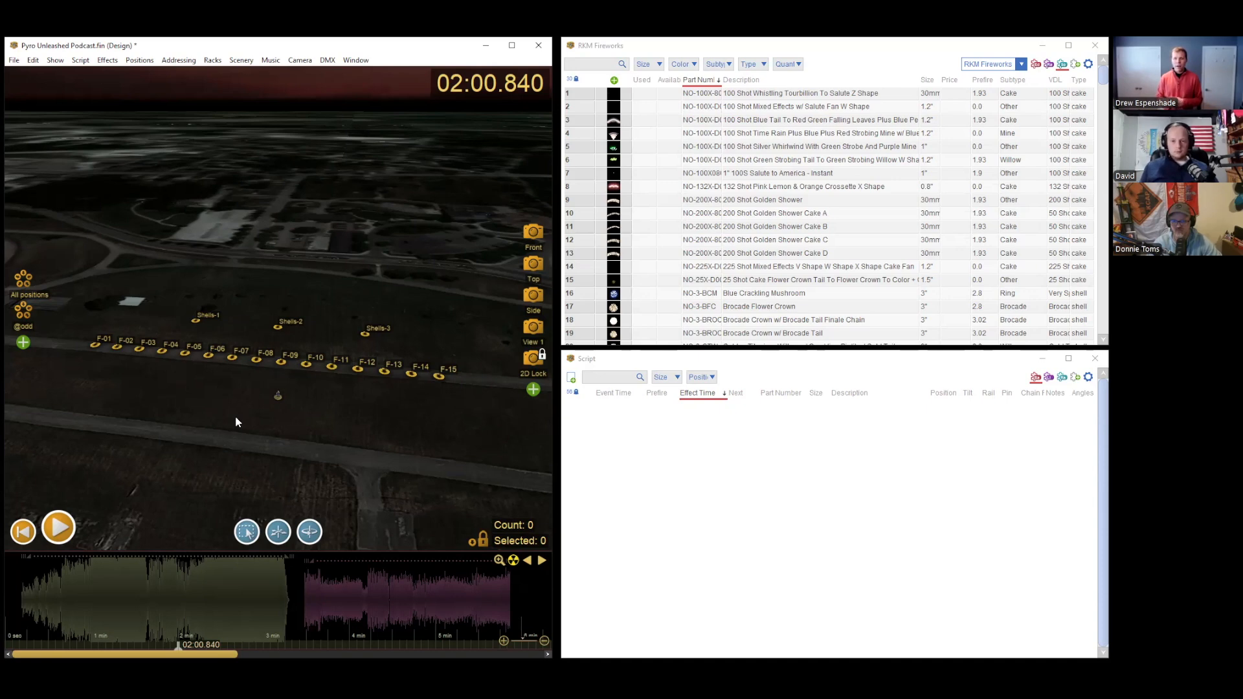
pyautogui.click(532, 232)
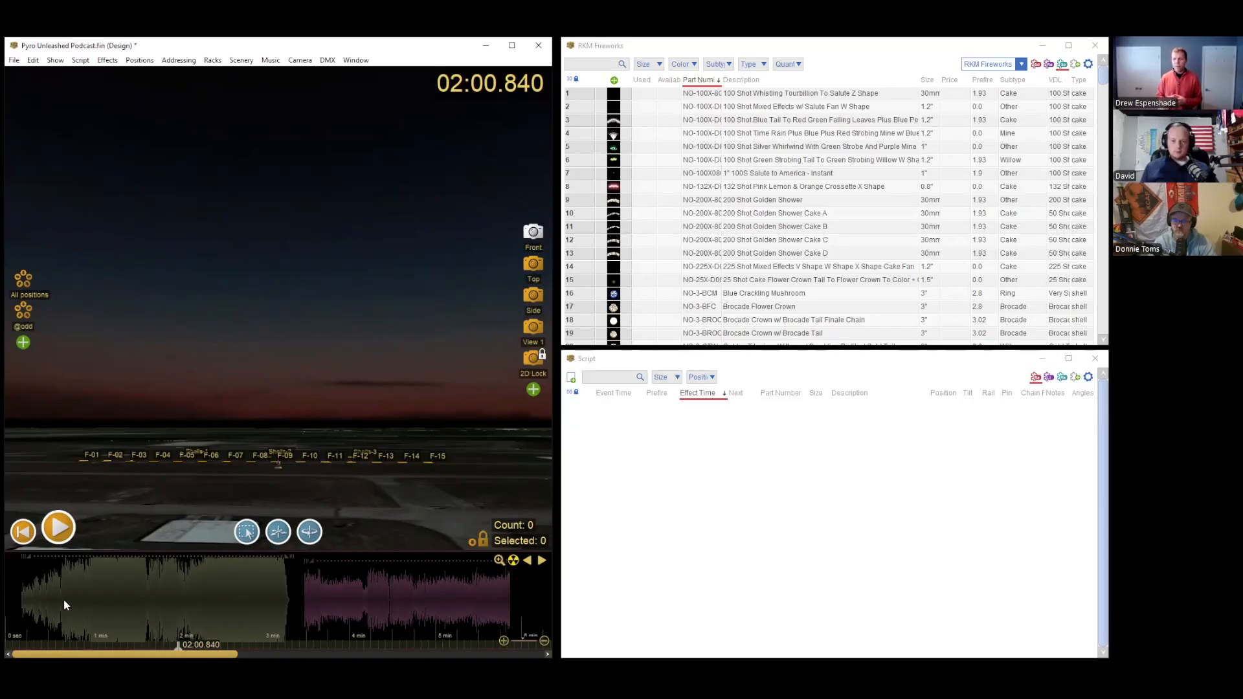
pyautogui.click(80, 61)
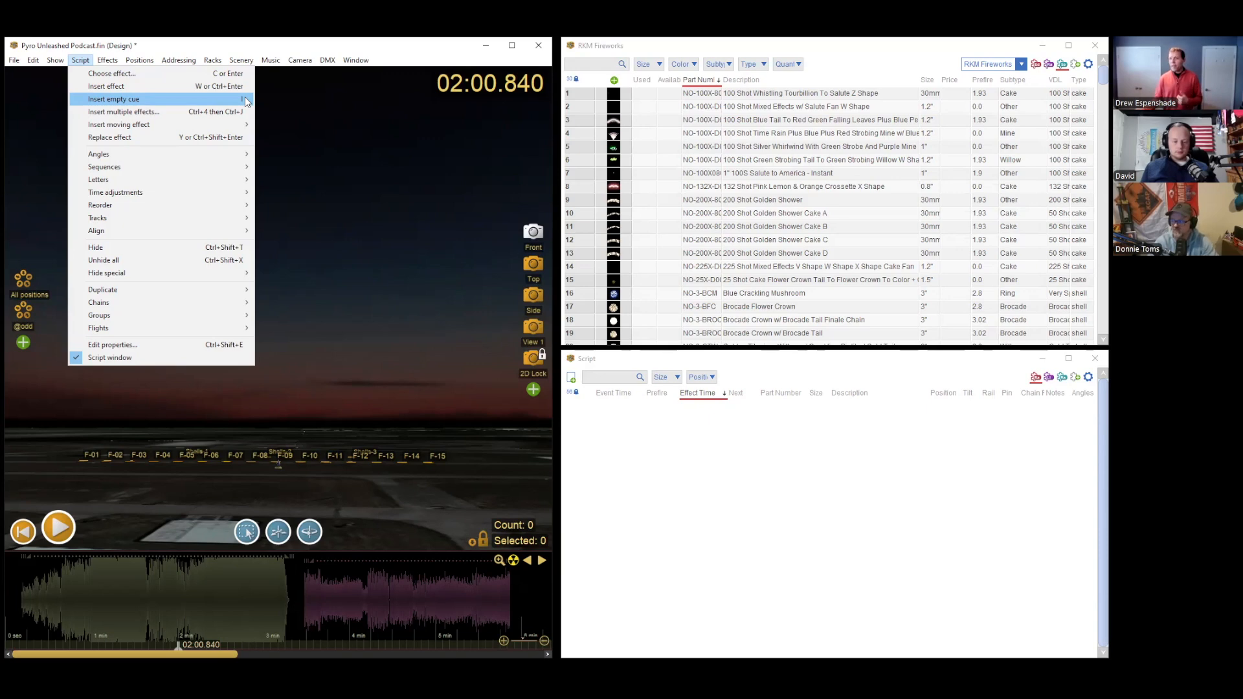
# Step: Play the first song from about 00:30.460 and mark empty cues in the script at 00:35.690 and 00:39.690
pyautogui.click(35, 595)
pyautogui.scroll(5, 35, 596)
pyautogui.click(37, 596)
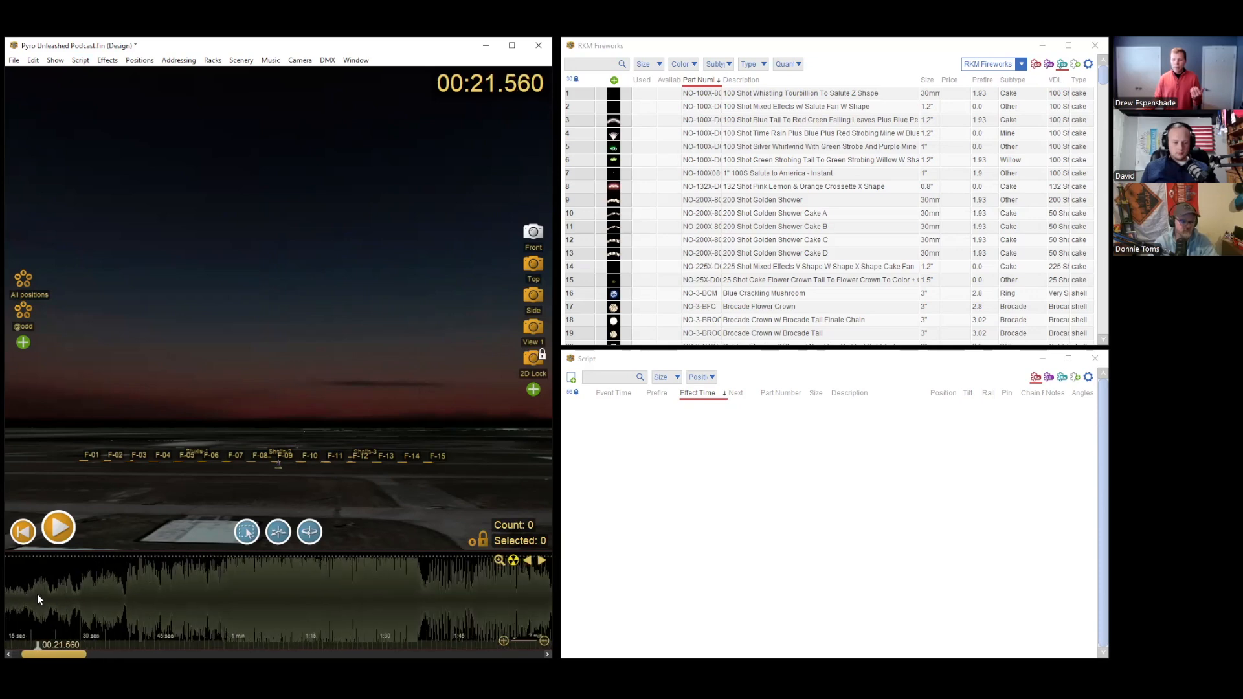
pyautogui.click(42, 593)
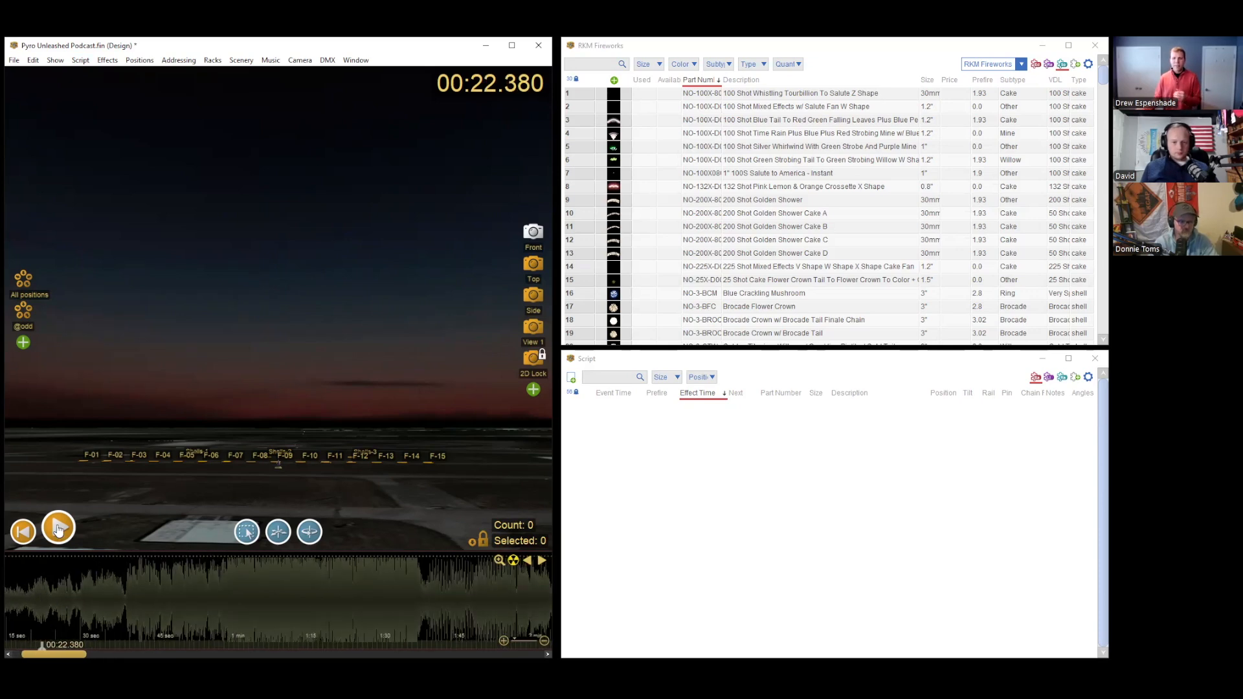
pyautogui.click(81, 596)
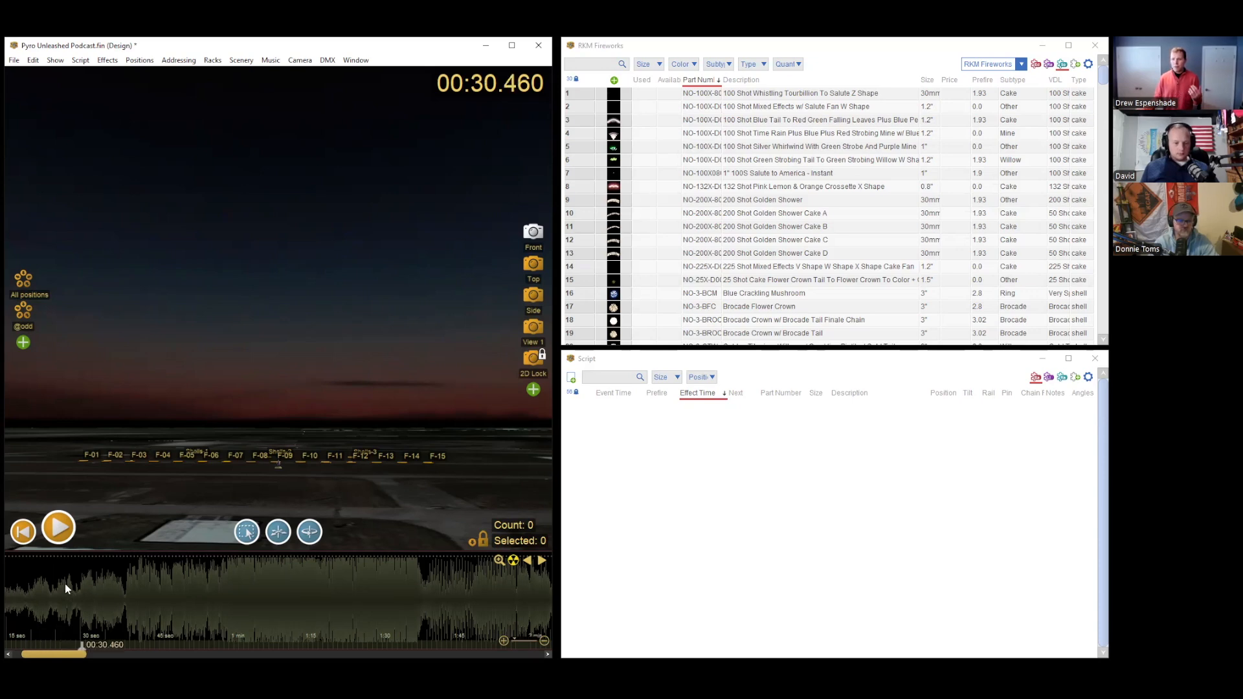
pyautogui.click(56, 534)
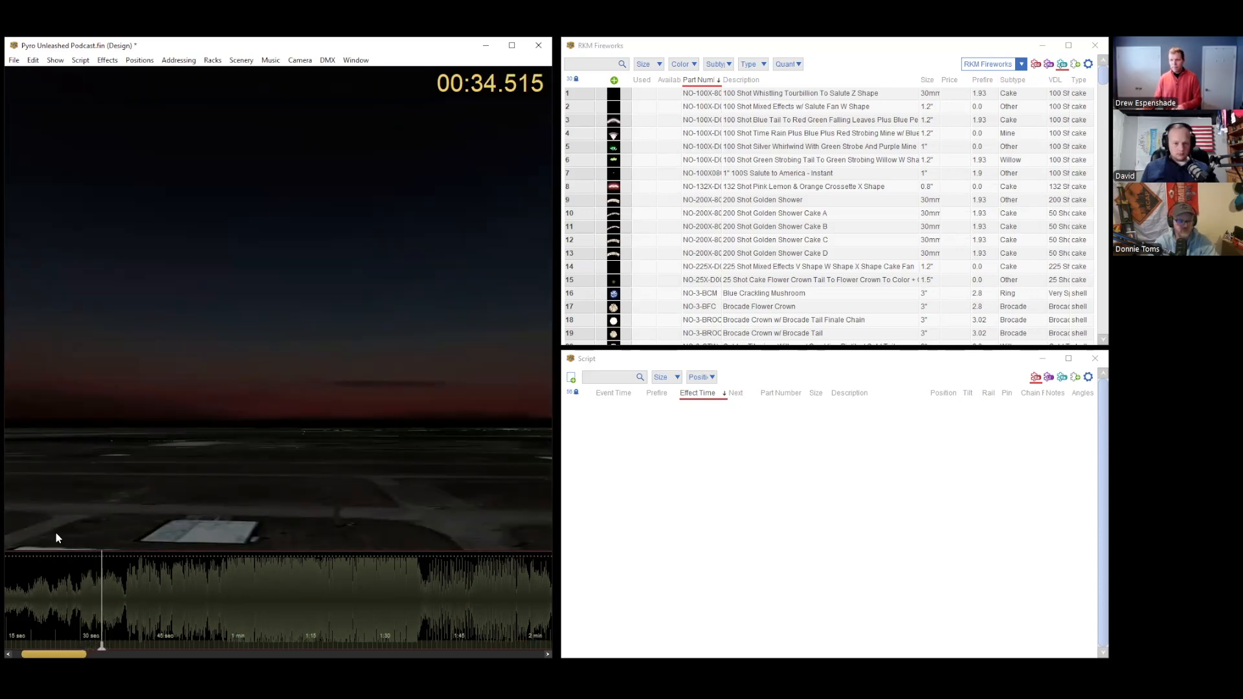
pyautogui.press('f')
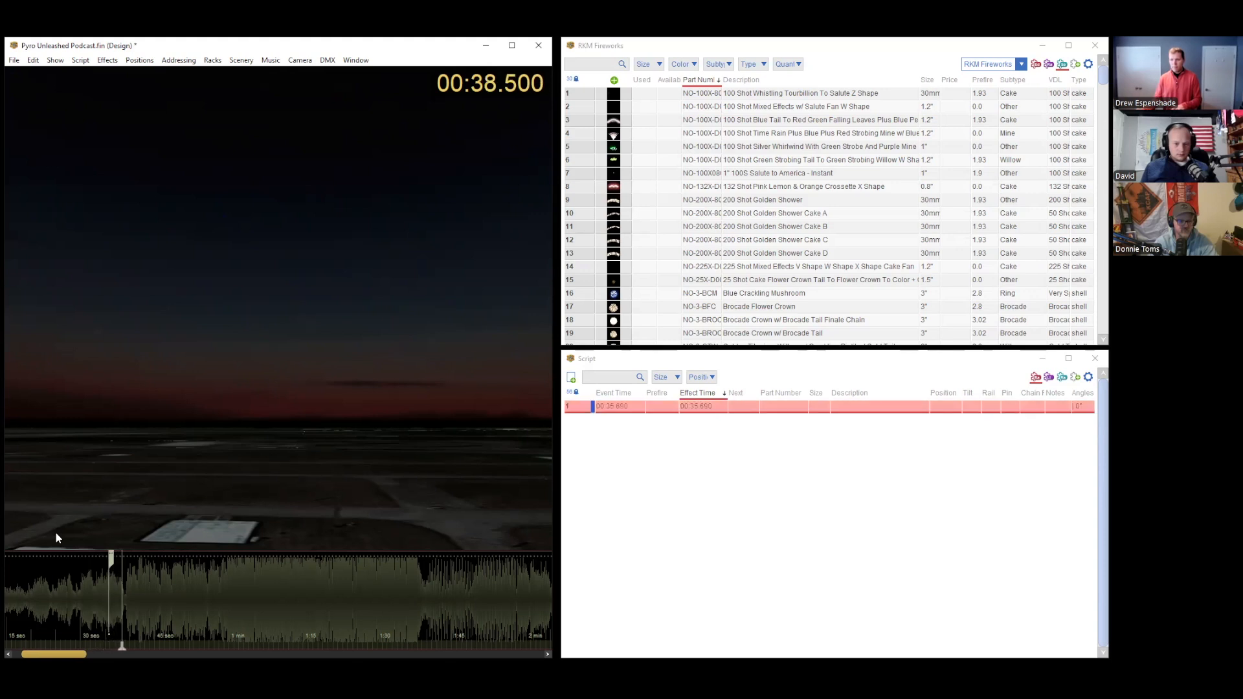
pyautogui.press('f')
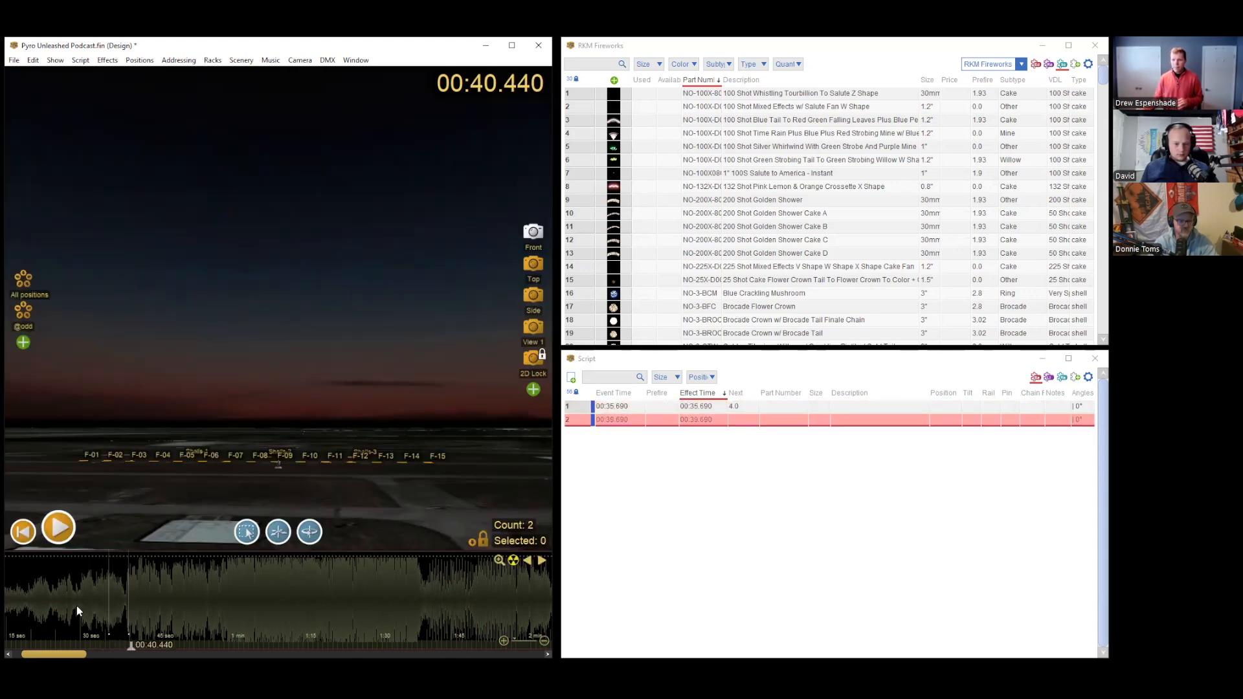
# Step: Examine the two new cues up close on the music timeline, selecting them on the waveform and in the script
pyautogui.click(76, 611)
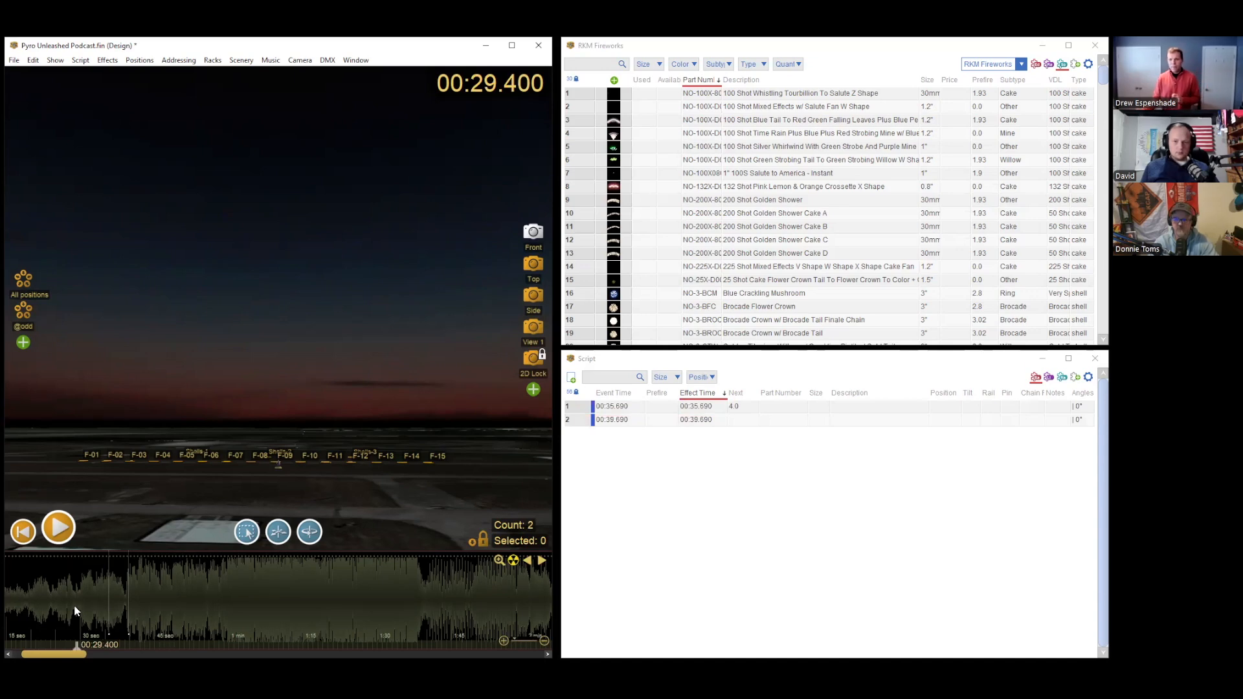
pyautogui.click(99, 599)
pyautogui.scroll(3, 99, 599)
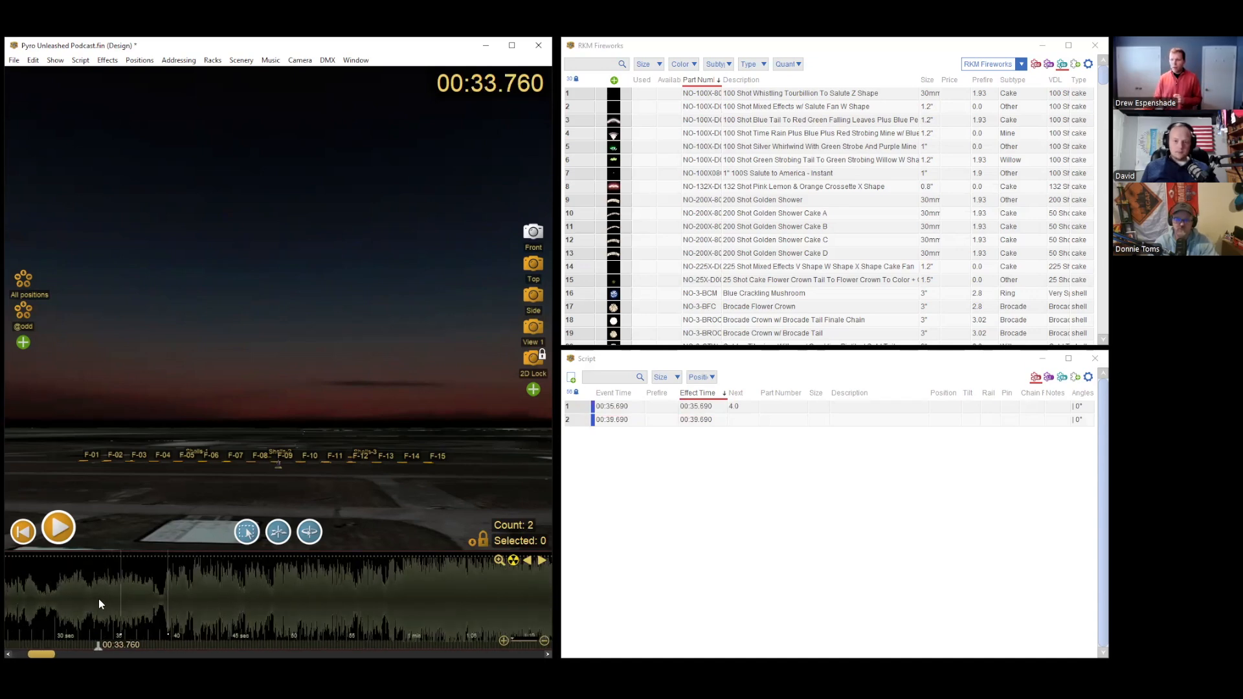
pyautogui.moveTo(83, 585); pyautogui.dragTo(198, 585)
pyautogui.click(123, 562)
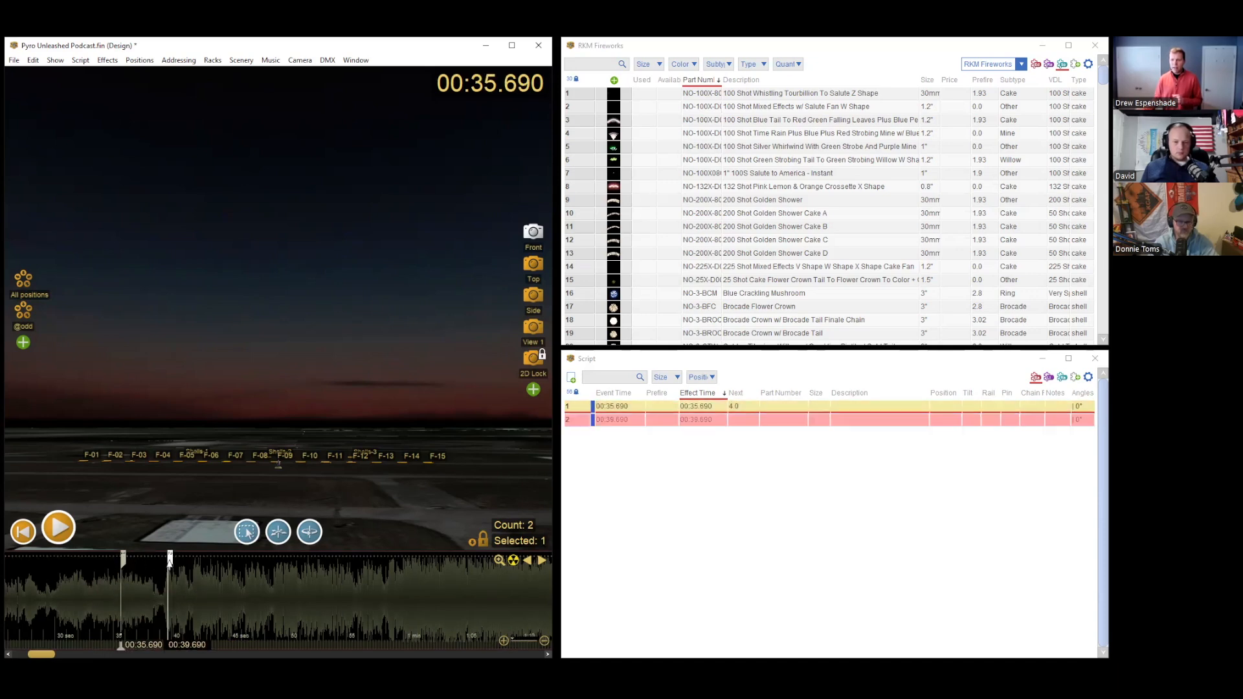
pyautogui.click(594, 561)
pyautogui.keyDown('shift'); pyautogui.click(581, 419); pyautogui.keyUp('shift')
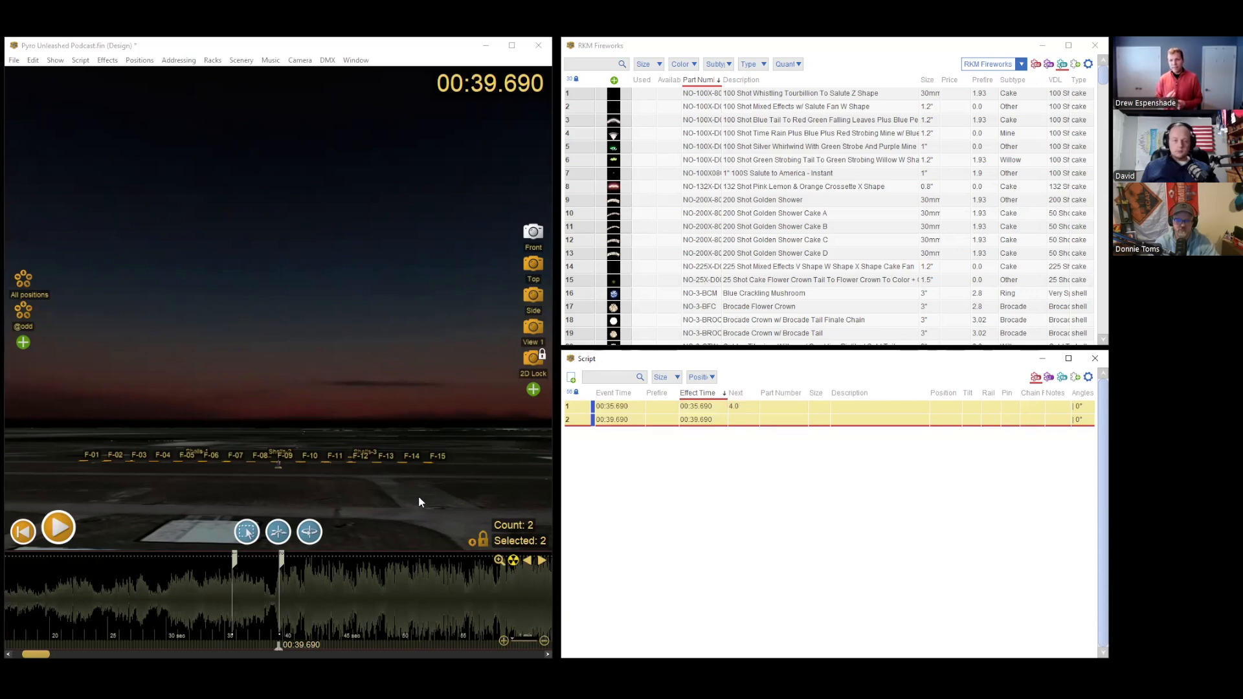
# Step: Insert the Brocade Flower Crown shell at position Shells-2 on the 00:35.690 cue and preview its burst at about 00:36.780
pyautogui.click(234, 559)
pyautogui.click(234, 559)
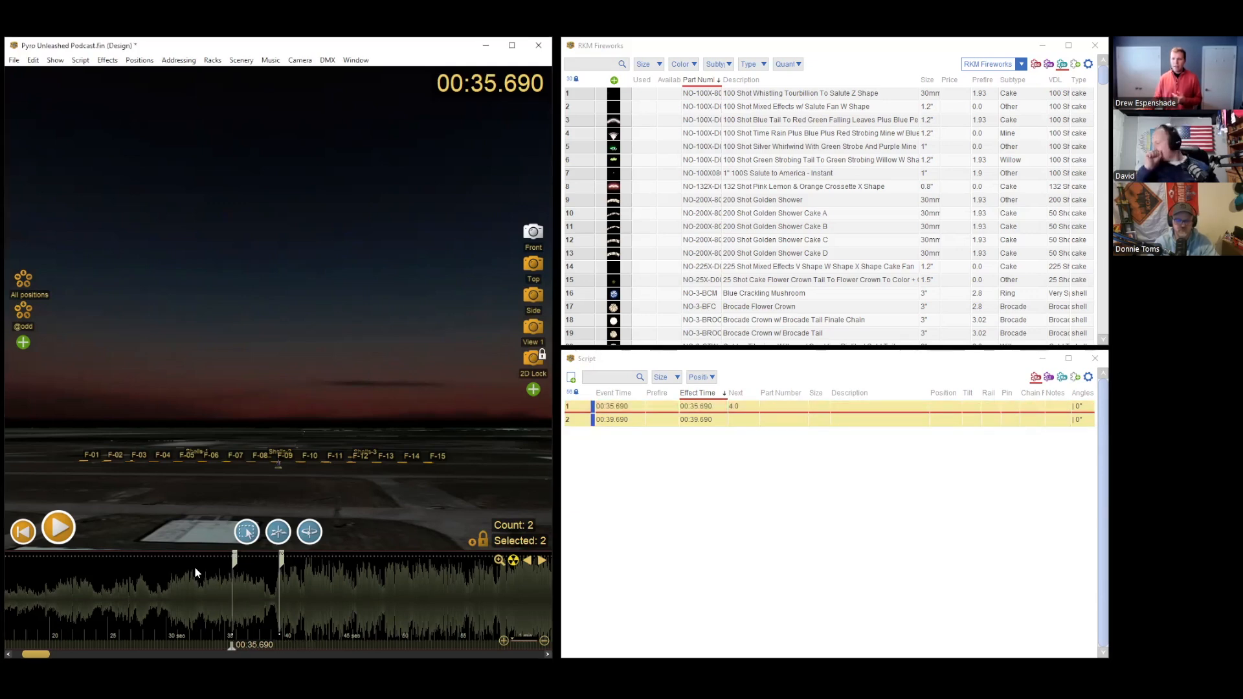
pyautogui.click(277, 453)
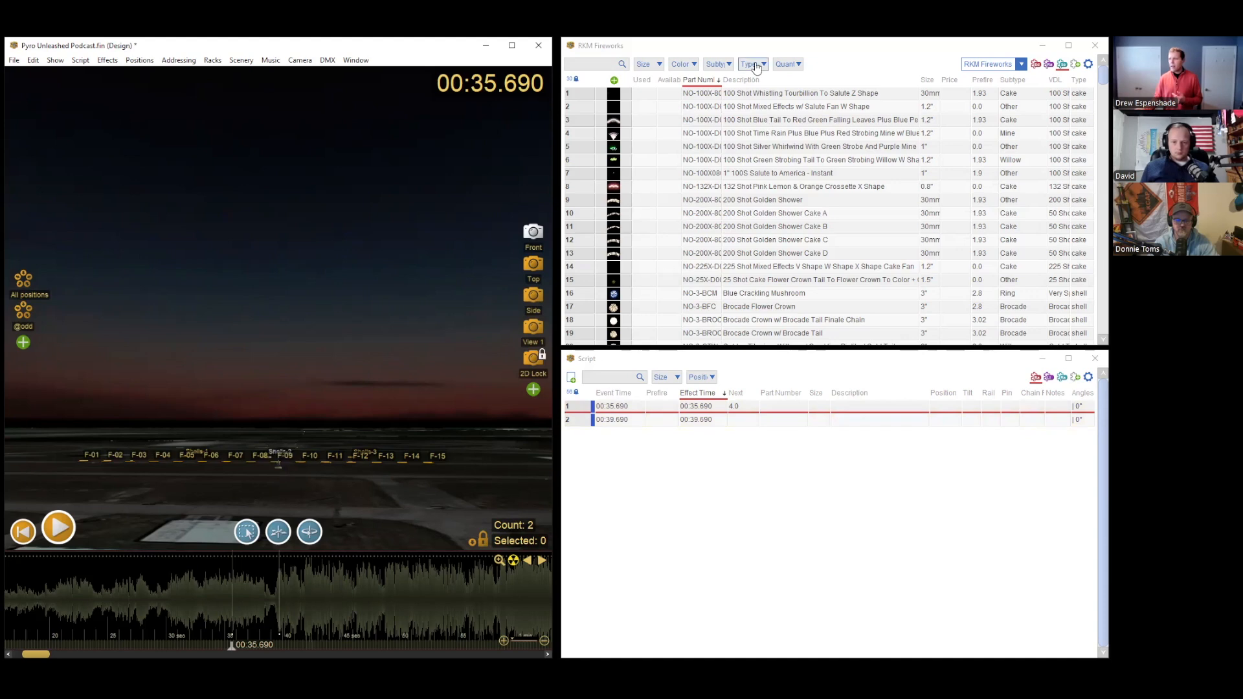
pyautogui.scroll(-4, 753, 209)
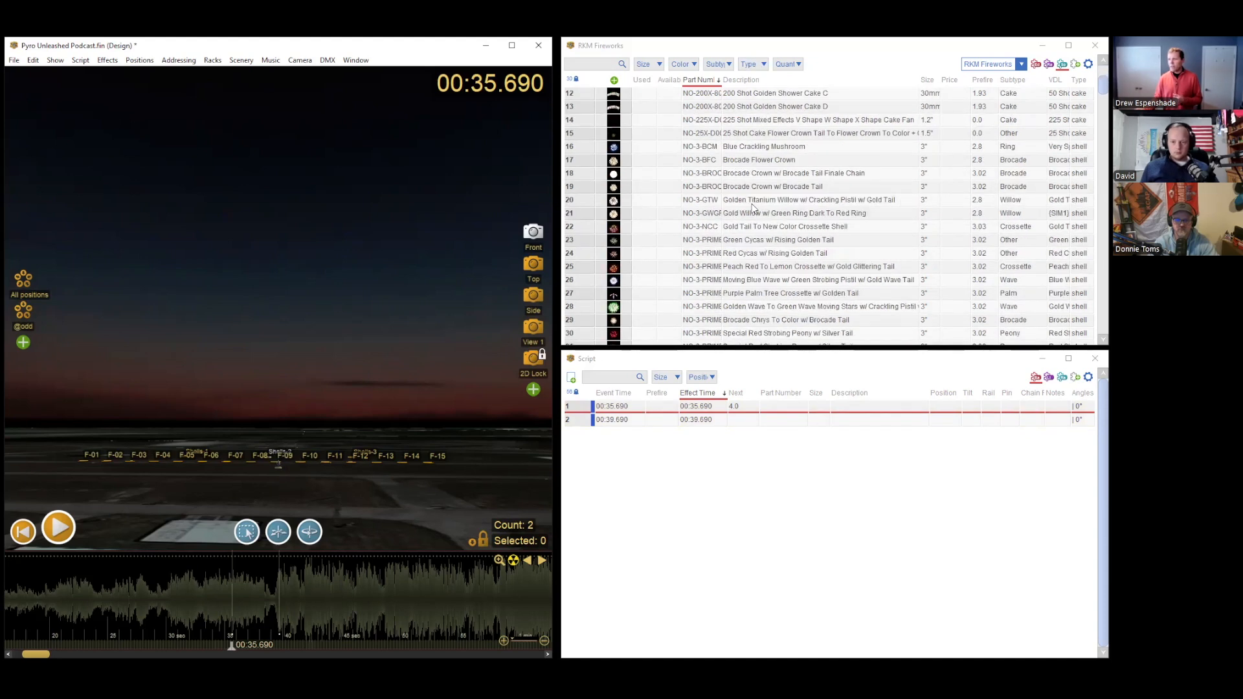
pyautogui.click(615, 166)
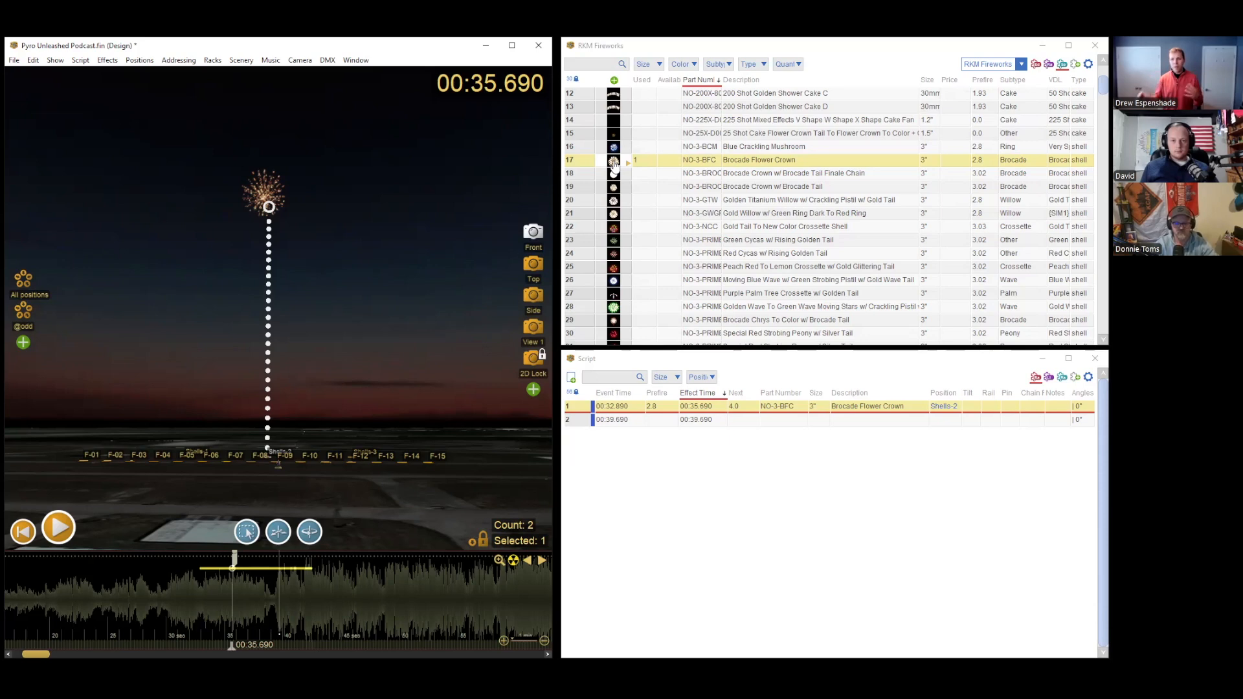
pyautogui.moveTo(231, 646)
pyautogui.mouseDown()
pyautogui.moveTo(196, 646)
pyautogui.moveTo(247, 639)
pyautogui.mouseUp()
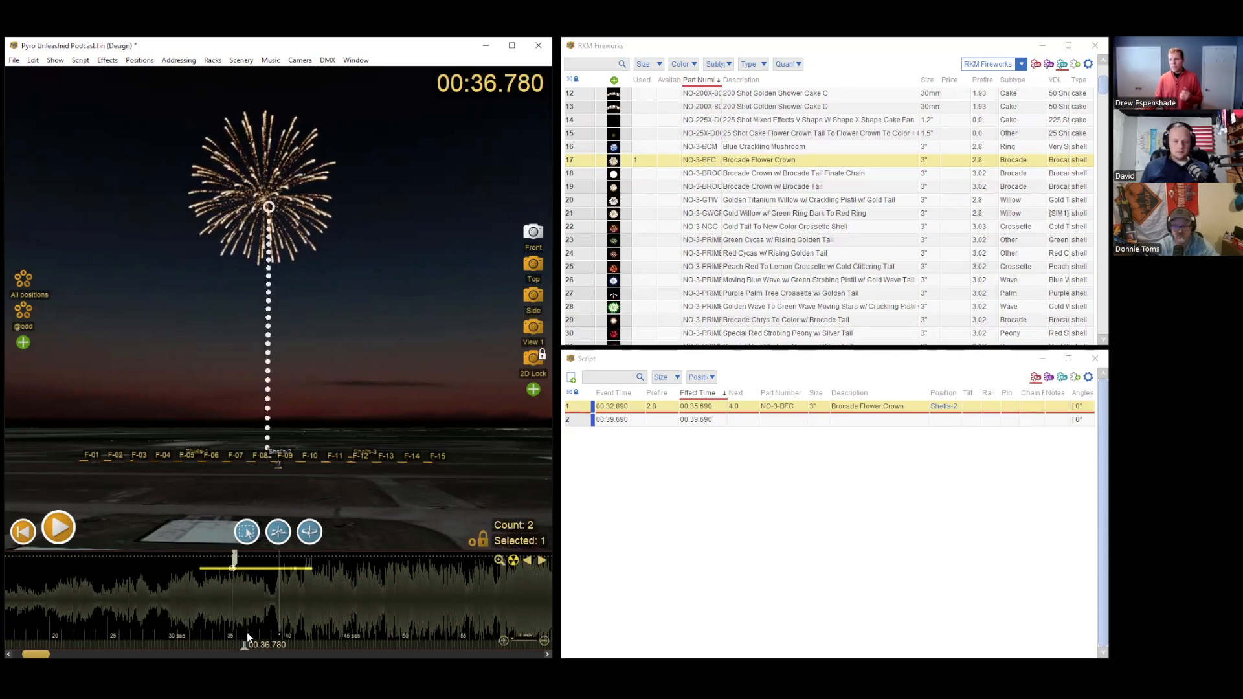
# Step: Filter the effects to single_shot and insert Green Tip Gold Comet at positions F-01 through F-15 on the 00:39.690 cue
pyautogui.click(279, 641)
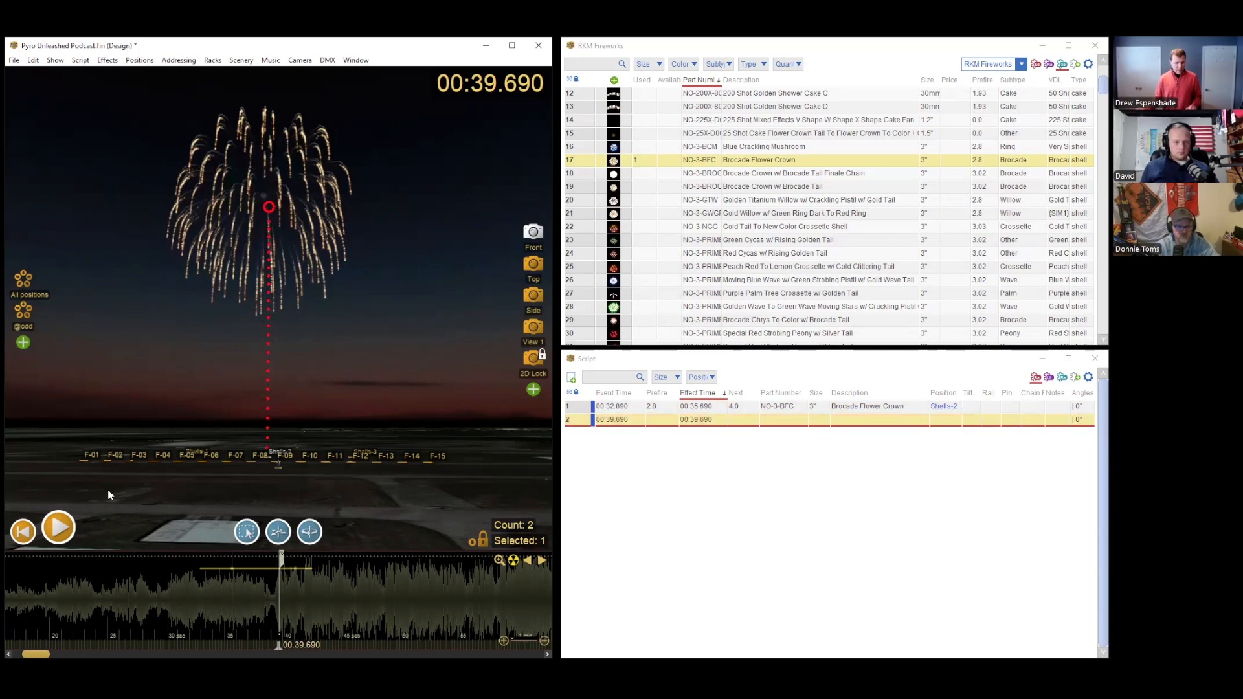
pyautogui.moveTo(65, 480); pyautogui.dragTo(473, 462)
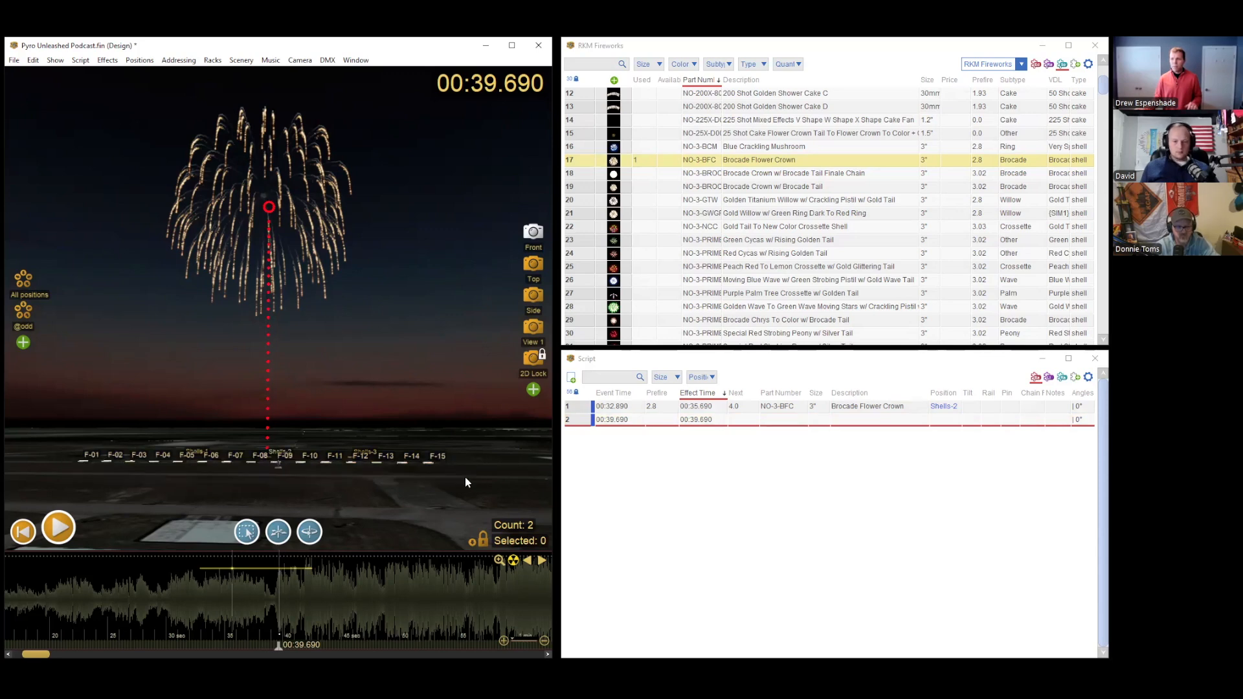
pyautogui.click(728, 64)
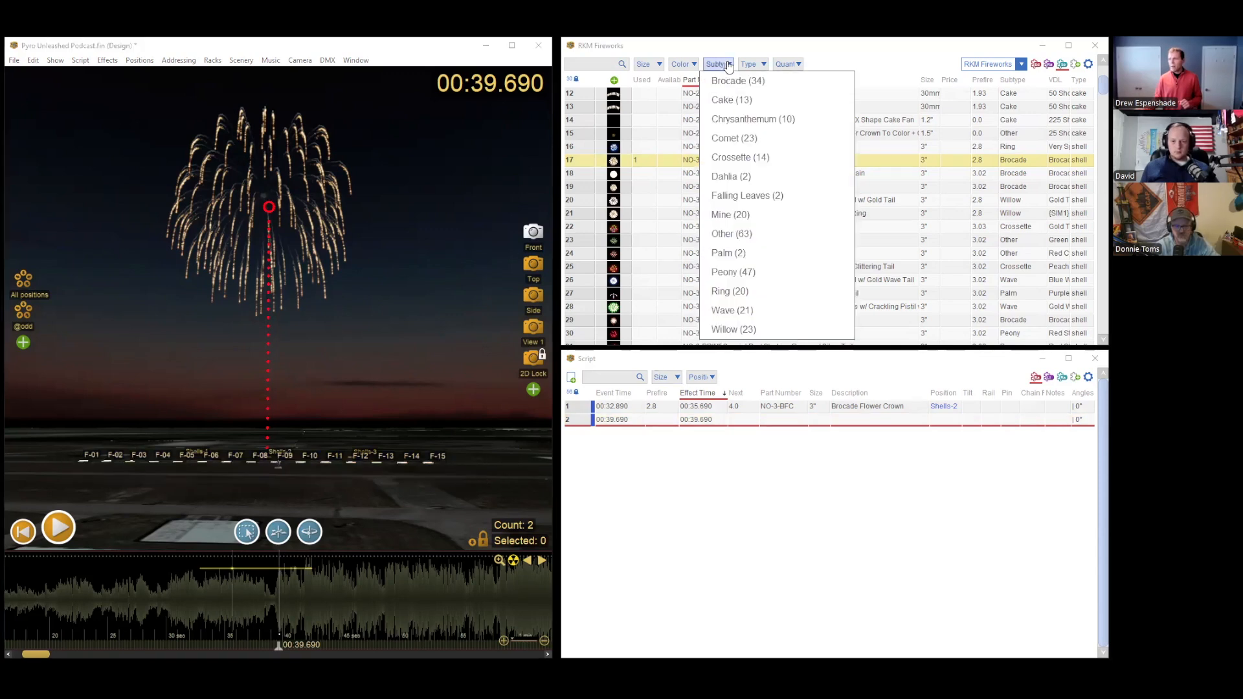
pyautogui.click(728, 64)
pyautogui.click(748, 65)
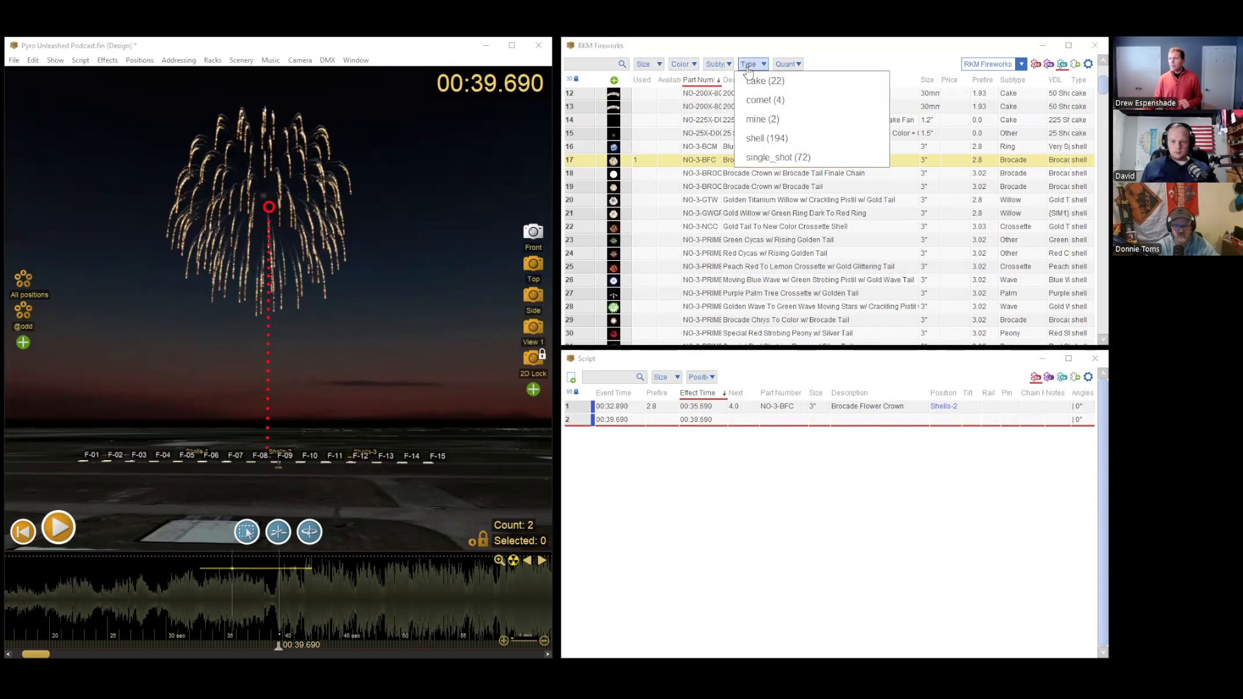
pyautogui.click(781, 158)
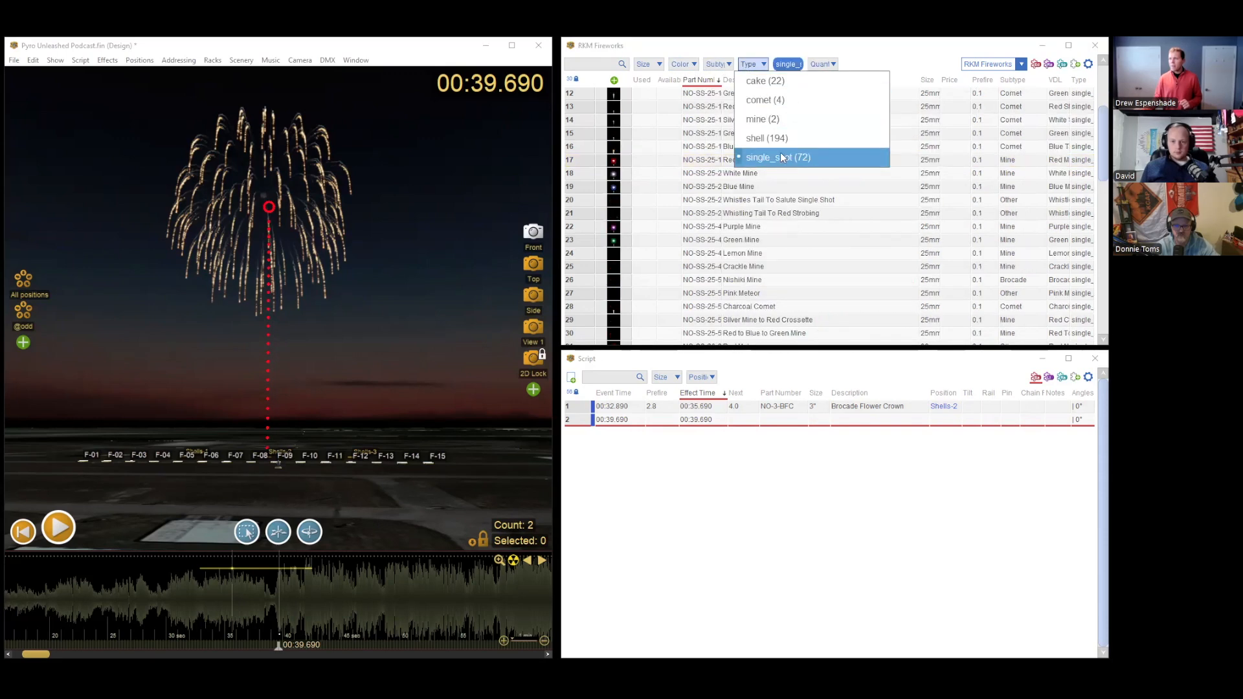
pyautogui.click(766, 48)
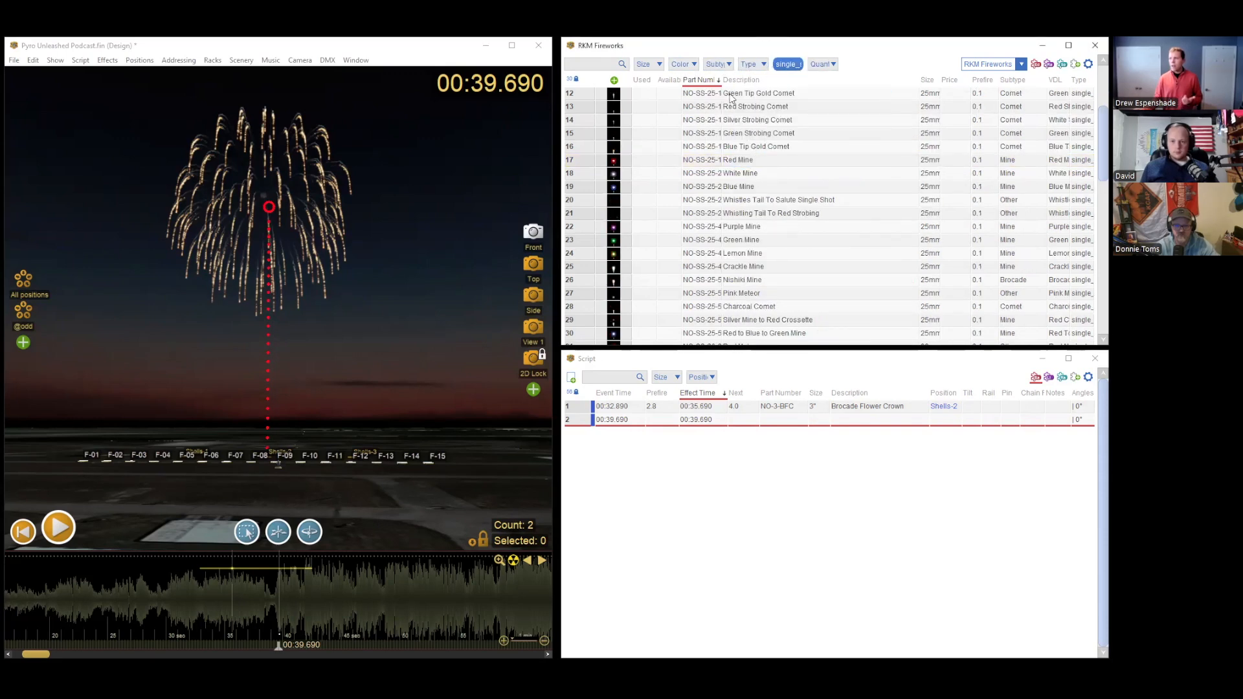
pyautogui.doubleClick(614, 95)
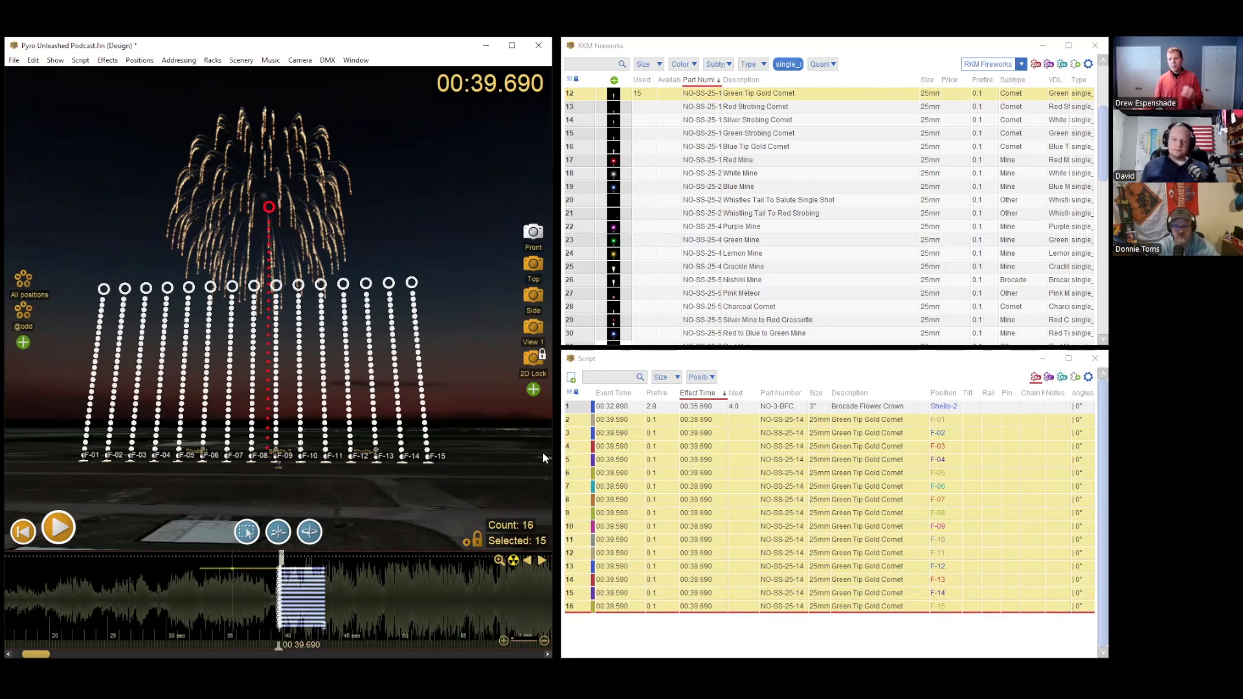
# Step: Preview the green comet row in the scene at about 00:41.080 on the timeline
pyautogui.keyDown('ctrl'); pyautogui.click(579, 605); pyautogui.keyUp('ctrl')
pyautogui.keyDown('ctrl'); pyautogui.click(578, 605); pyautogui.keyUp('ctrl')
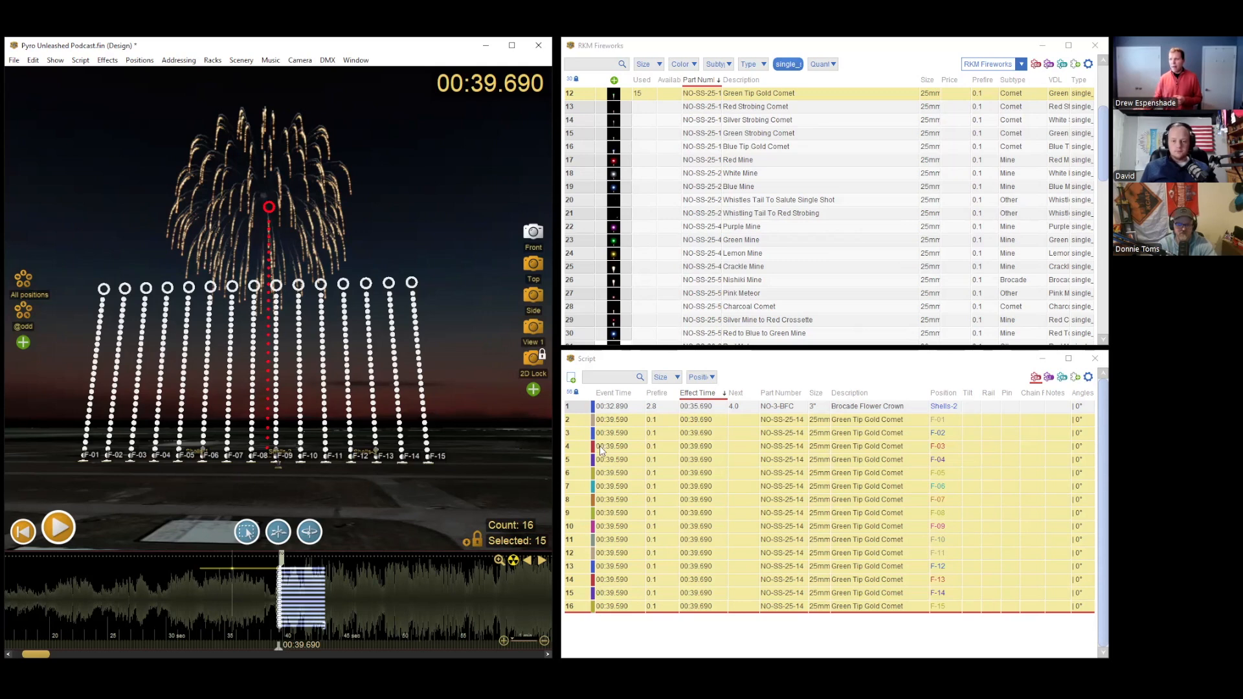
pyautogui.click(350, 608)
pyautogui.moveTo(350, 644); pyautogui.dragTo(296, 645)
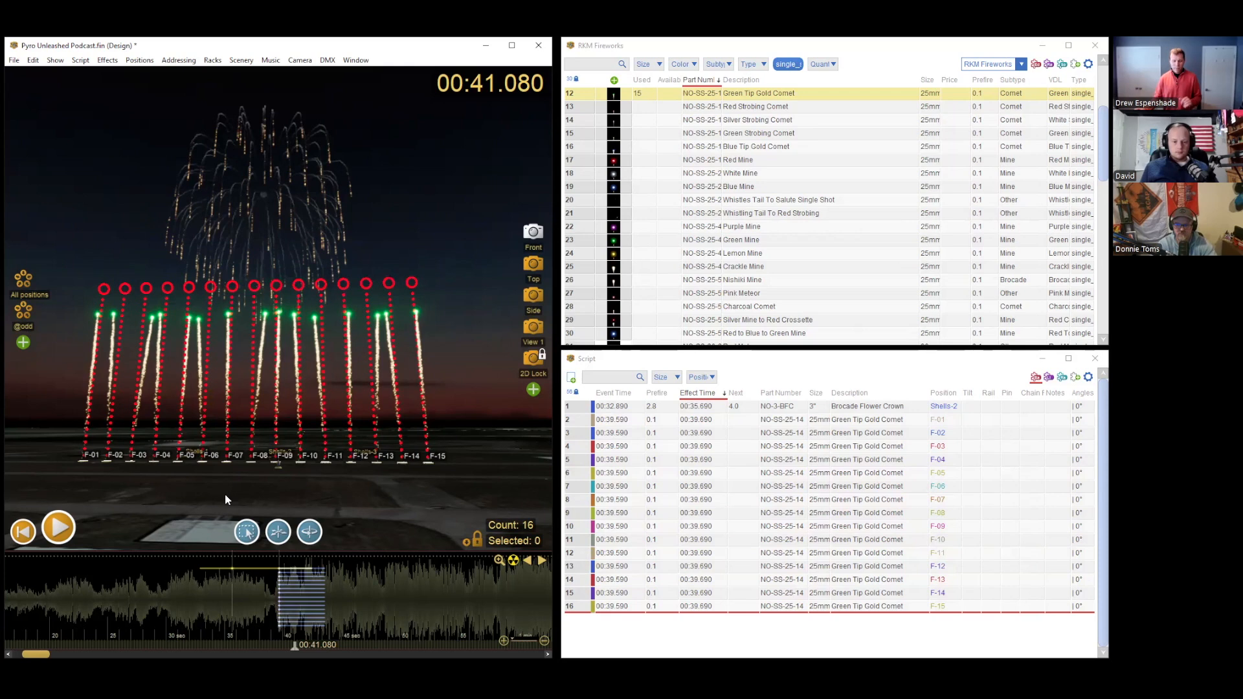
# Step: Select all fifteen comet trajectories in the scene with a selection box
pyautogui.moveTo(71, 266); pyautogui.dragTo(450, 324)
pyautogui.click(453, 320)
pyautogui.moveTo(456, 249); pyautogui.dragTo(80, 314)
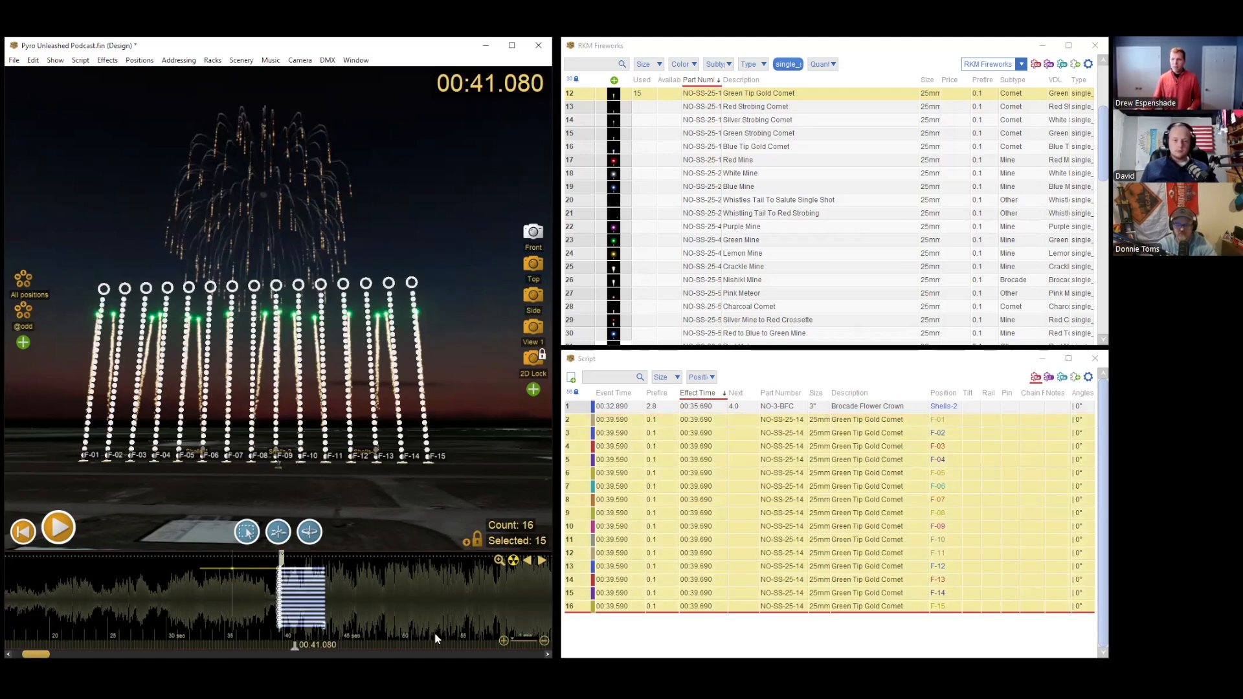
# Step: Replace the fifteen comets at F-01 through F-15 with Blue Tip Gold Comet and briefly play them from the 00:39.690 cue
pyautogui.click(280, 586)
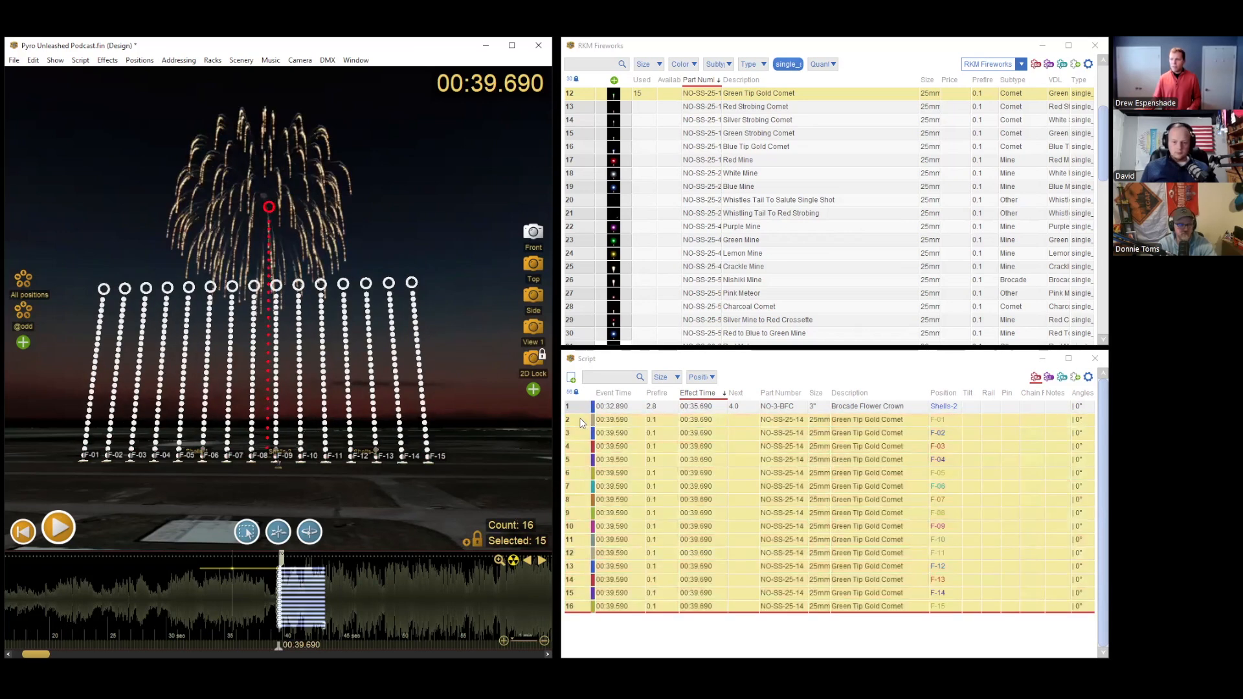
pyautogui.click(582, 421)
pyautogui.moveTo(581, 432); pyautogui.dragTo(579, 515)
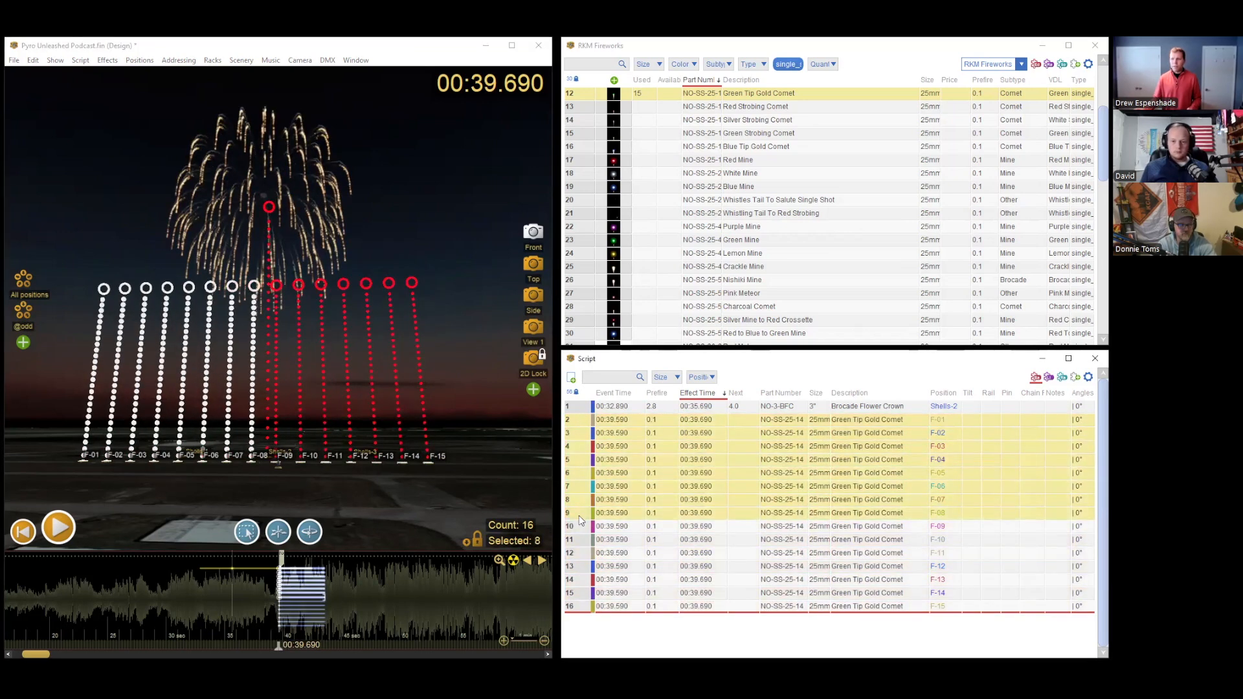
pyautogui.moveTo(586, 608); pyautogui.dragTo(573, 426)
pyautogui.click(585, 611)
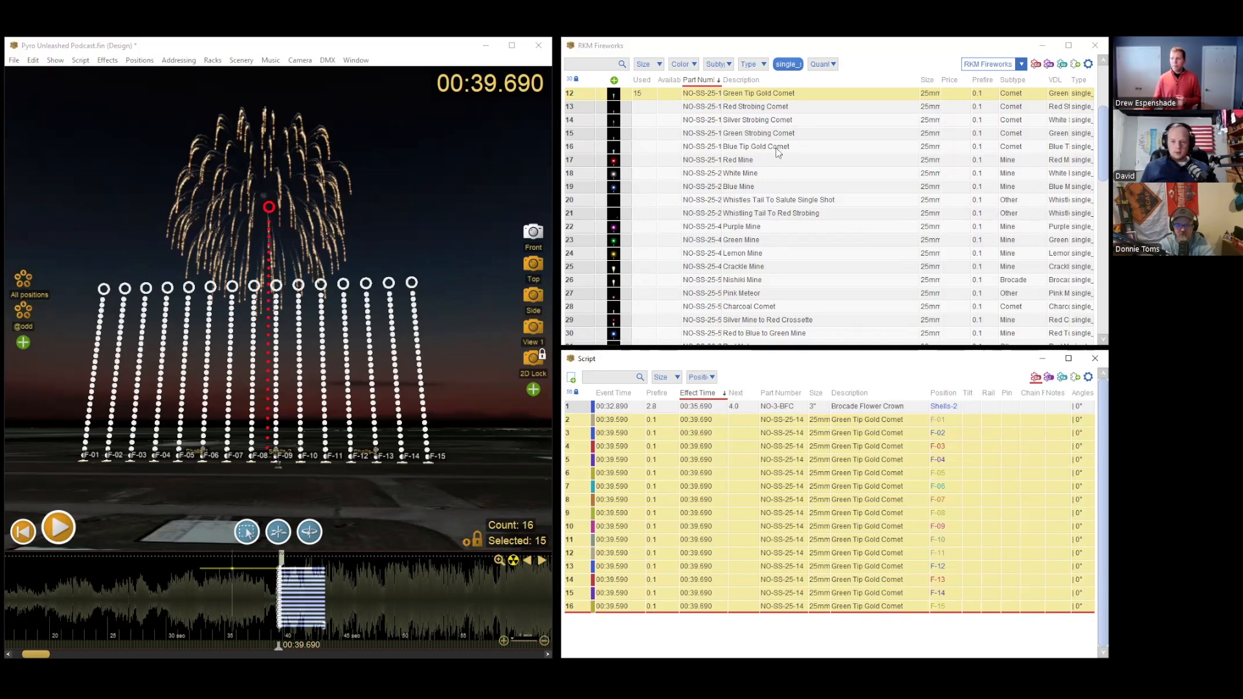
pyautogui.click(760, 152)
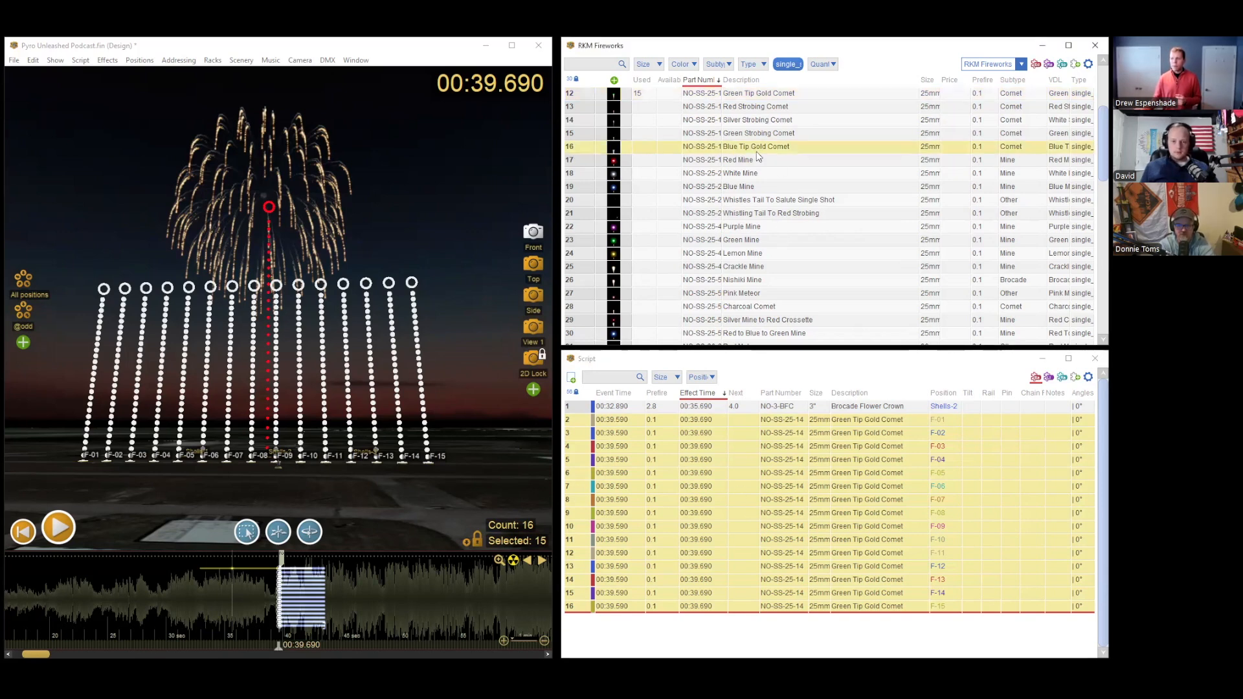
pyautogui.rightClick(735, 153)
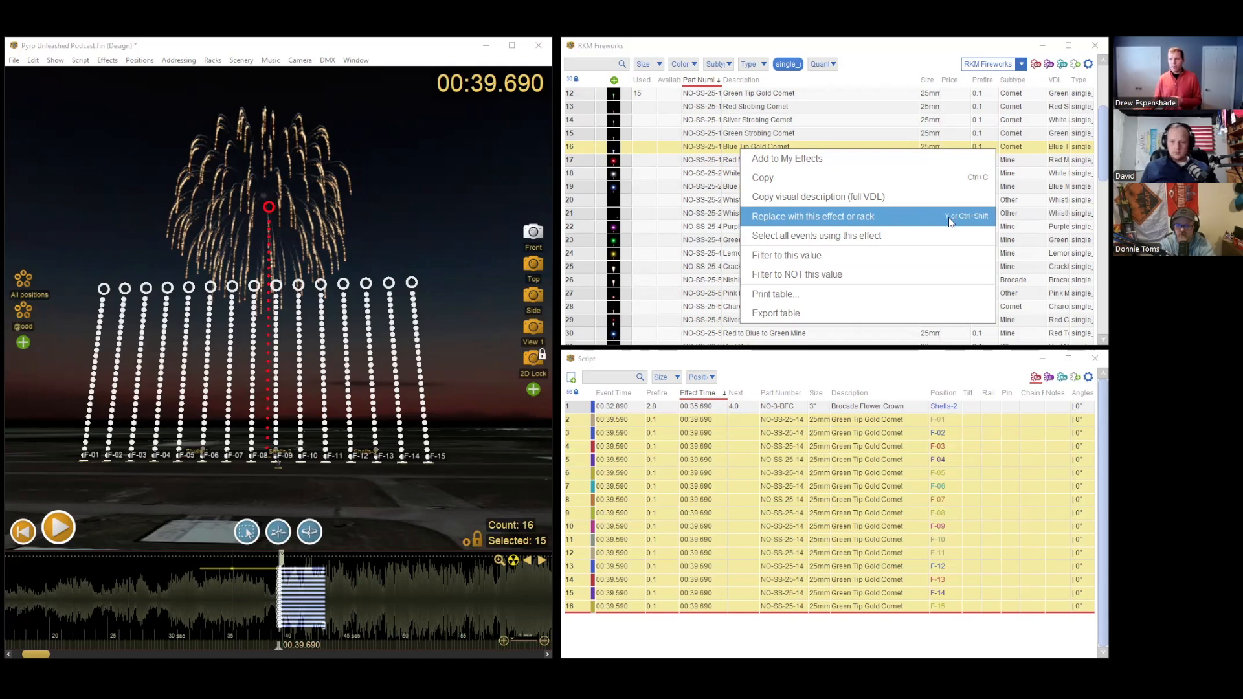
pyautogui.click(887, 218)
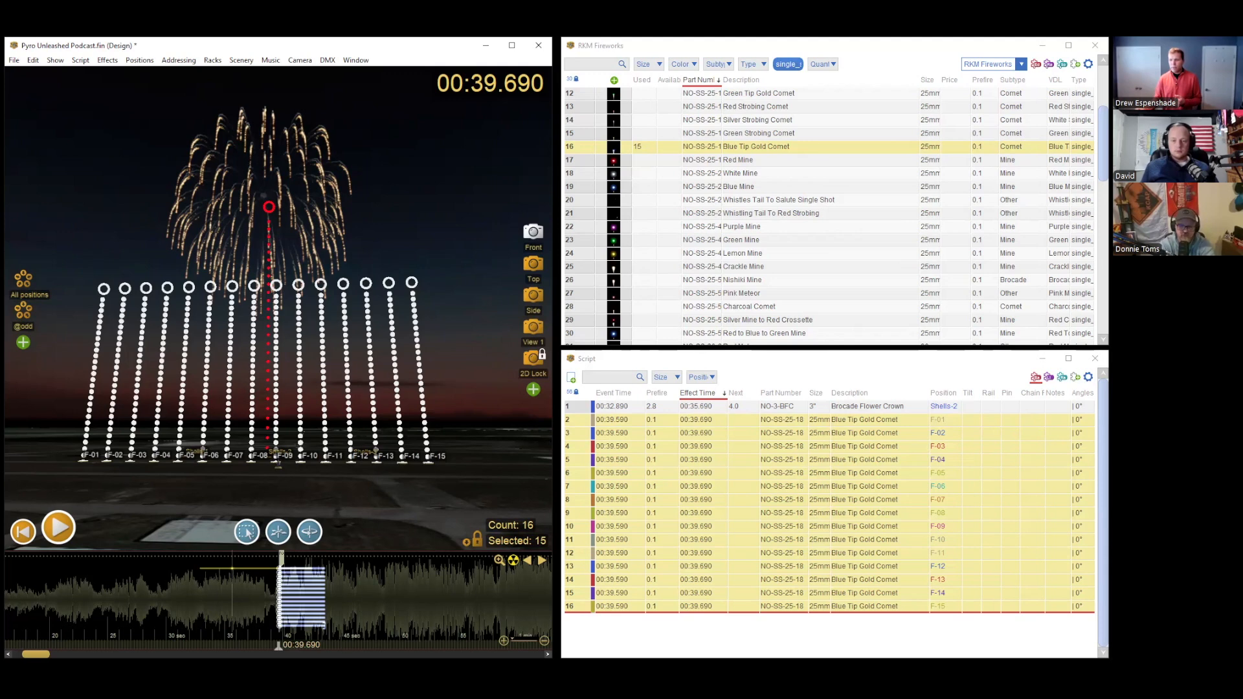
pyautogui.press('space')
pyautogui.press('space')
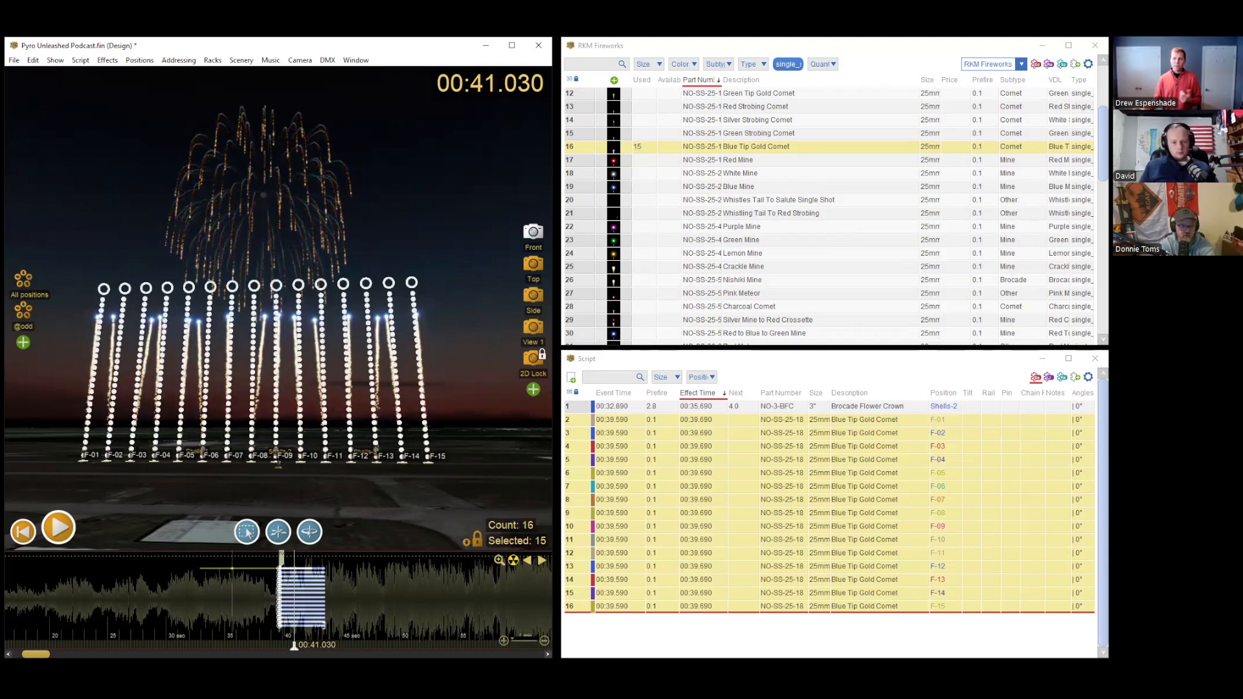
# Step: Preview the blue comets at about 00:40.580 on the timeline and highlight the Tilt cells of all sixteen script rows
pyautogui.click(304, 609)
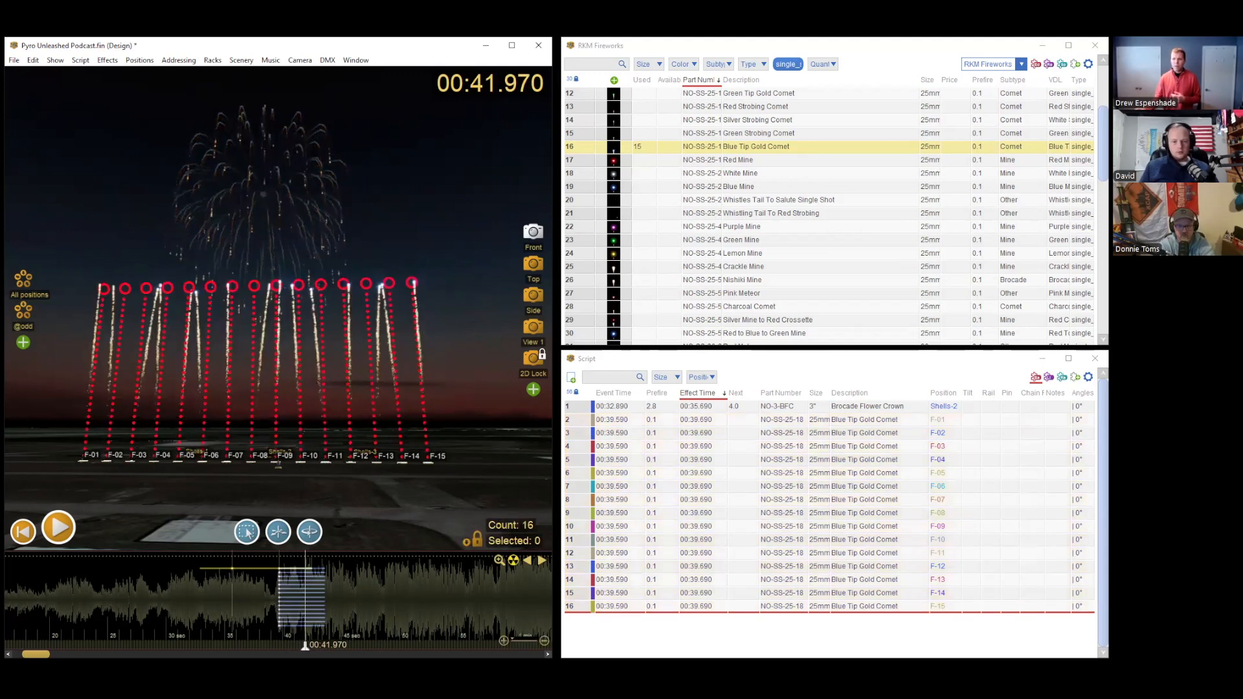
pyautogui.moveTo(305, 608); pyautogui.dragTo(289, 608)
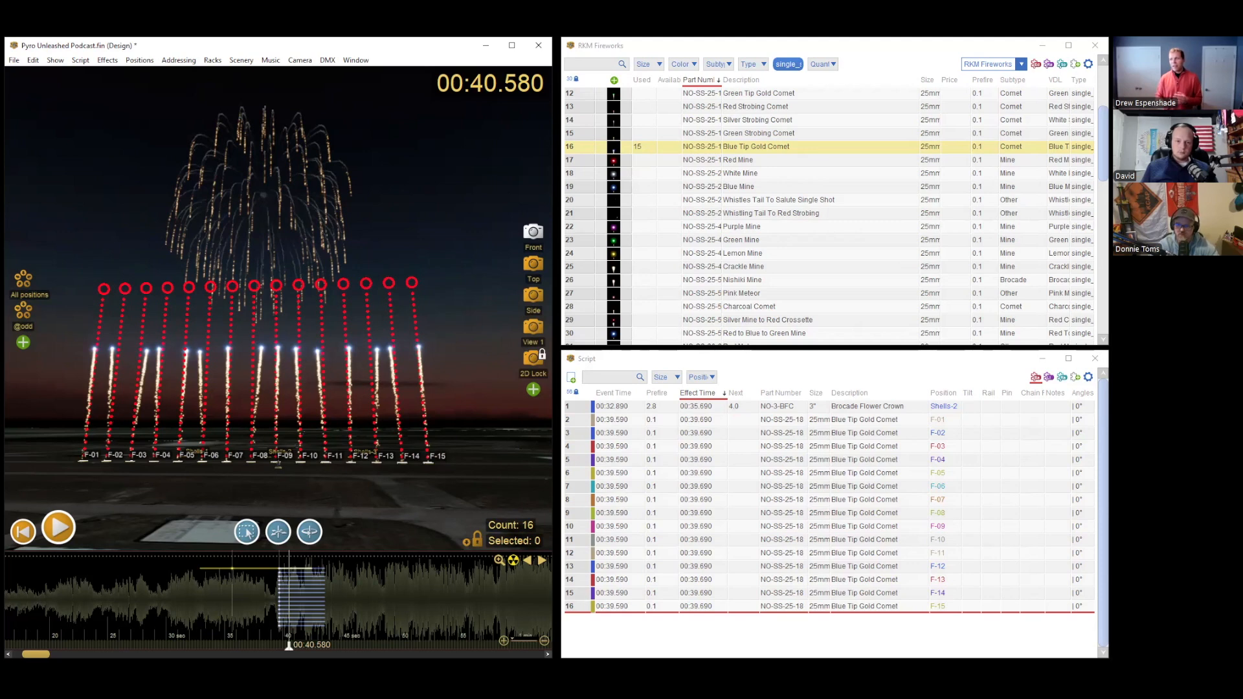
pyautogui.click(899, 360)
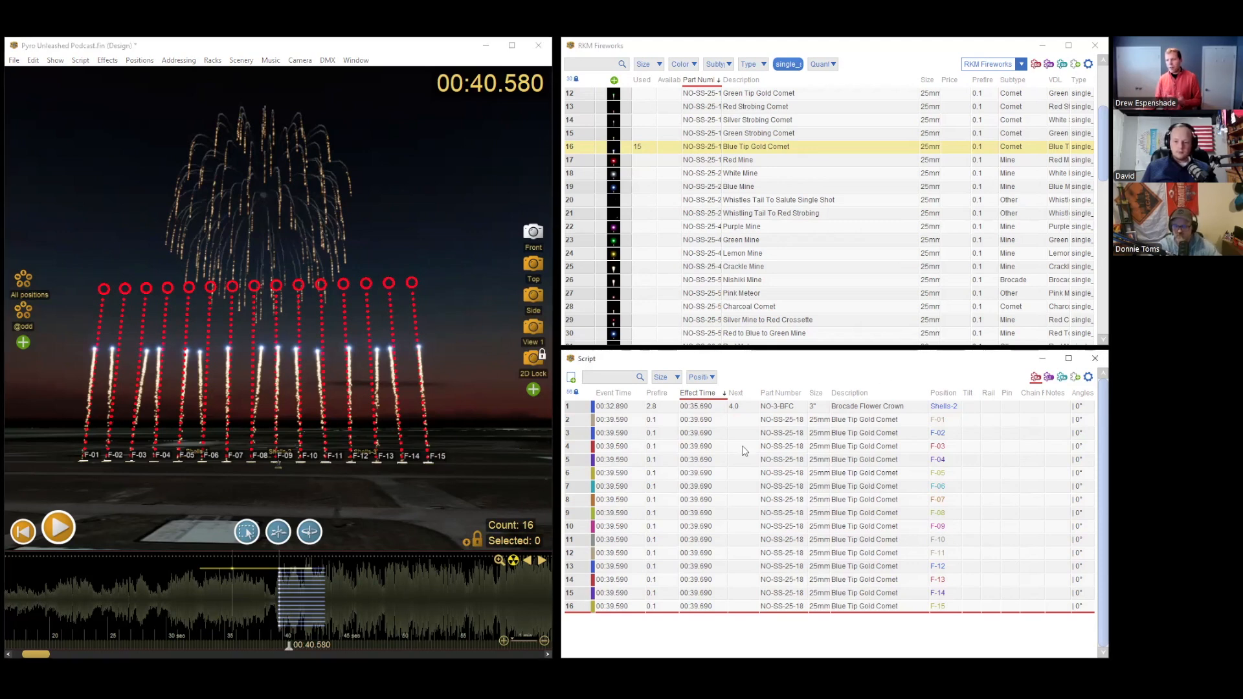
pyautogui.moveTo(969, 407); pyautogui.dragTo(976, 606)
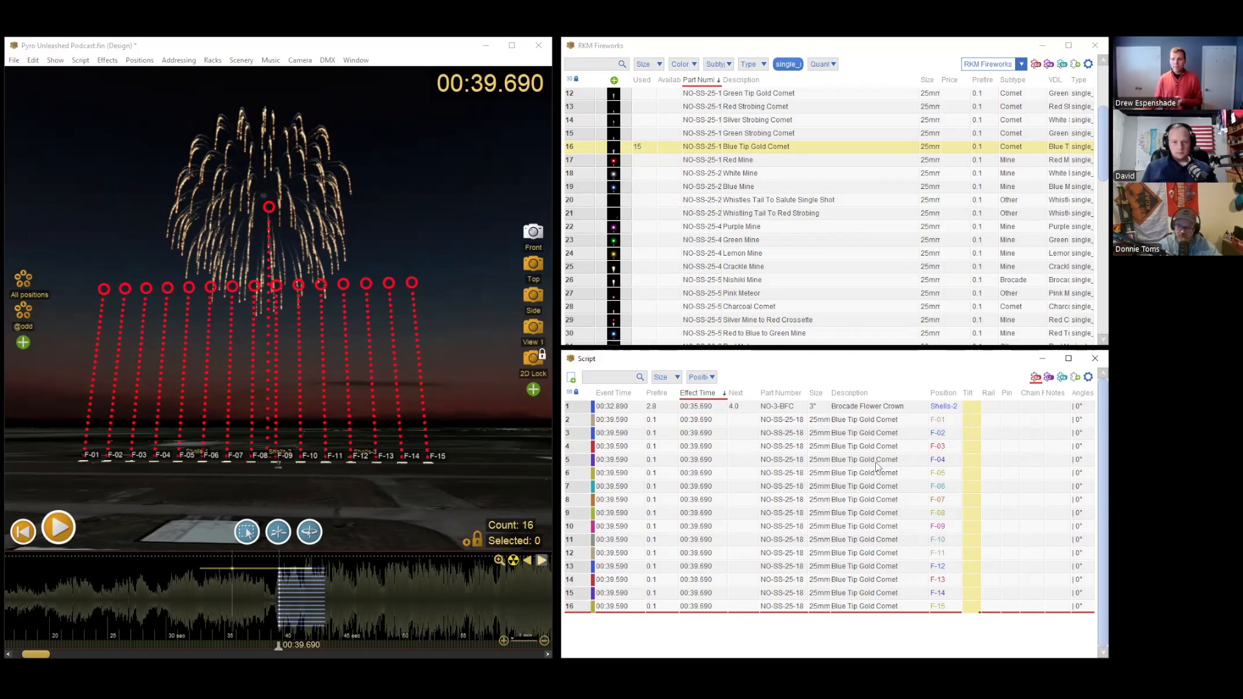
pyautogui.click(281, 560)
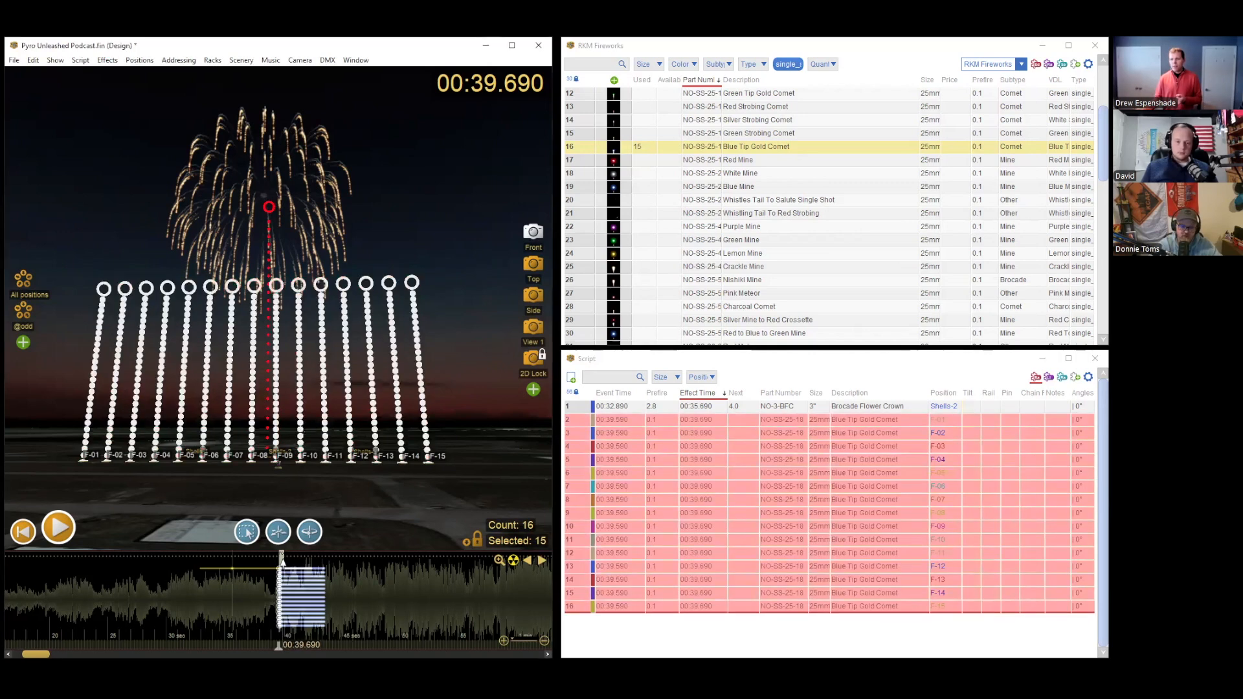
# Step: Tilt the Brocade Flower Crown shell's trajectory in the scene to -20° with the playhead at 00:38.990
pyautogui.click(269, 629)
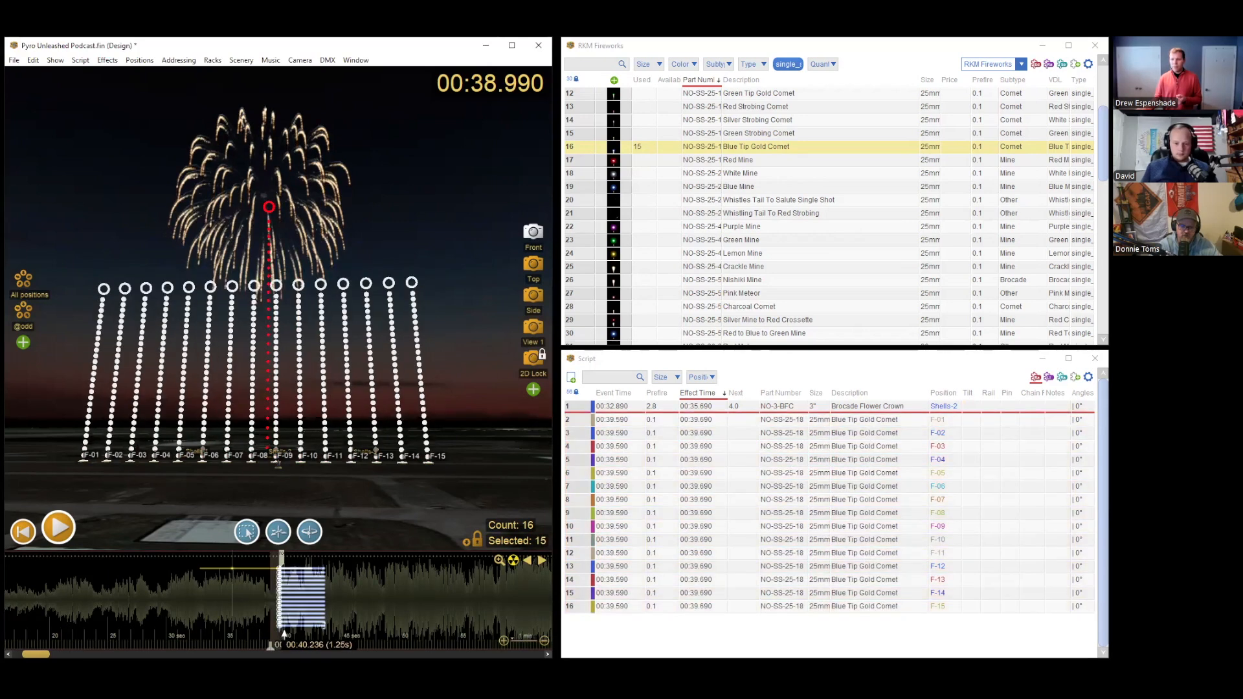
pyautogui.click(254, 570)
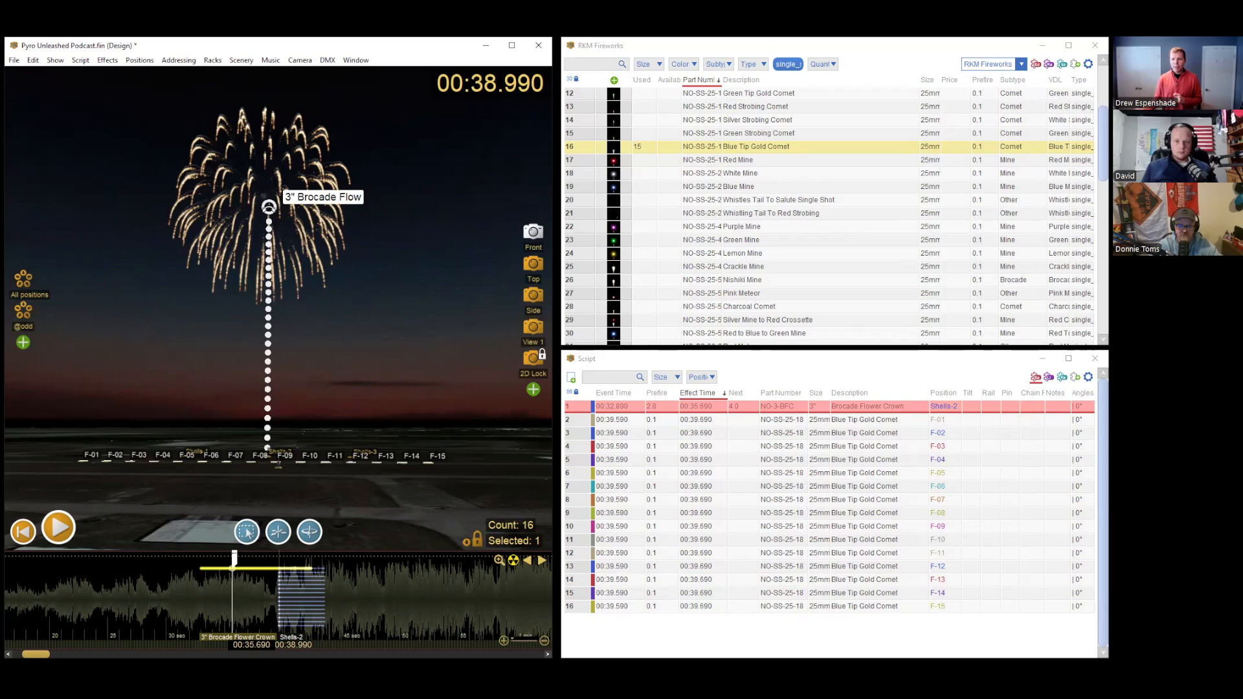
pyautogui.moveTo(269, 206); pyautogui.dragTo(188, 223)
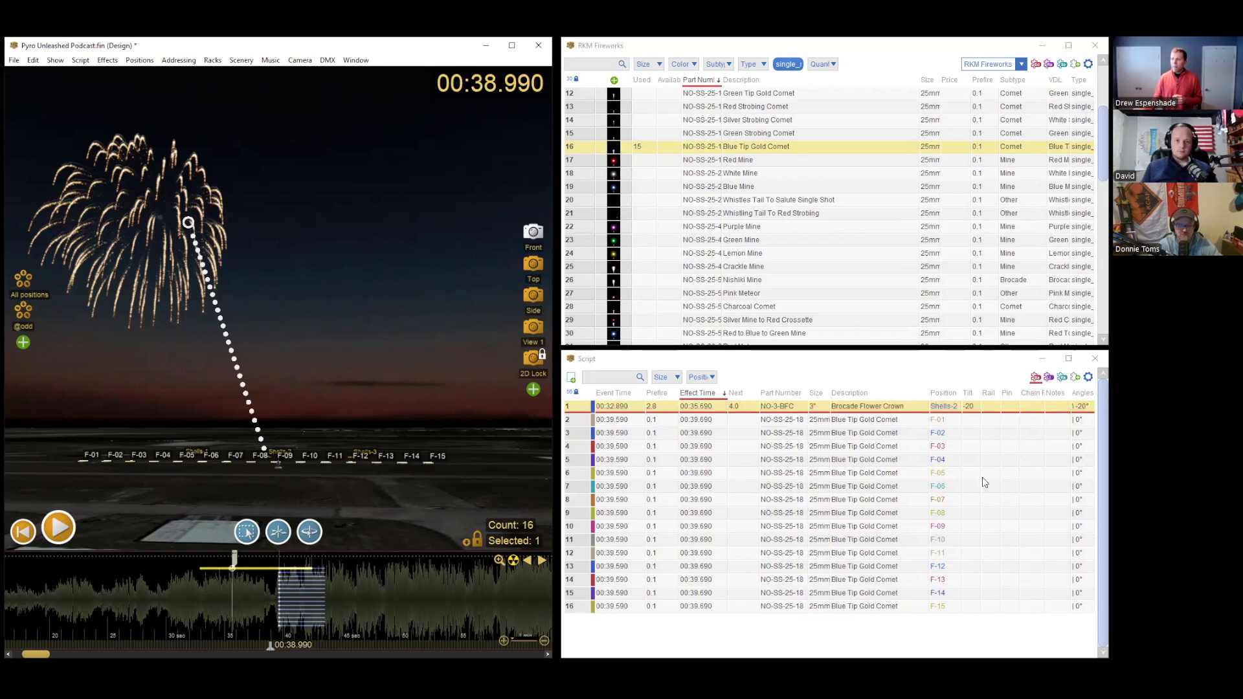
# Step: Set the Brocade Flower Crown shell's tilt to 20 in the script
pyautogui.doubleClick(970, 407)
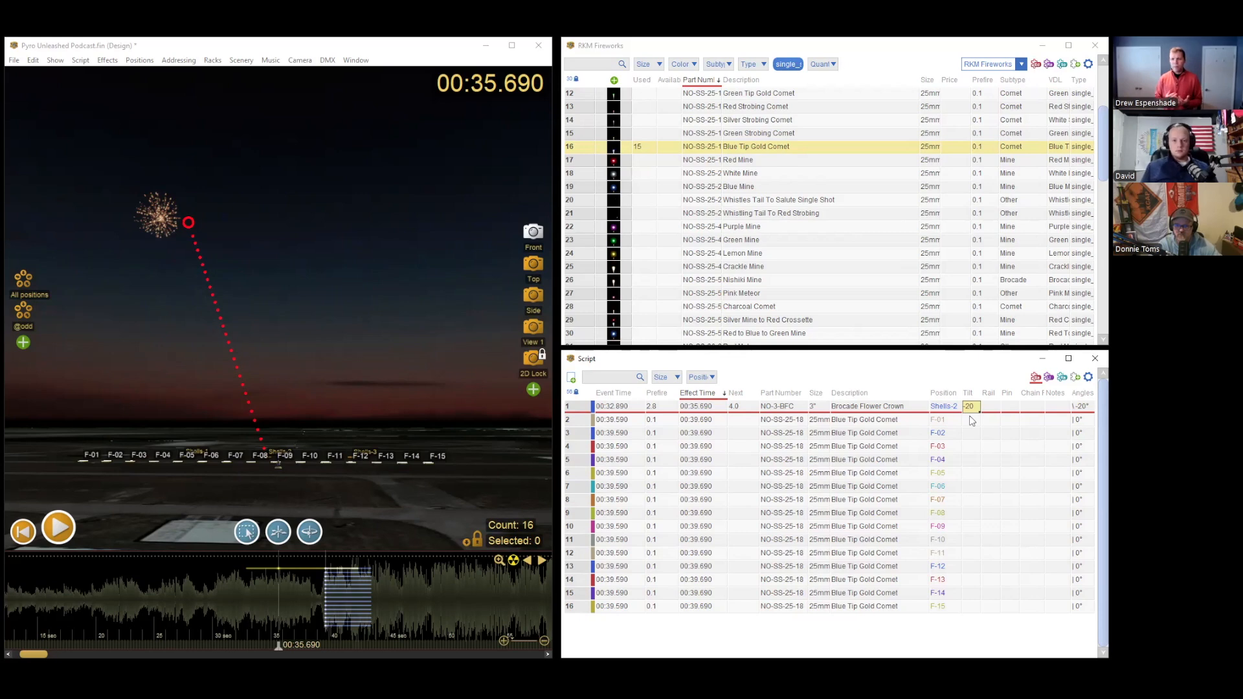
pyautogui.press('BackSpace')
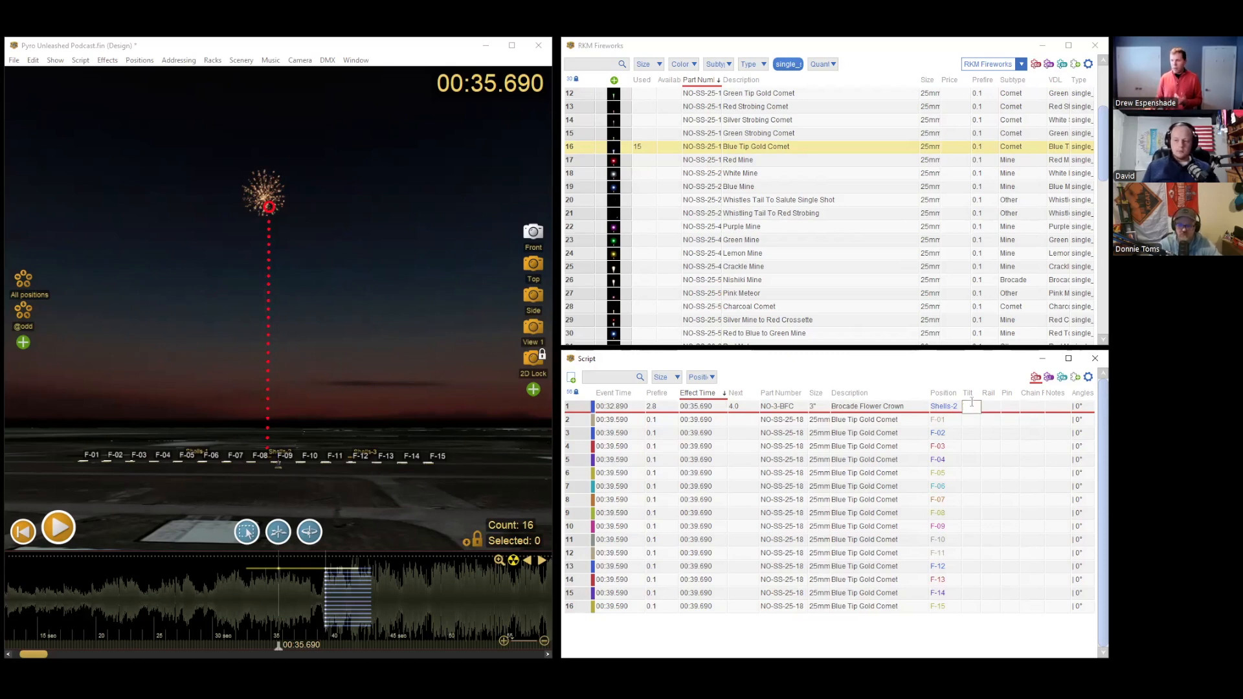
pyautogui.write('20')
pyautogui.press('Return')
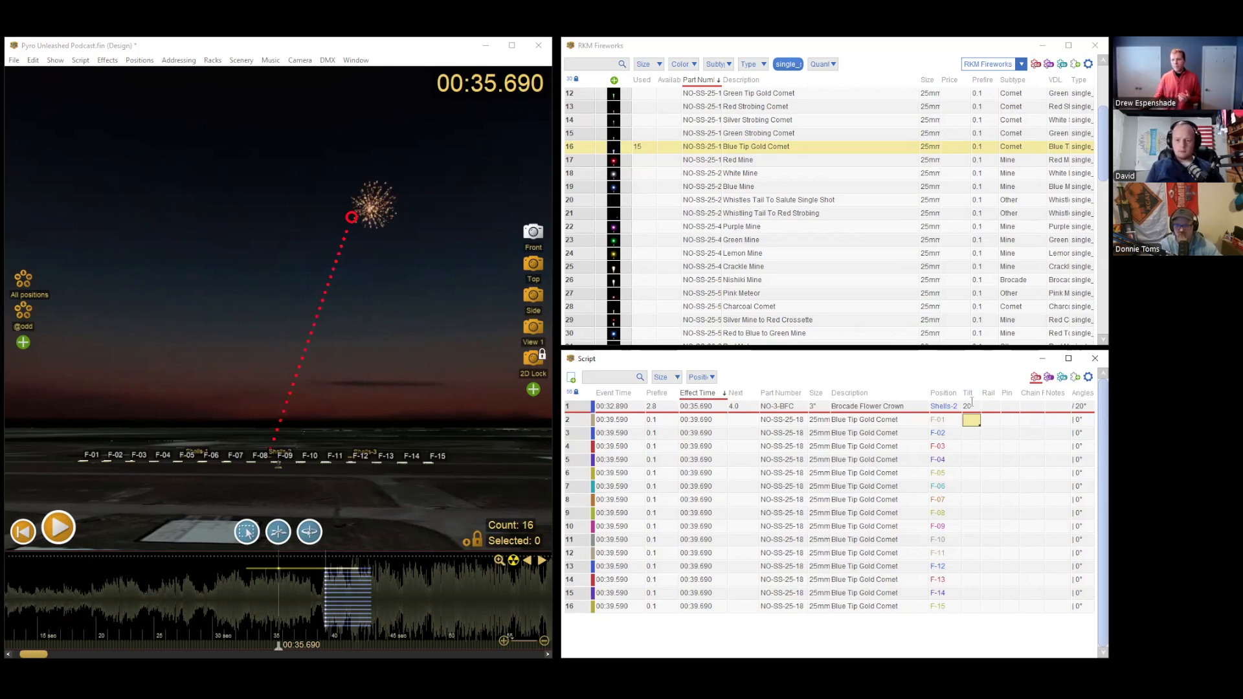
# Step: Select all fifteen Blue Tip Gold Comets on the timeline and tilt their trajectories together to -20° in the scene
pyautogui.moveTo(317, 611); pyautogui.dragTo(387, 620)
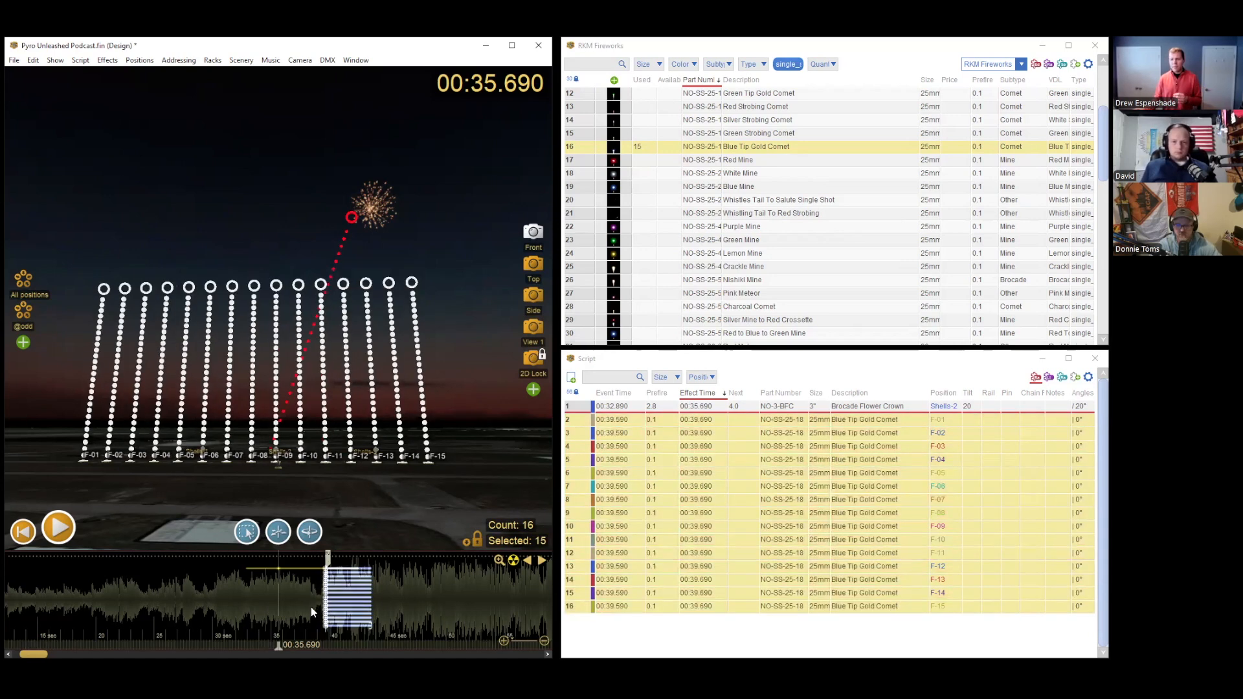
pyautogui.click(308, 609)
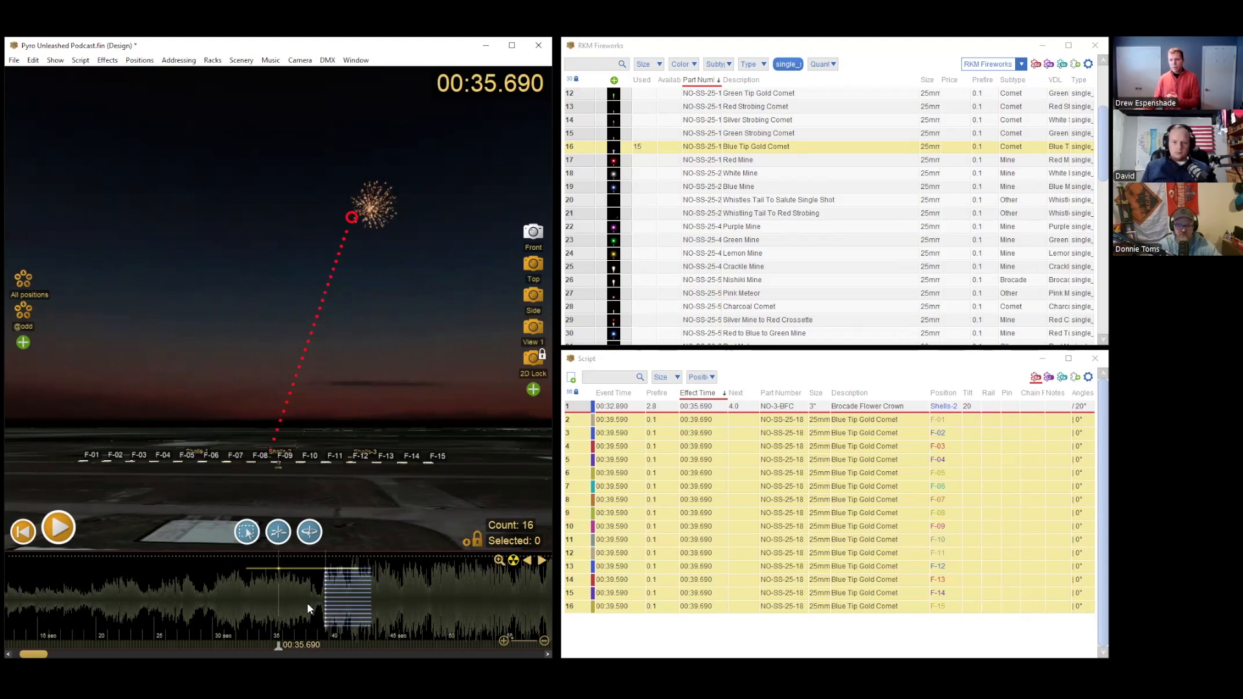
pyautogui.moveTo(308, 608); pyautogui.dragTo(370, 607)
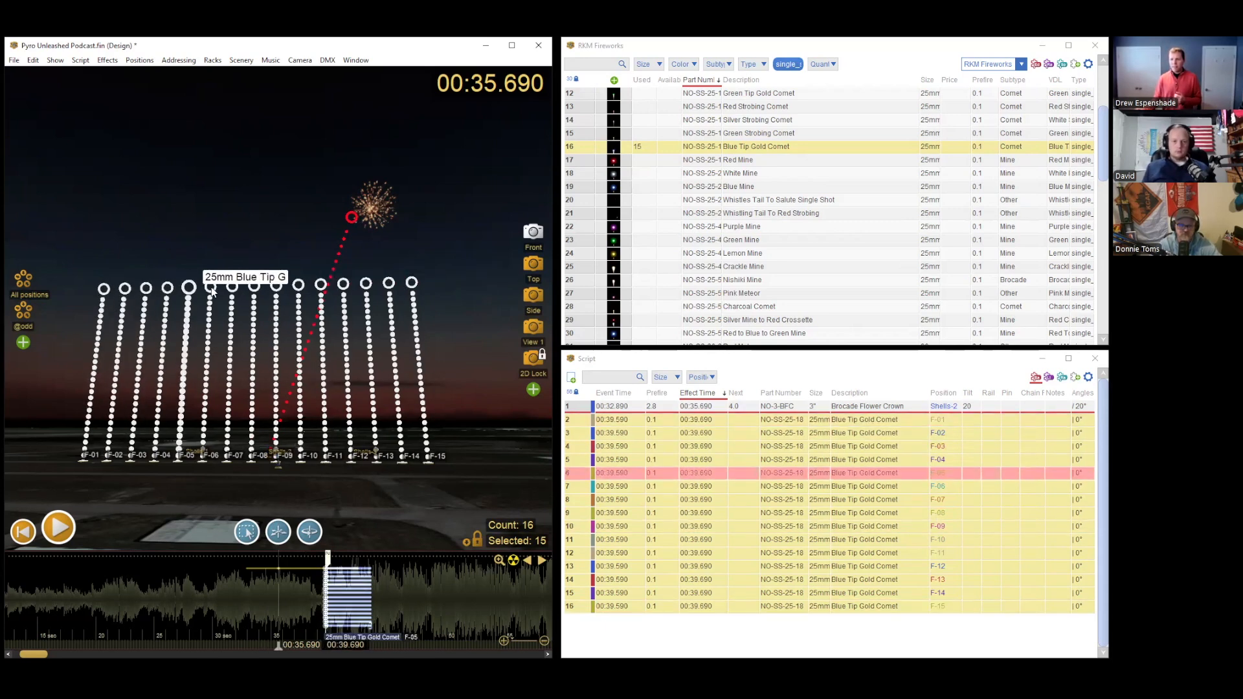
pyautogui.moveTo(254, 286); pyautogui.dragTo(197, 296)
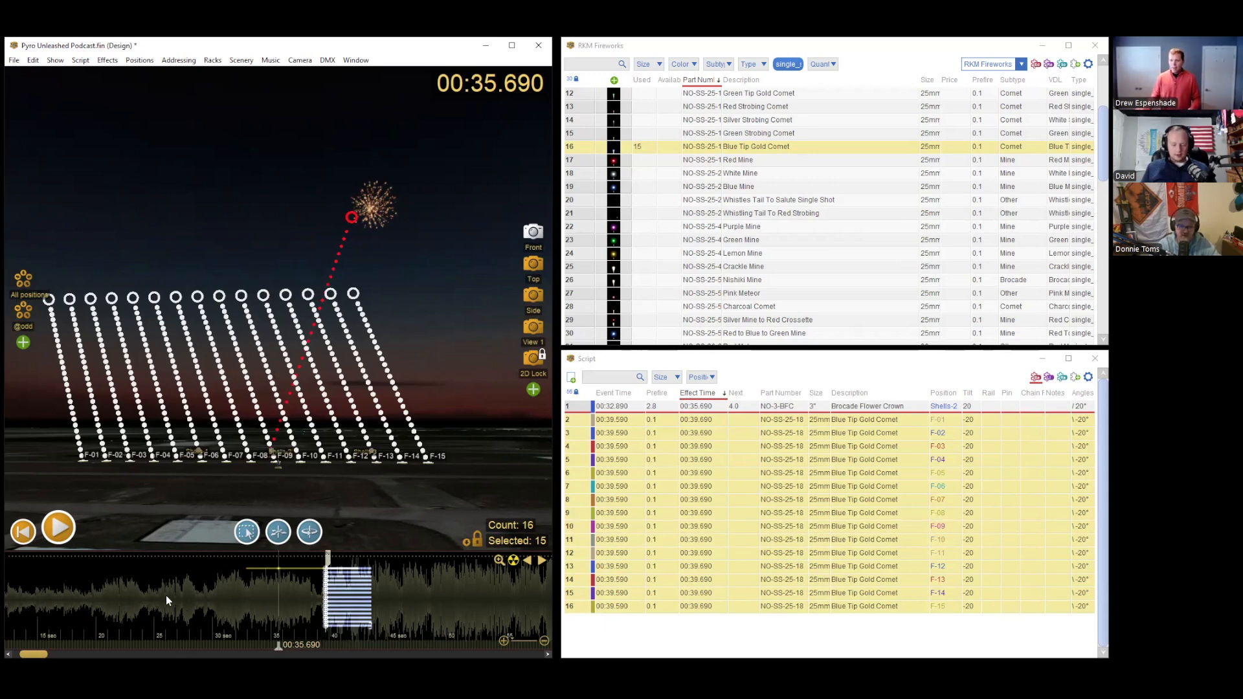
# Step: Move the playhead to 00:25.360 and replace the single_shot filter on the RKM Fireworks effects with cake
pyautogui.click(141, 590)
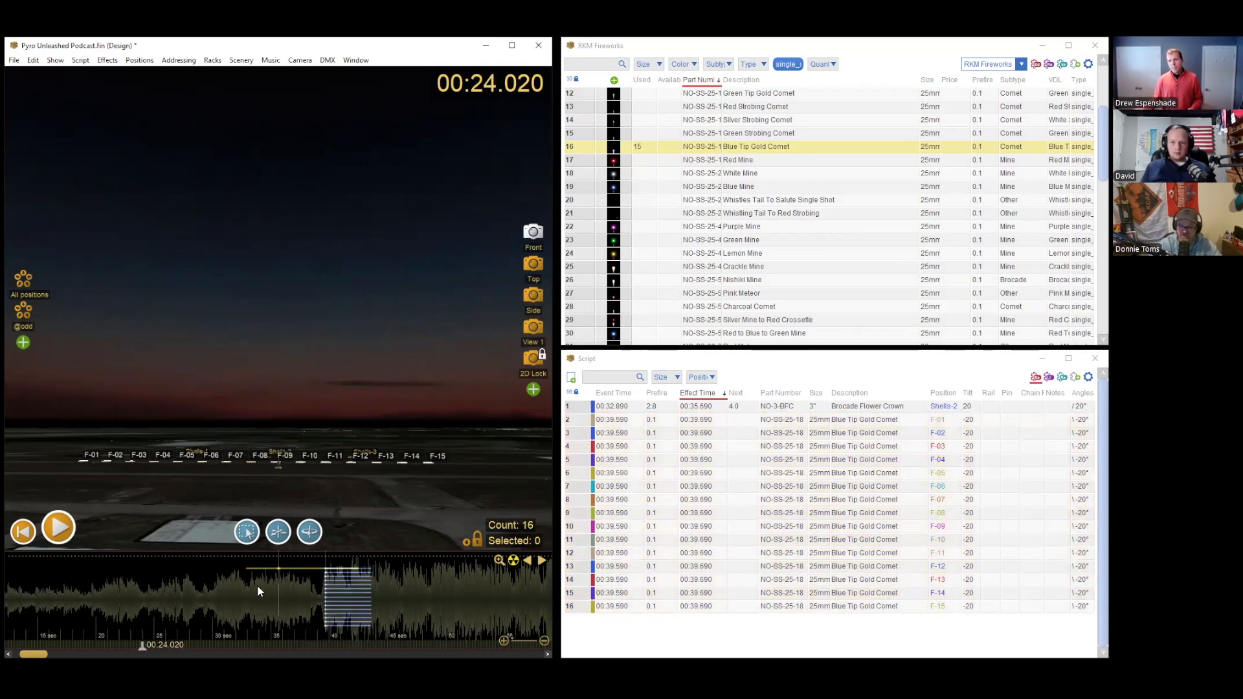
pyautogui.click(153, 596)
pyautogui.click(157, 597)
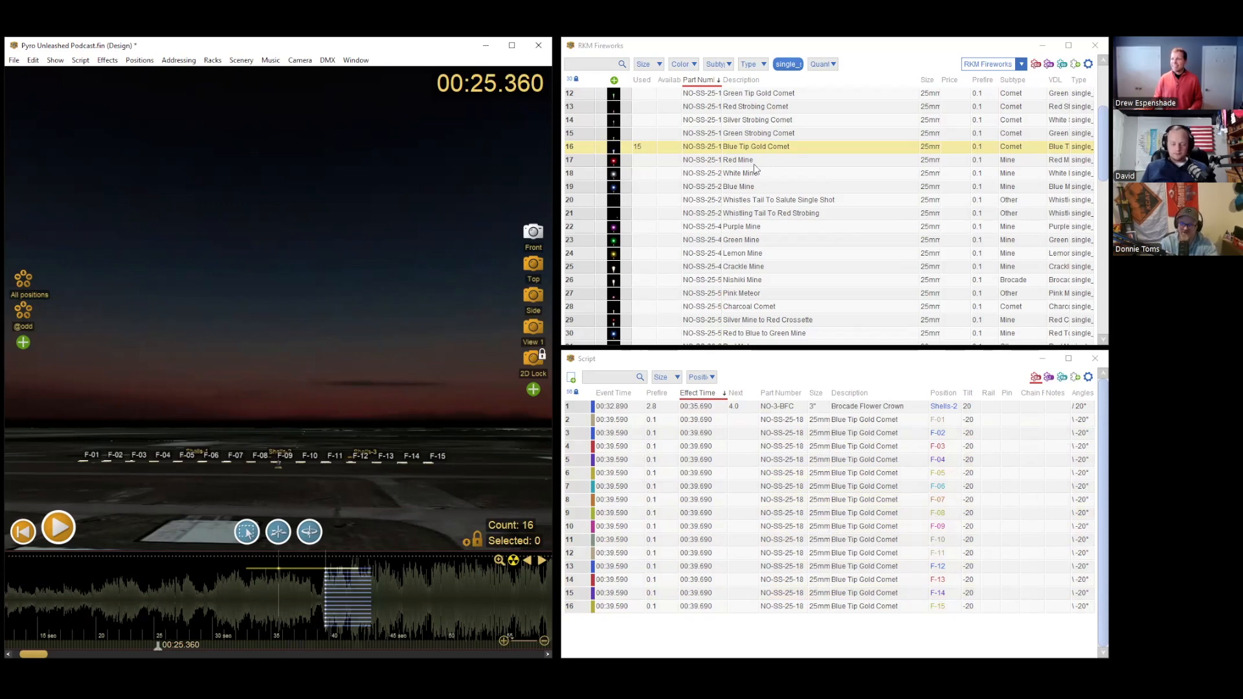
pyautogui.click(795, 64)
pyautogui.click(753, 66)
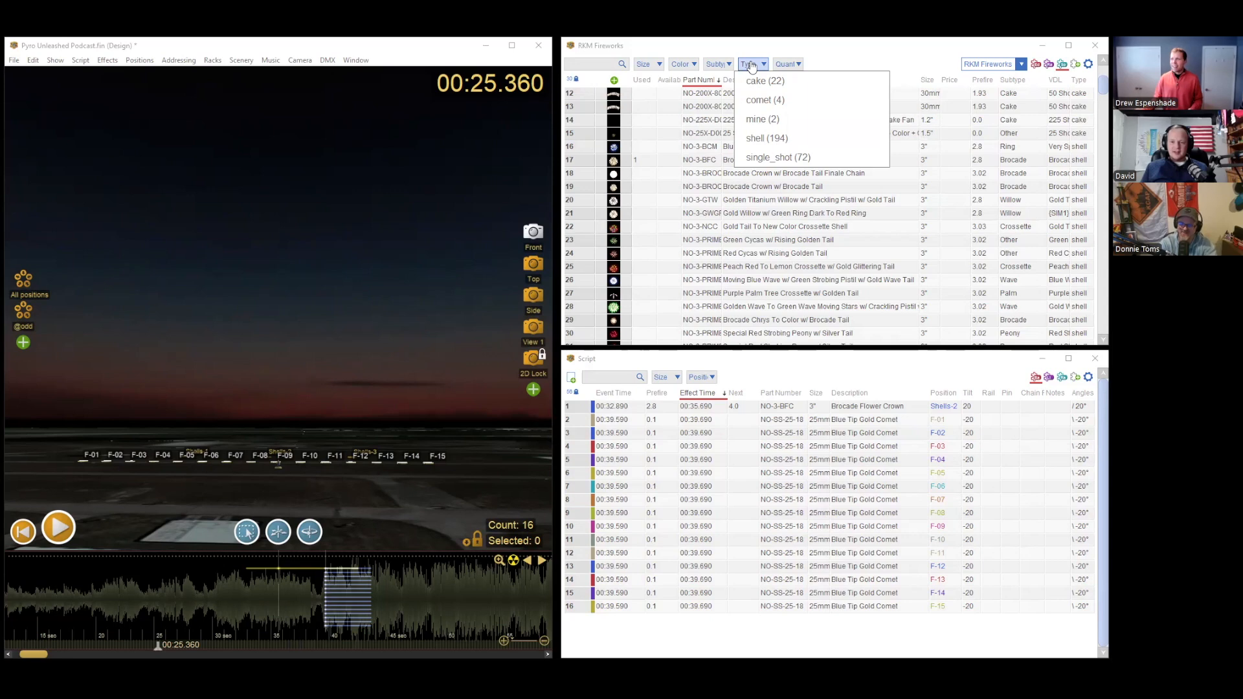
pyautogui.click(758, 81)
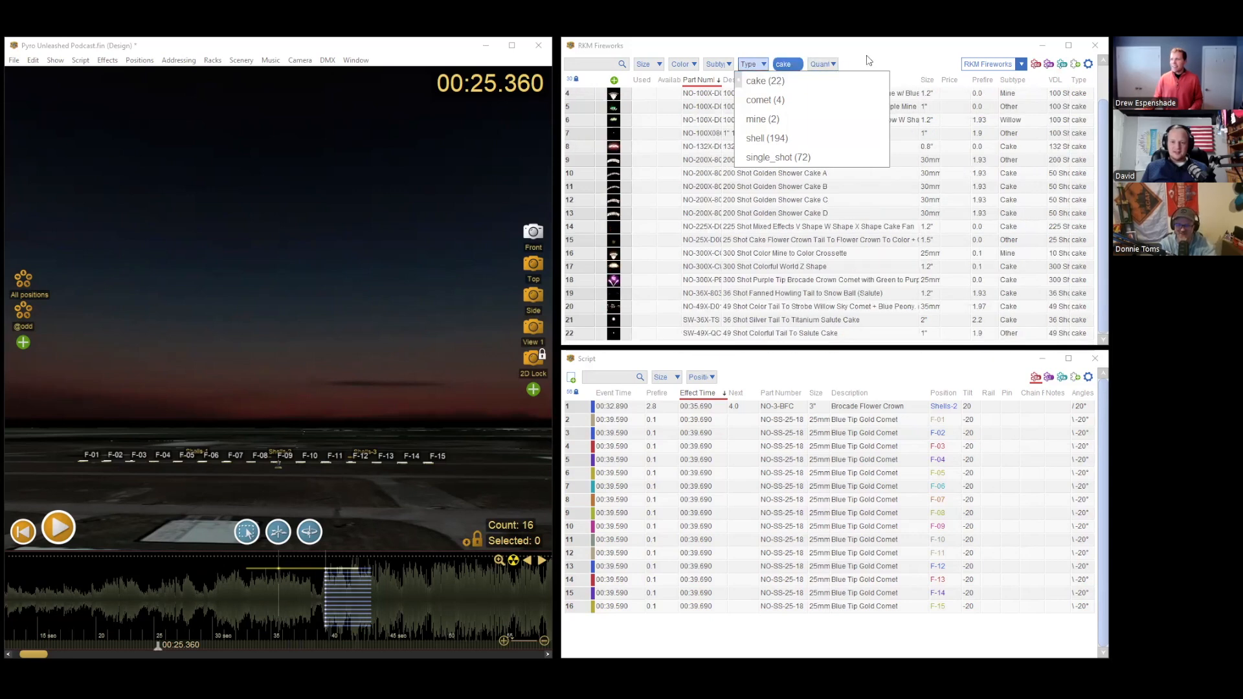
pyautogui.scroll(2, 723, 141)
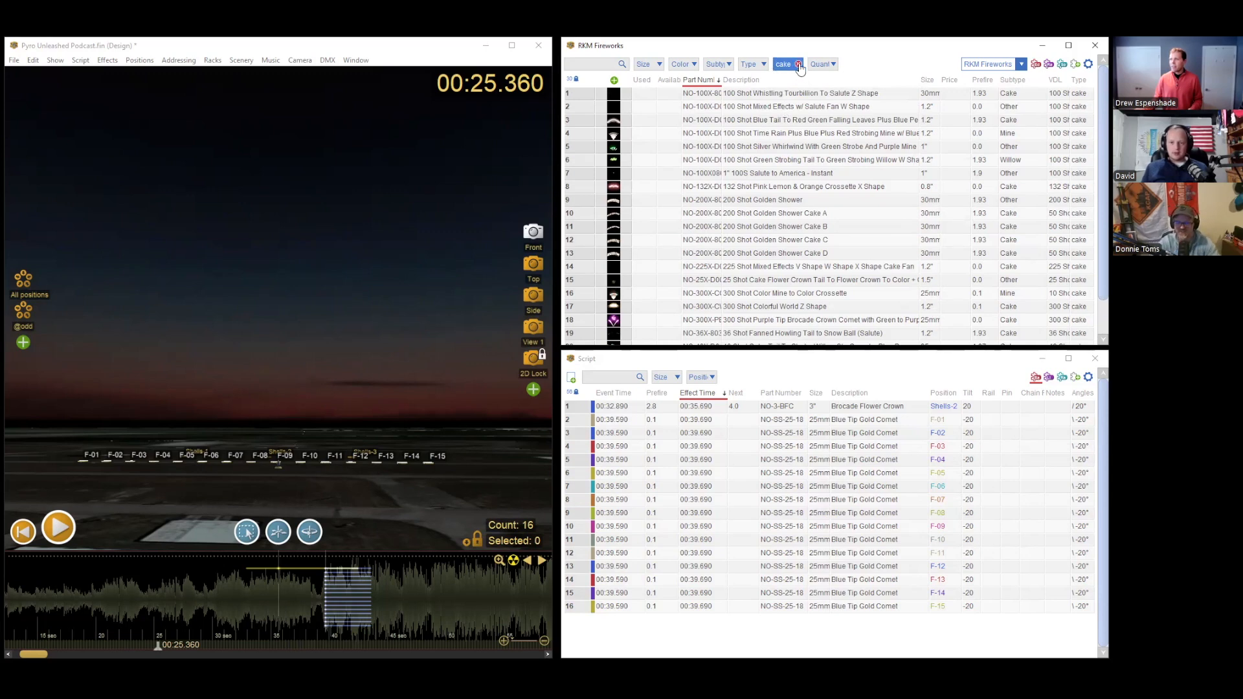
# Step: Switch the effects collection to My effects and filter it to the cake type
pyautogui.click(974, 66)
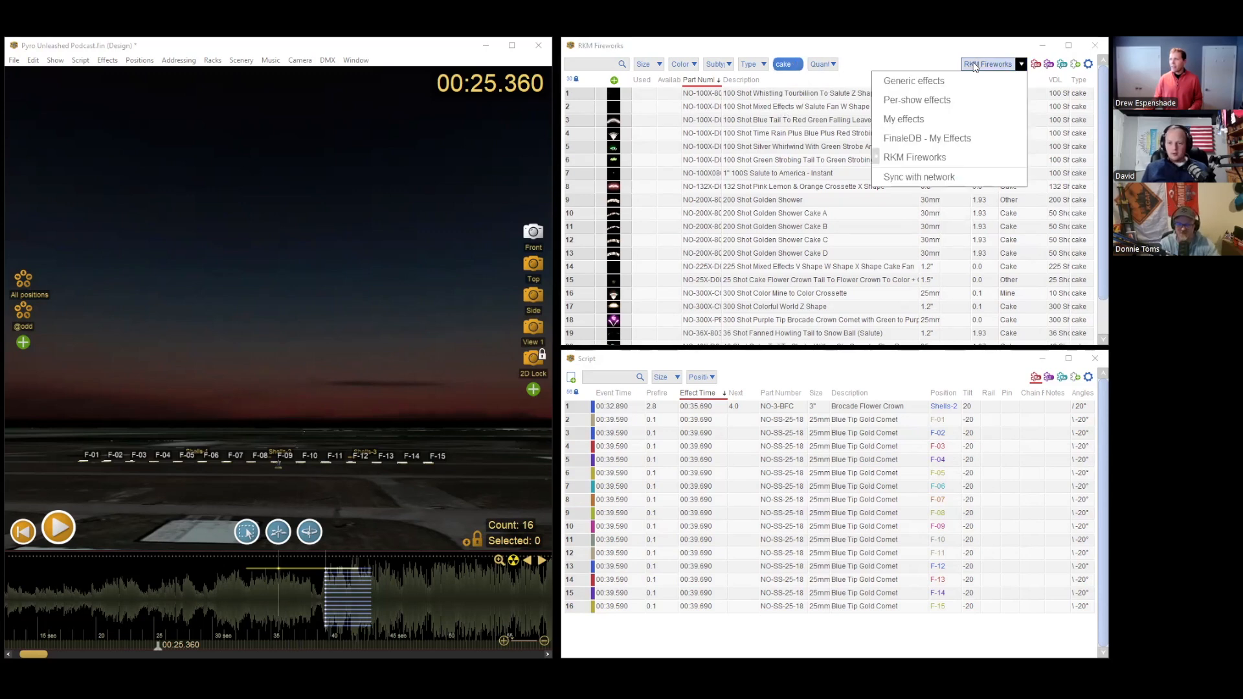
pyautogui.click(974, 65)
pyautogui.click(975, 65)
pyautogui.click(915, 123)
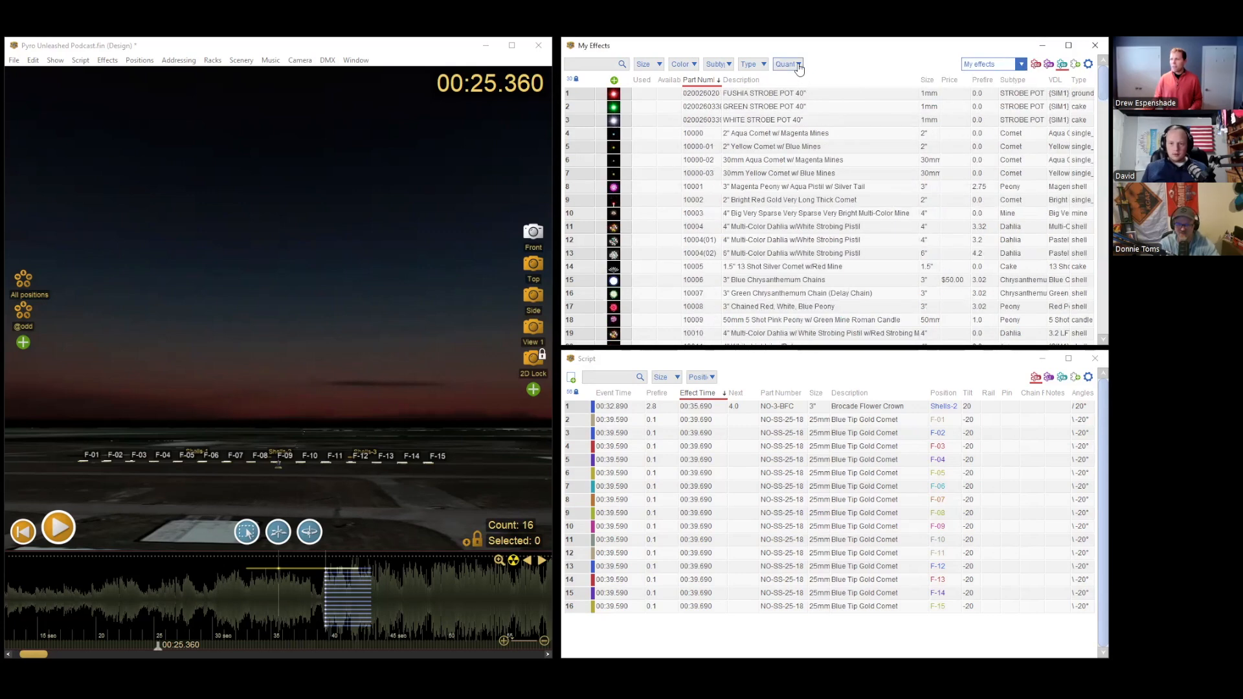
pyautogui.click(751, 64)
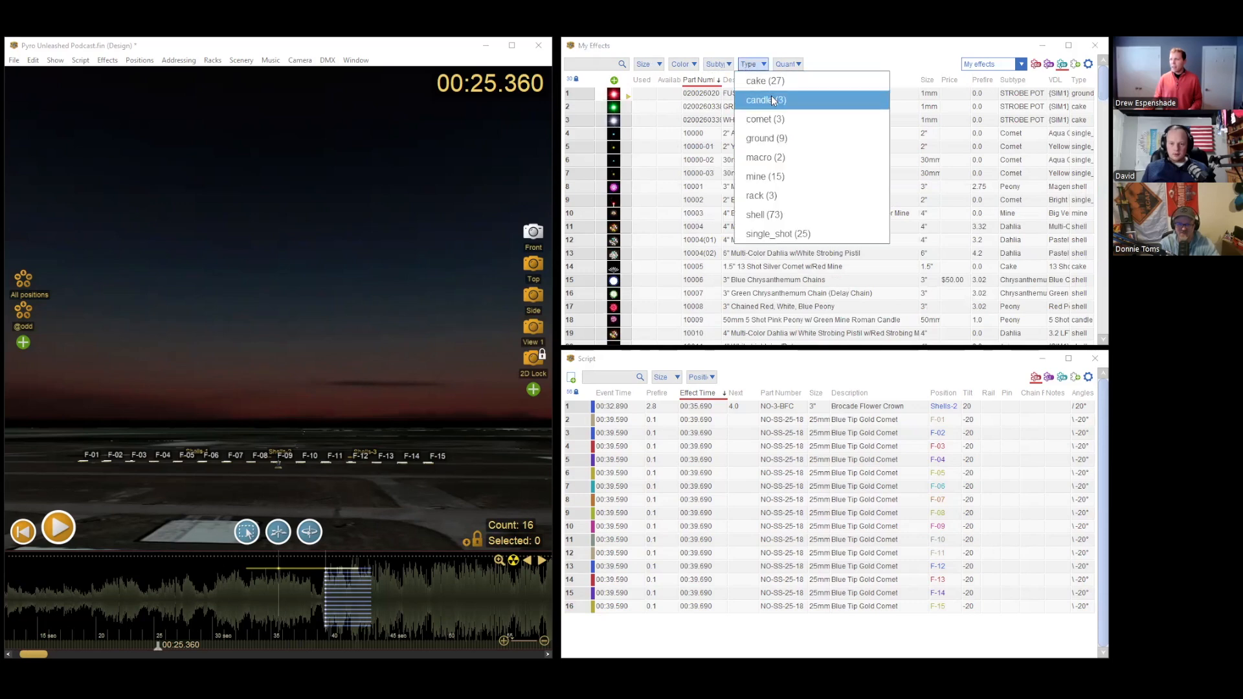
pyautogui.click(765, 81)
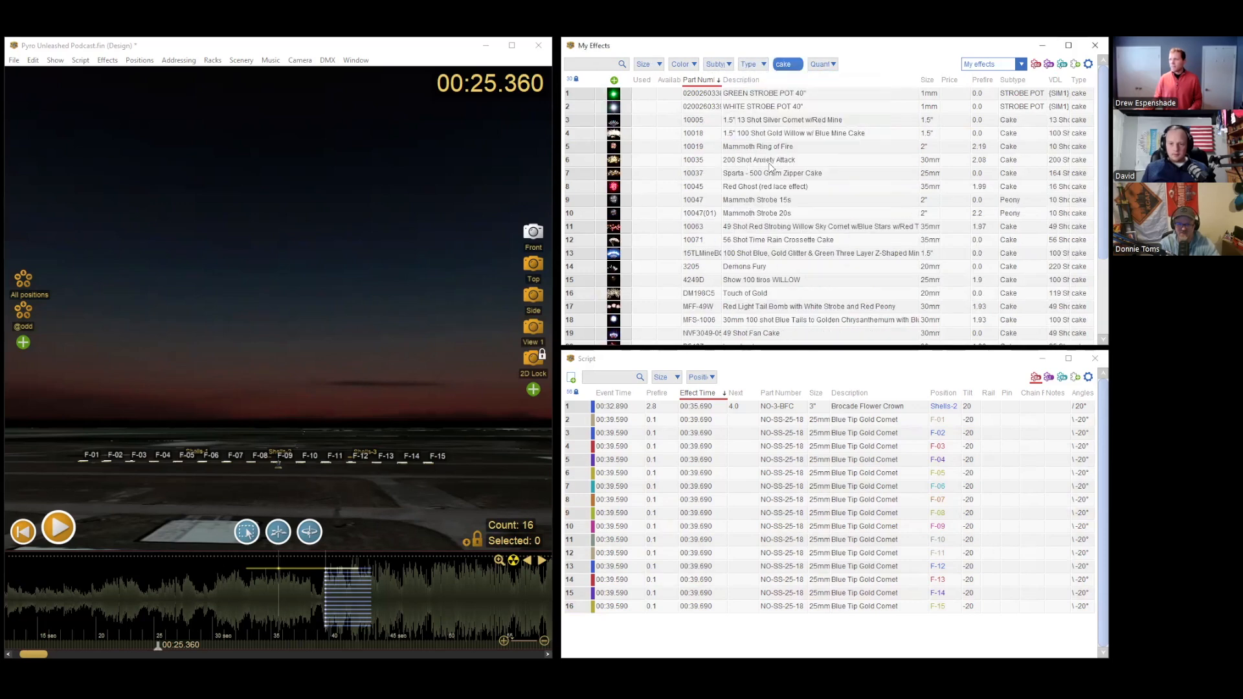
# Step: Preview the WHITE STROBE POT 40" and 1.5" 13 Shot Silver Comet w/Red Mine effects from their thumbnails
pyautogui.moveTo(629, 130)
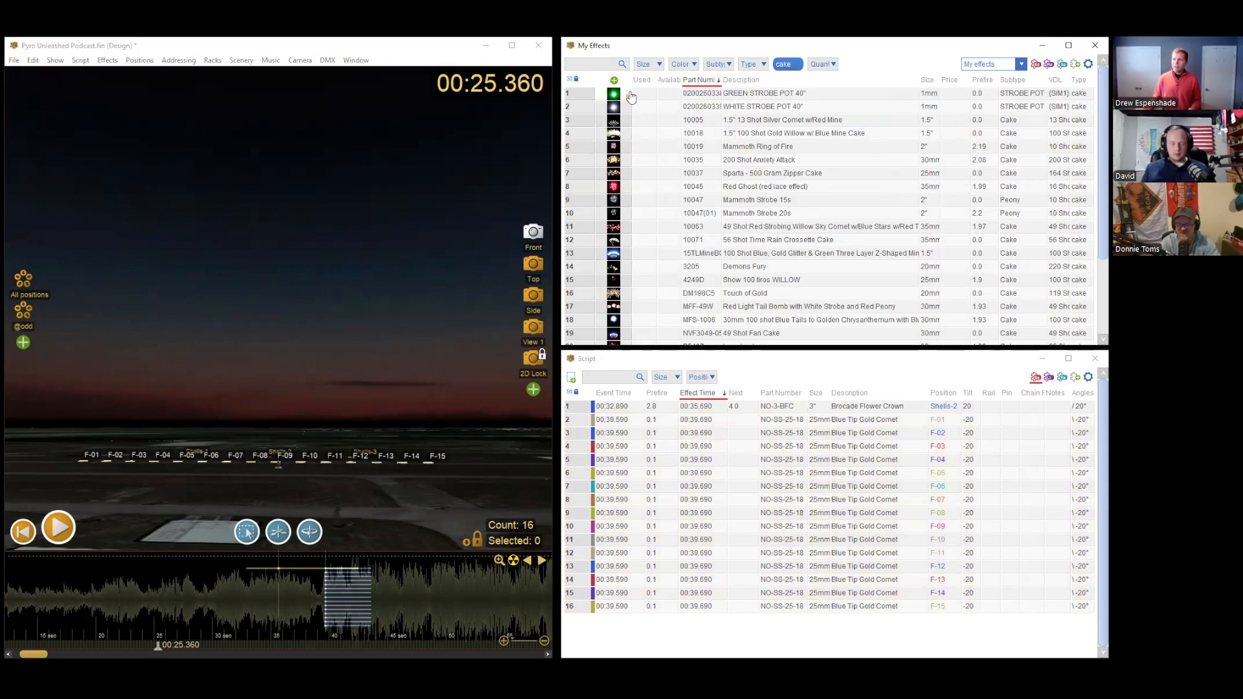
pyautogui.click(756, 110)
pyautogui.moveTo(629, 81); pyautogui.dragTo(613, 80)
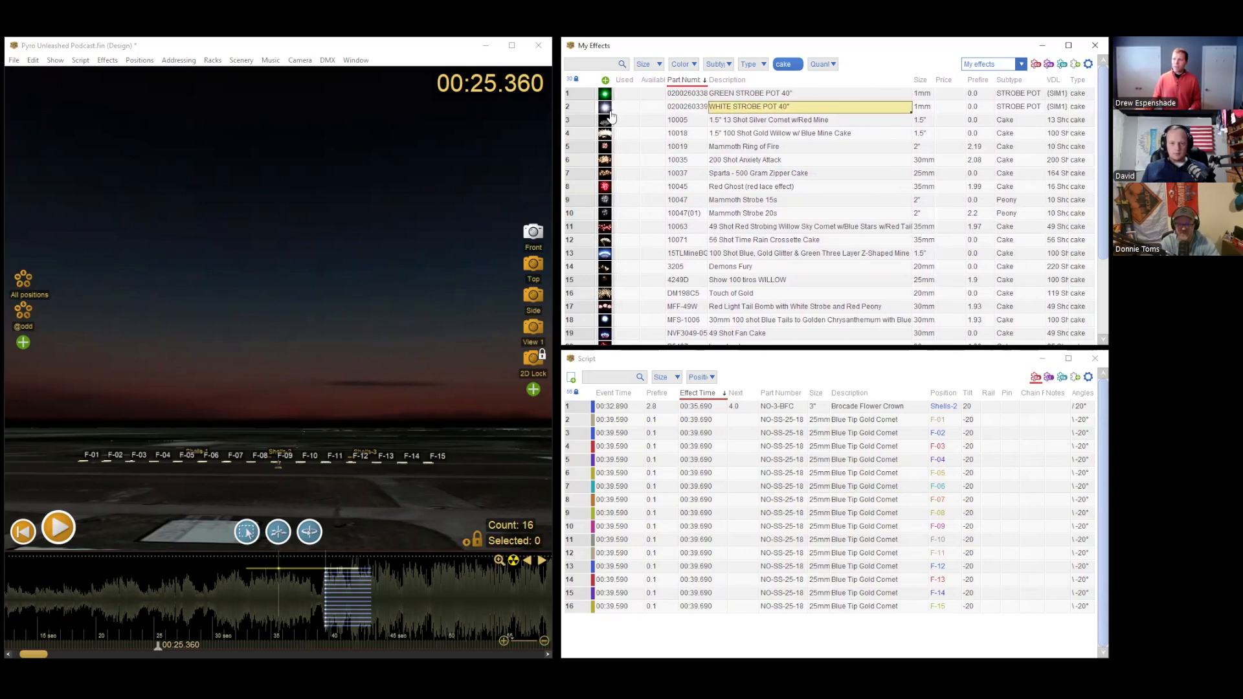
pyautogui.moveTo(613, 81); pyautogui.dragTo(632, 80)
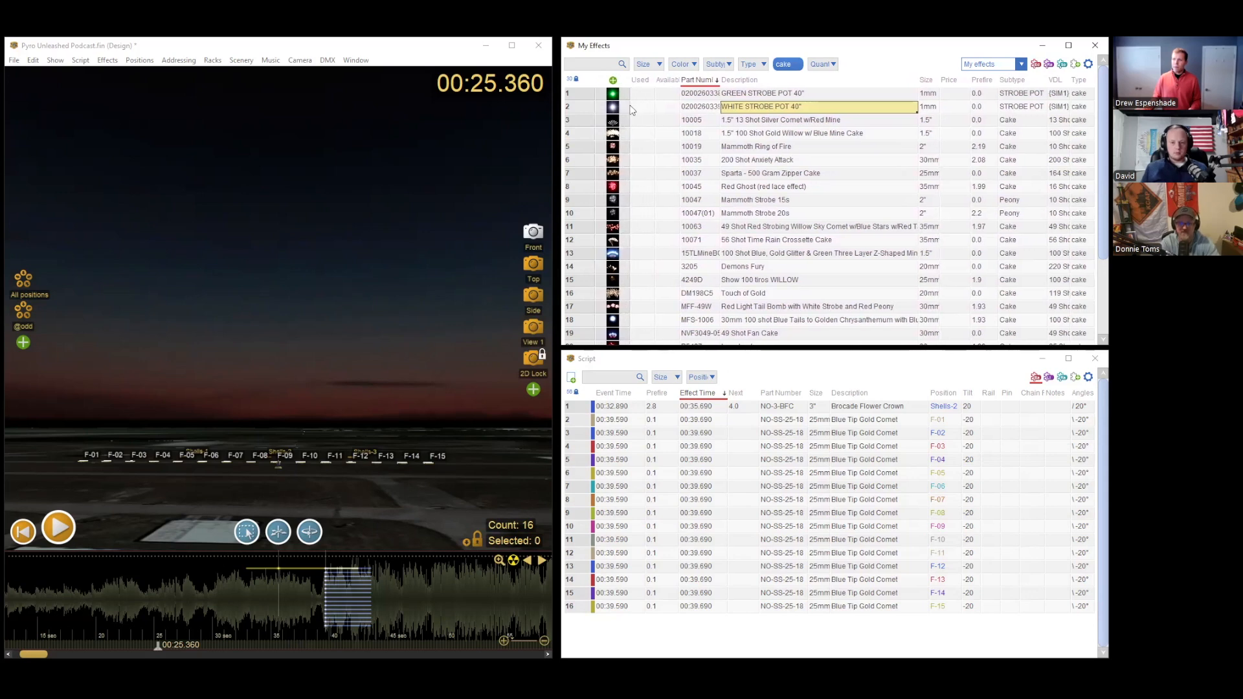
pyautogui.click(625, 110)
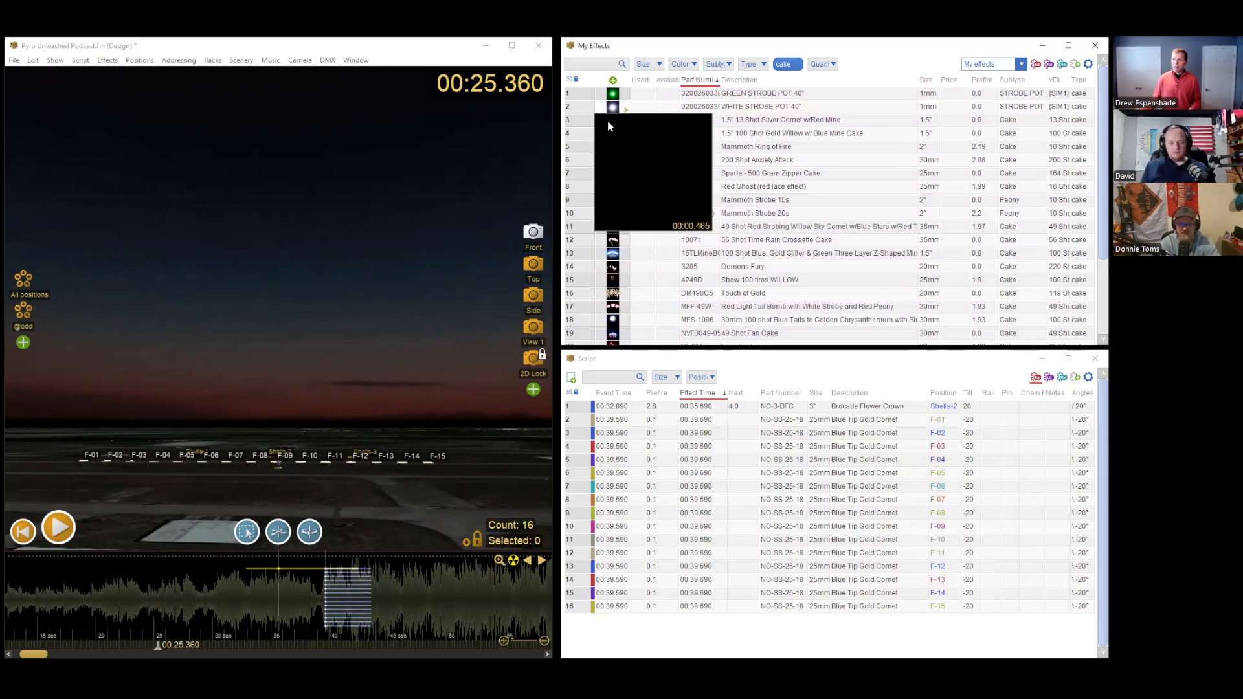
pyautogui.click(789, 120)
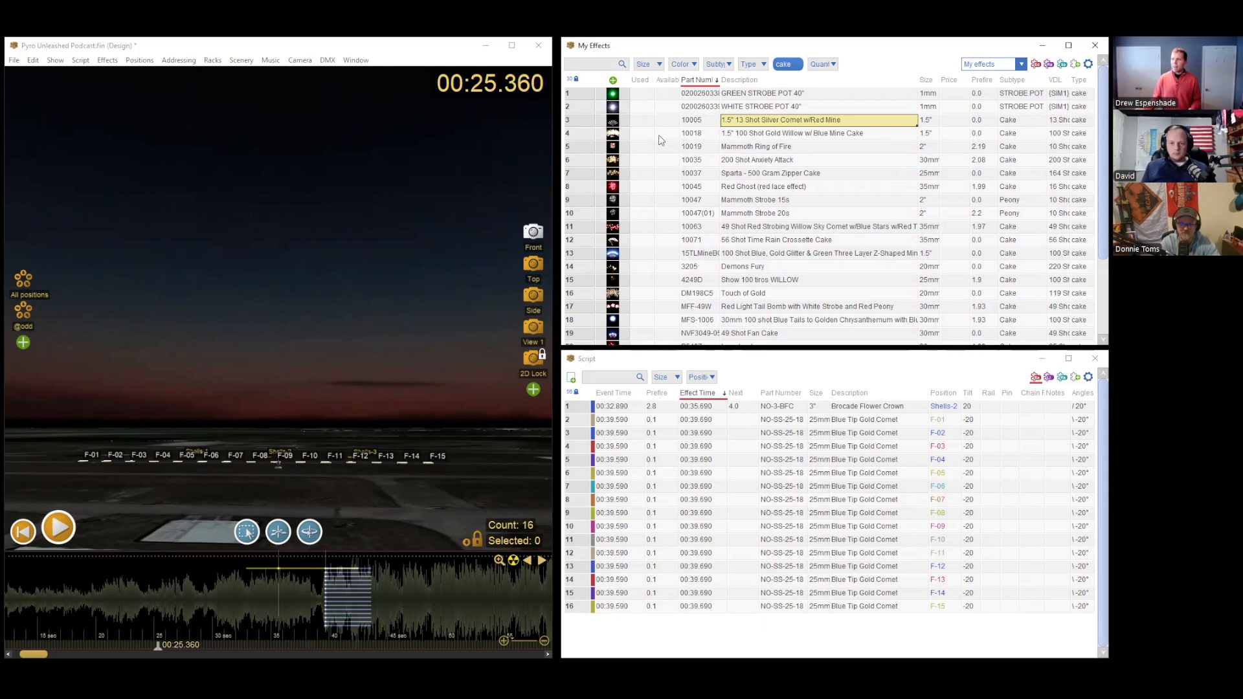
pyautogui.click(613, 122)
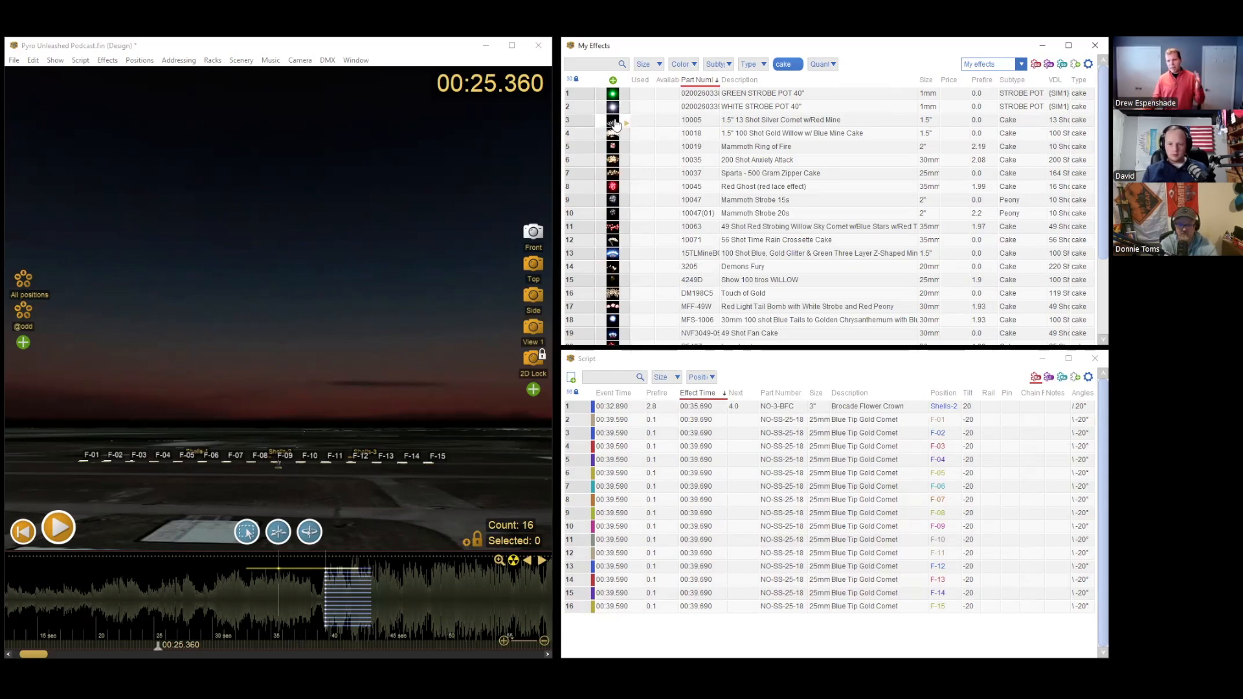
# Step: Insert the 1.5" 13 Shot Silver Comet w/Red Mine cake at position F-09 at 00:23.470 and play its opening shots
pyautogui.click(285, 458)
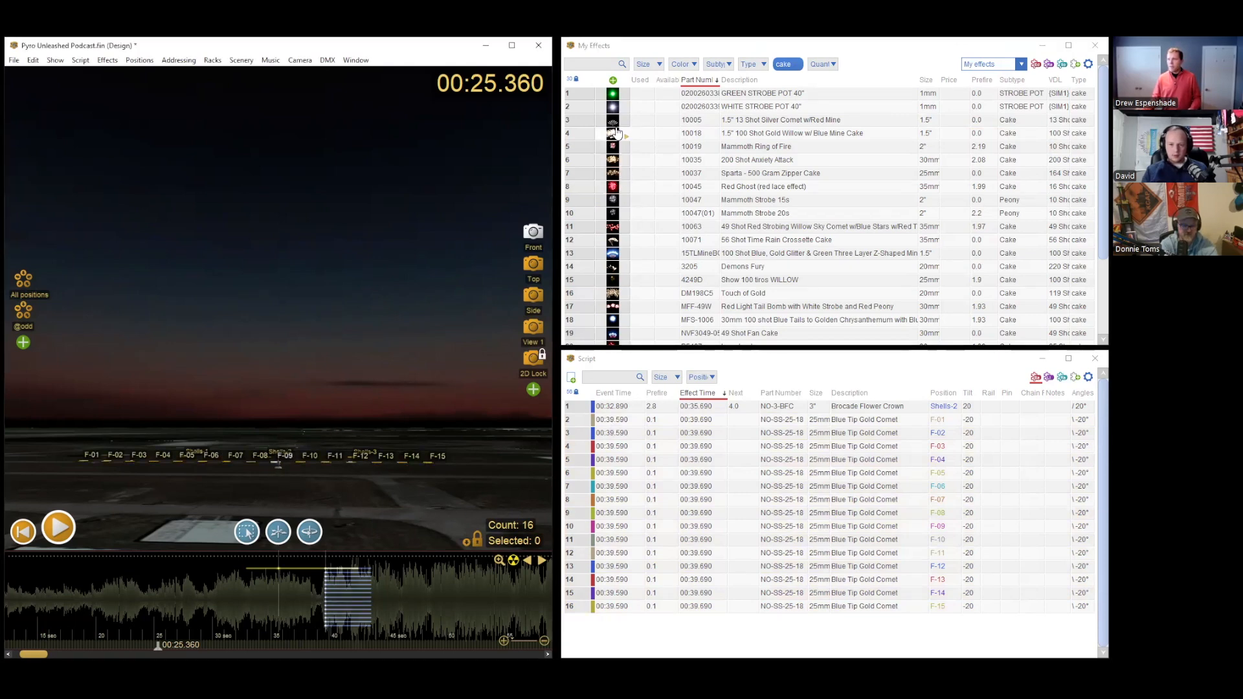
pyautogui.click(136, 609)
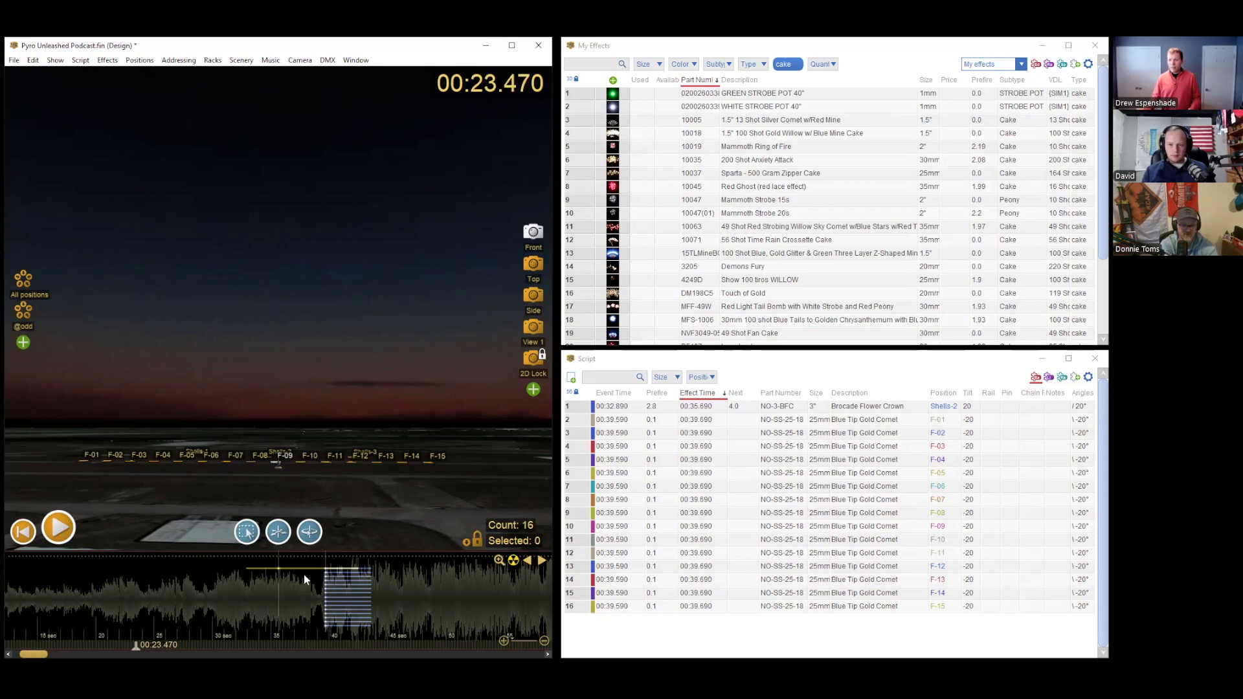
pyautogui.doubleClick(645, 114)
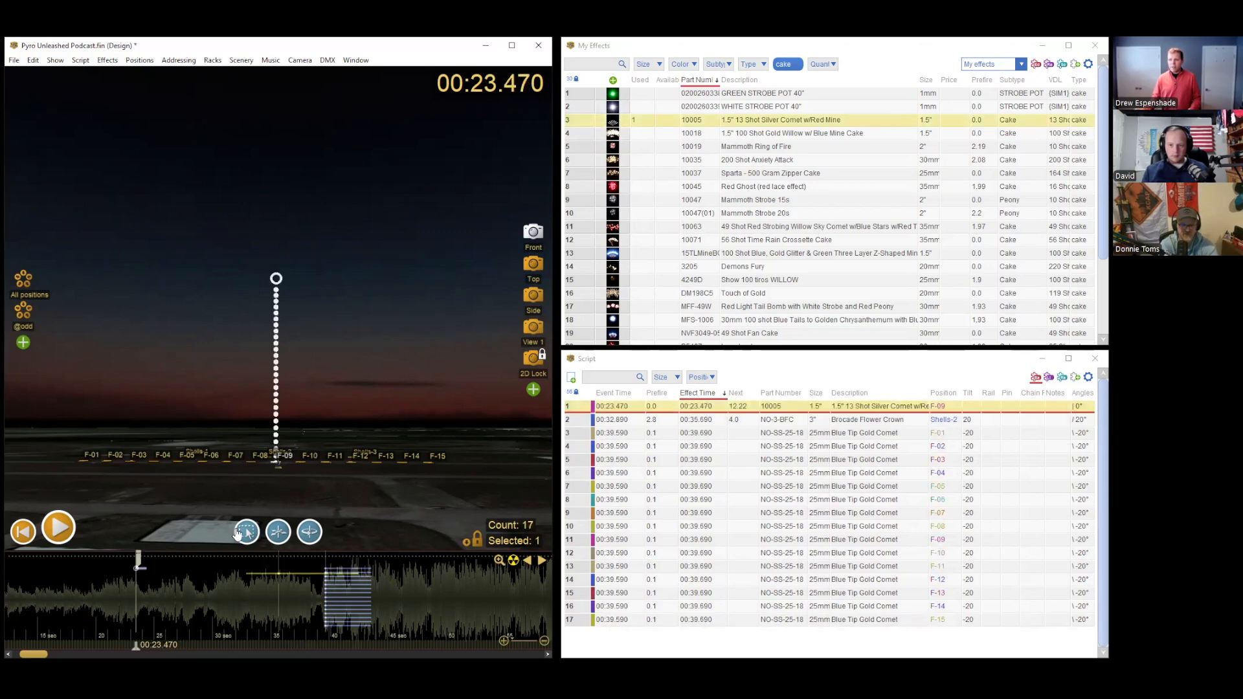
pyautogui.press('space')
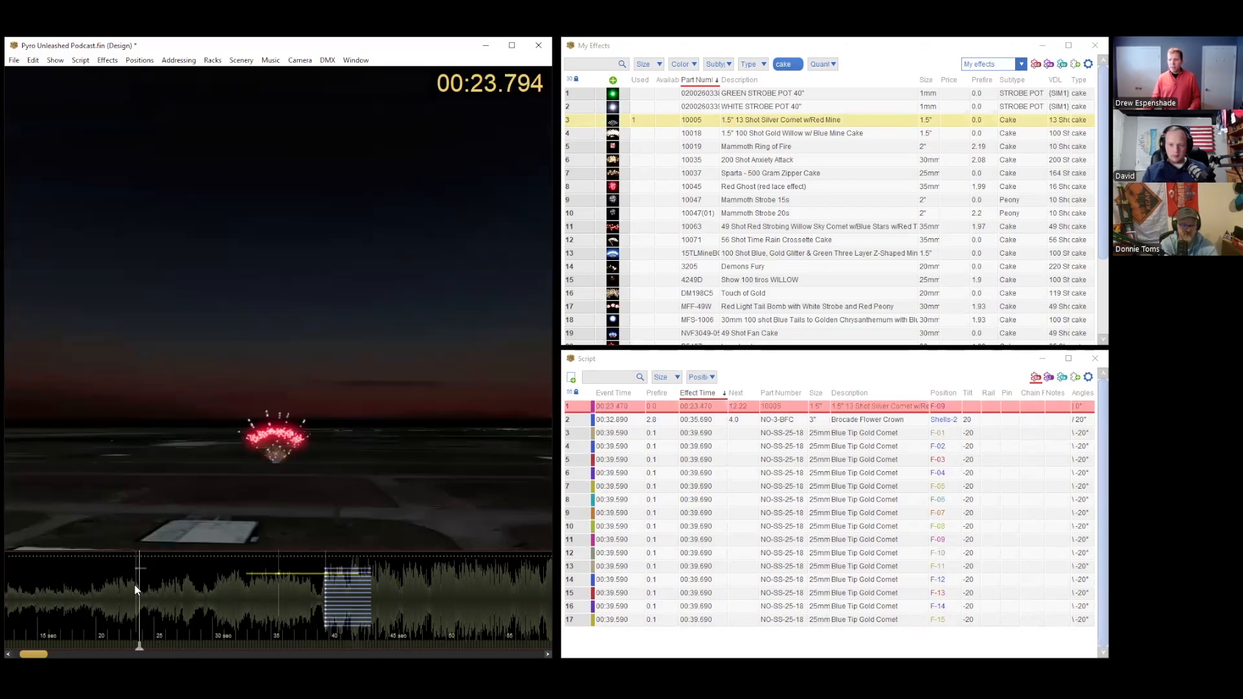
pyautogui.press('Left')
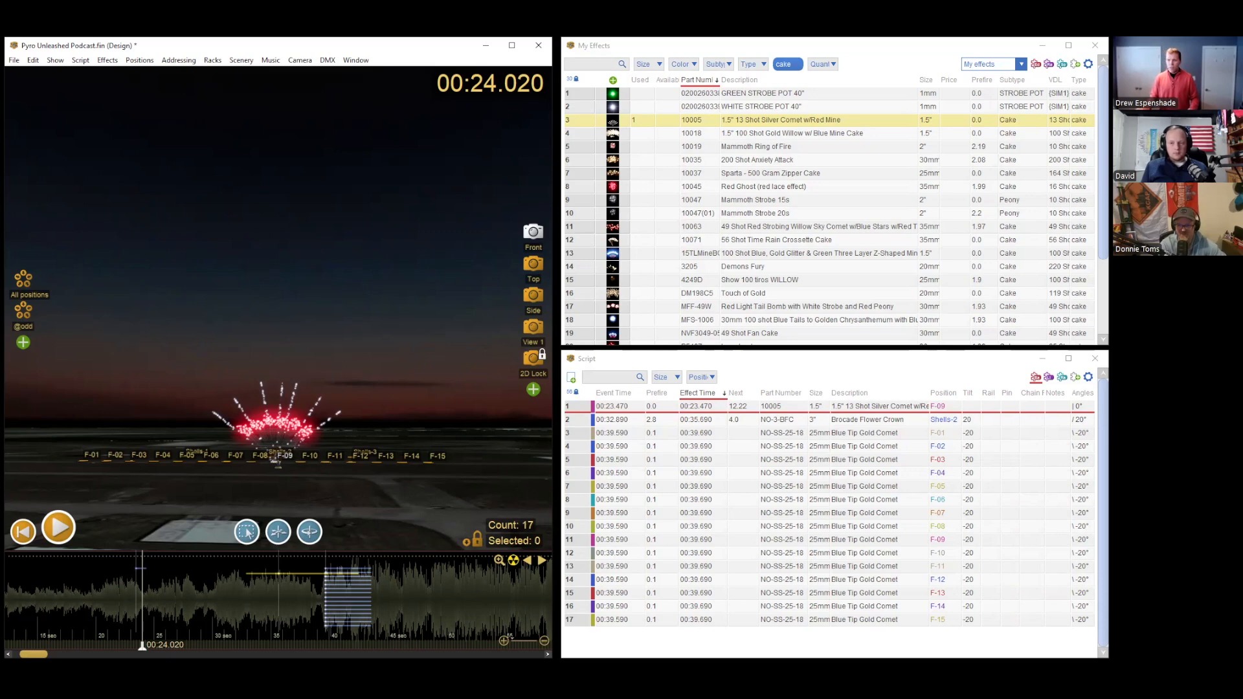
# Step: Select the 13 Shot Silver Comet cake at F-09 at 00:23.670 and tilt it to -20 degrees
pyautogui.click(134, 561)
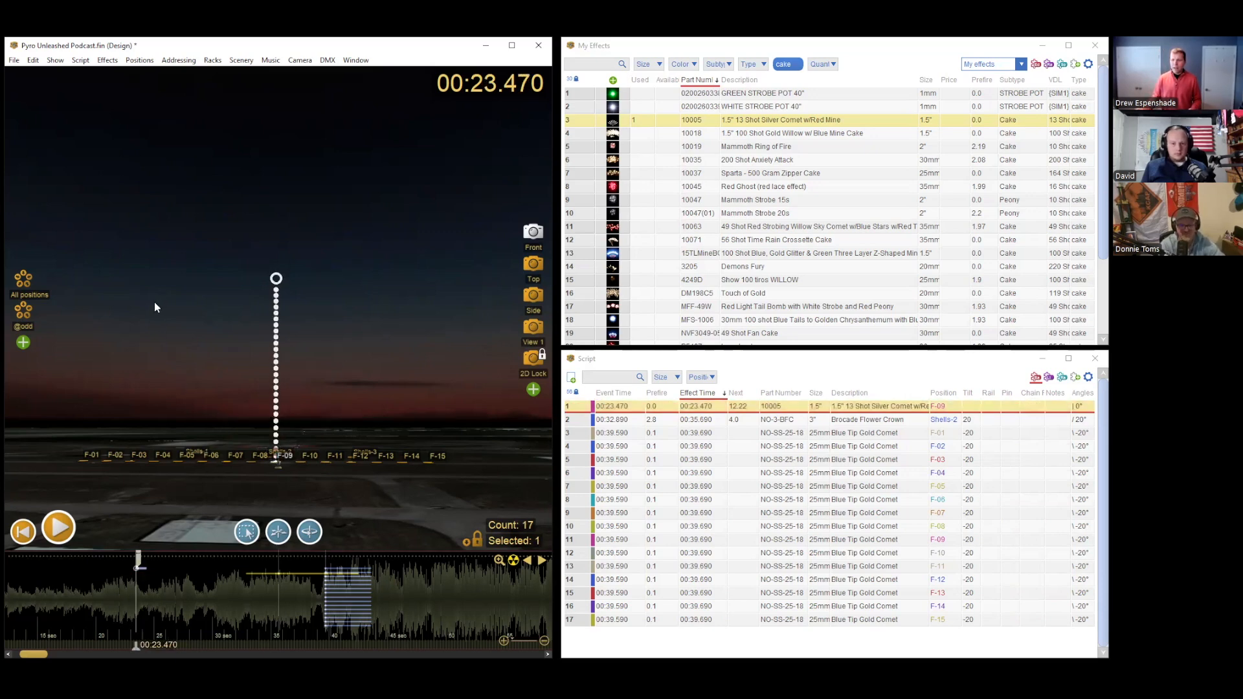
pyautogui.press('space')
pyautogui.moveTo(136, 646); pyautogui.dragTo(138, 646)
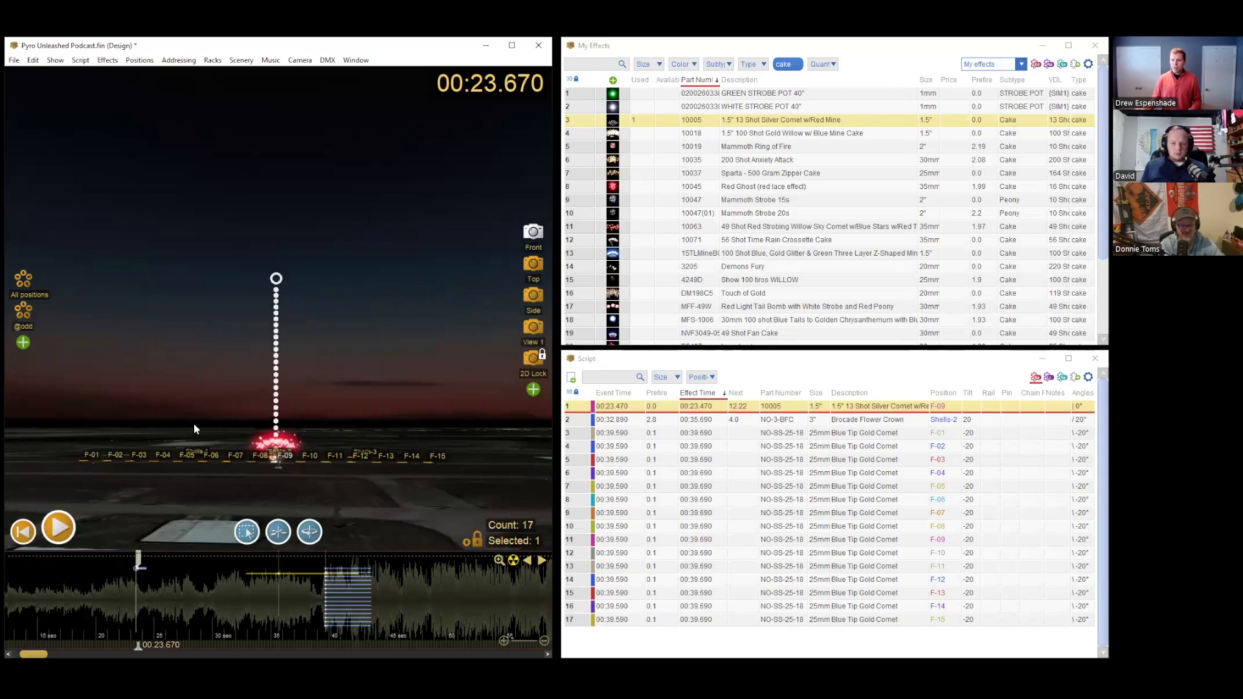
pyautogui.moveTo(275, 278)
pyautogui.moveTo(275, 278)
pyautogui.mouseDown()
pyautogui.moveTo(246, 278)
pyautogui.moveTo(277, 279)
pyautogui.mouseUp()
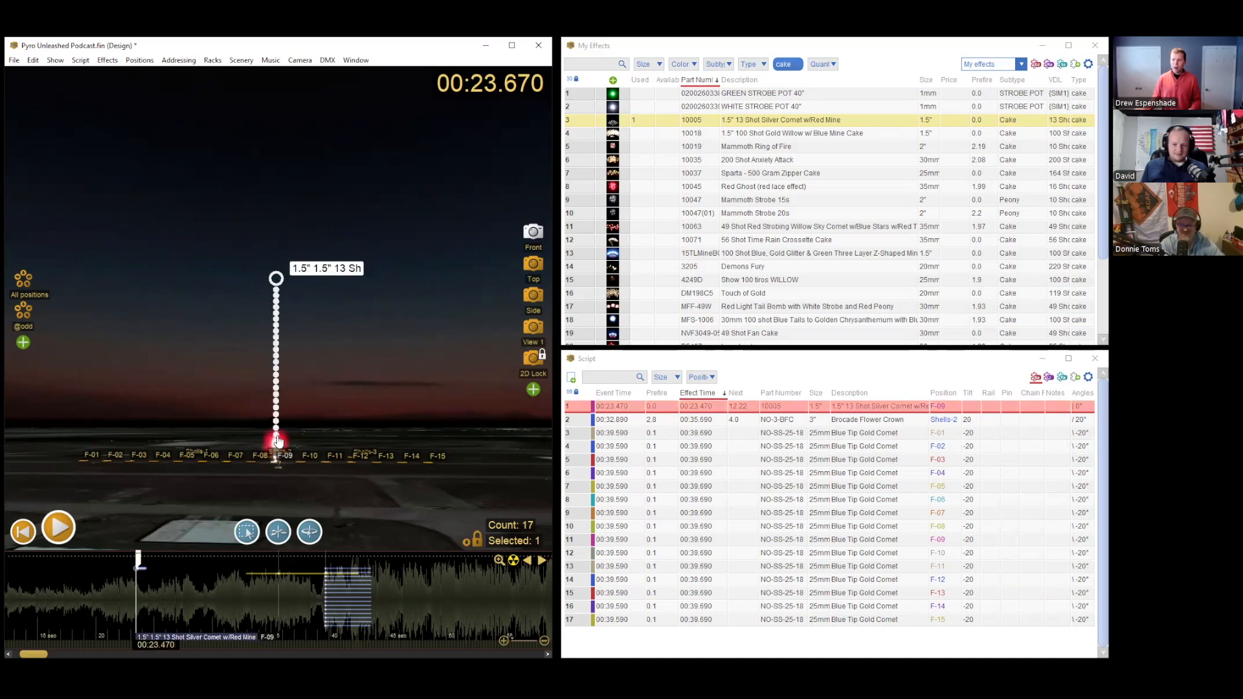
pyautogui.moveTo(276, 278); pyautogui.dragTo(217, 290)
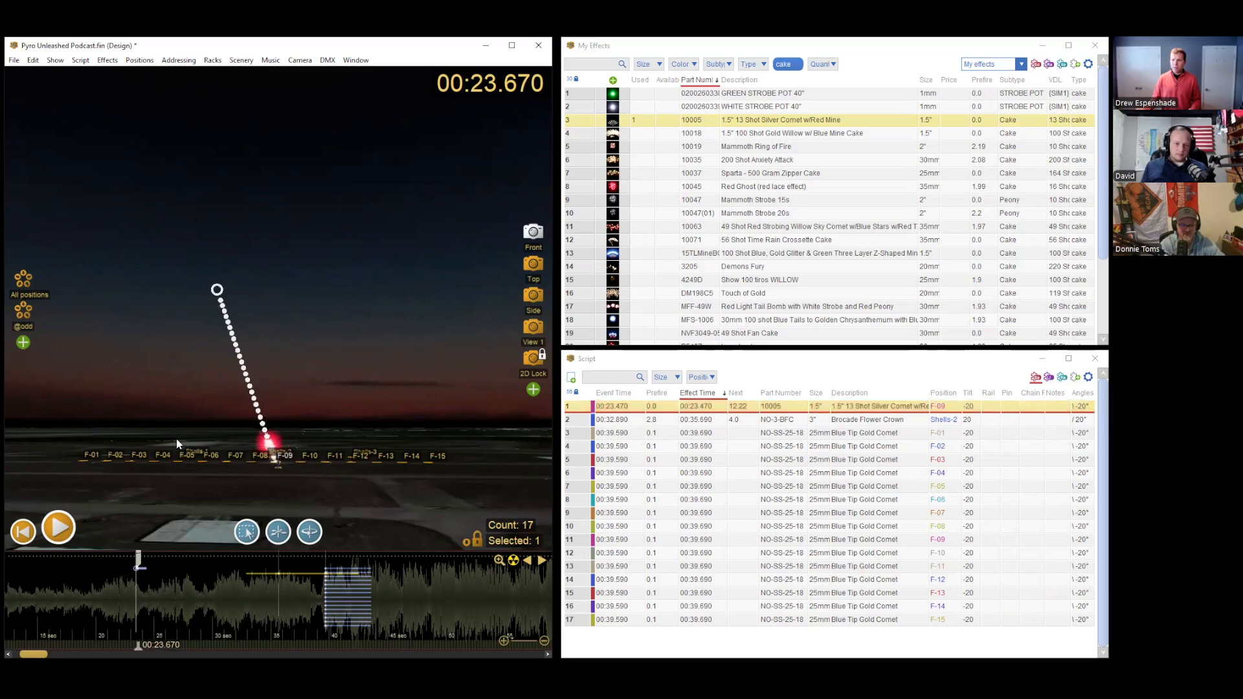
# Step: Advance the show to 00:24.510 and examine the tilted cake's shot trajectories from an oblique angle
pyautogui.moveTo(138, 646); pyautogui.dragTo(148, 645)
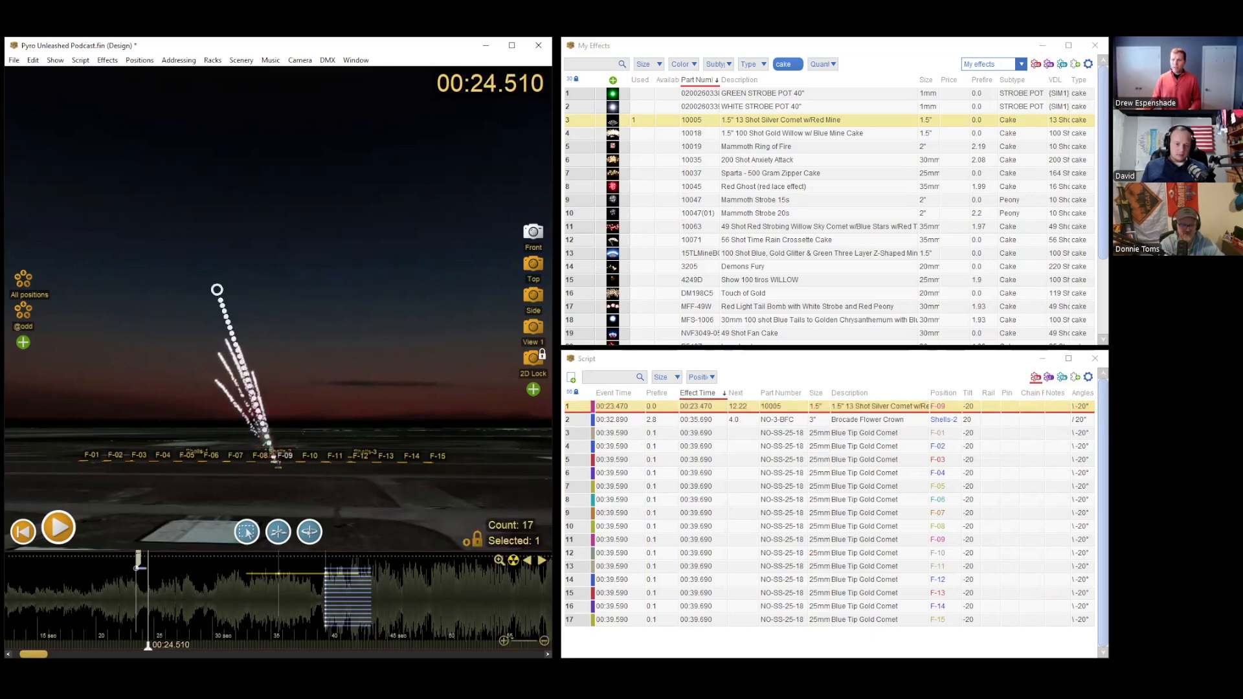
pyautogui.scroll(2, 236, 486)
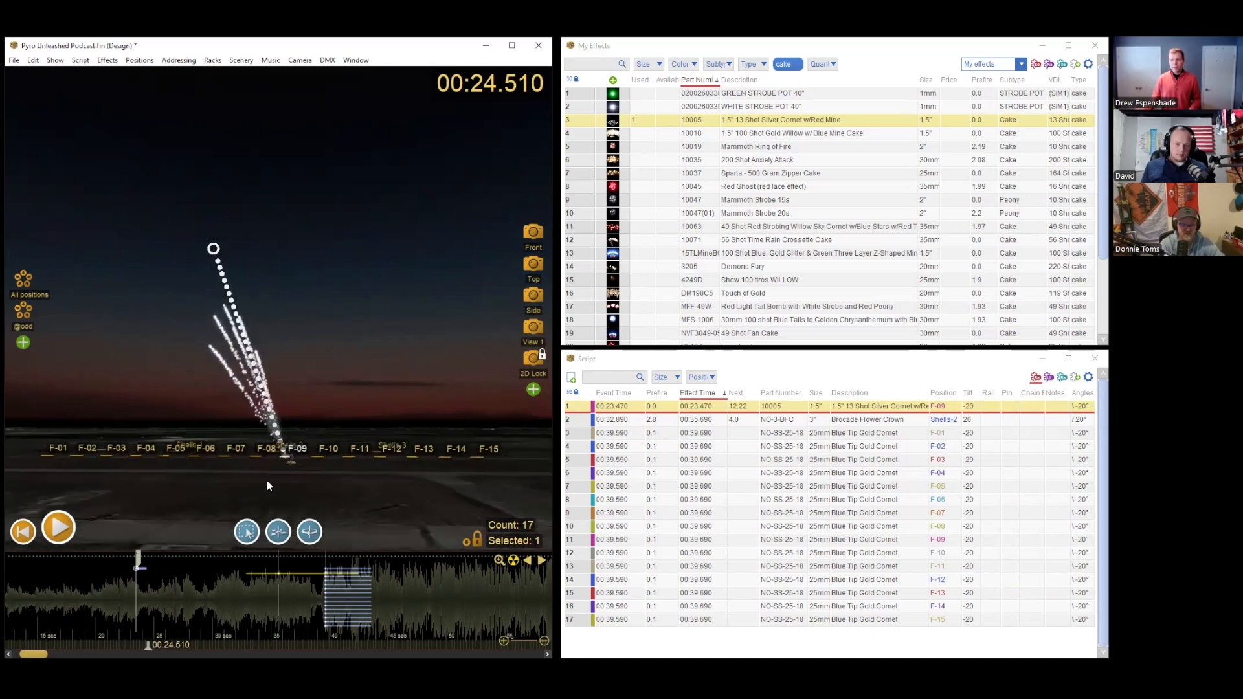
pyautogui.moveTo(293, 491); pyautogui.dragTo(226, 502)
pyautogui.moveTo(336, 466); pyautogui.dragTo(213, 503)
pyautogui.moveTo(333, 474); pyautogui.dragTo(308, 480, button='right')
pyautogui.moveTo(330, 469)
pyautogui.mouseDown()
pyautogui.moveTo(309, 480)
pyautogui.moveTo(311, 468)
pyautogui.moveTo(350, 472)
pyautogui.moveTo(306, 478)
pyautogui.moveTo(336, 482)
pyautogui.mouseUp()
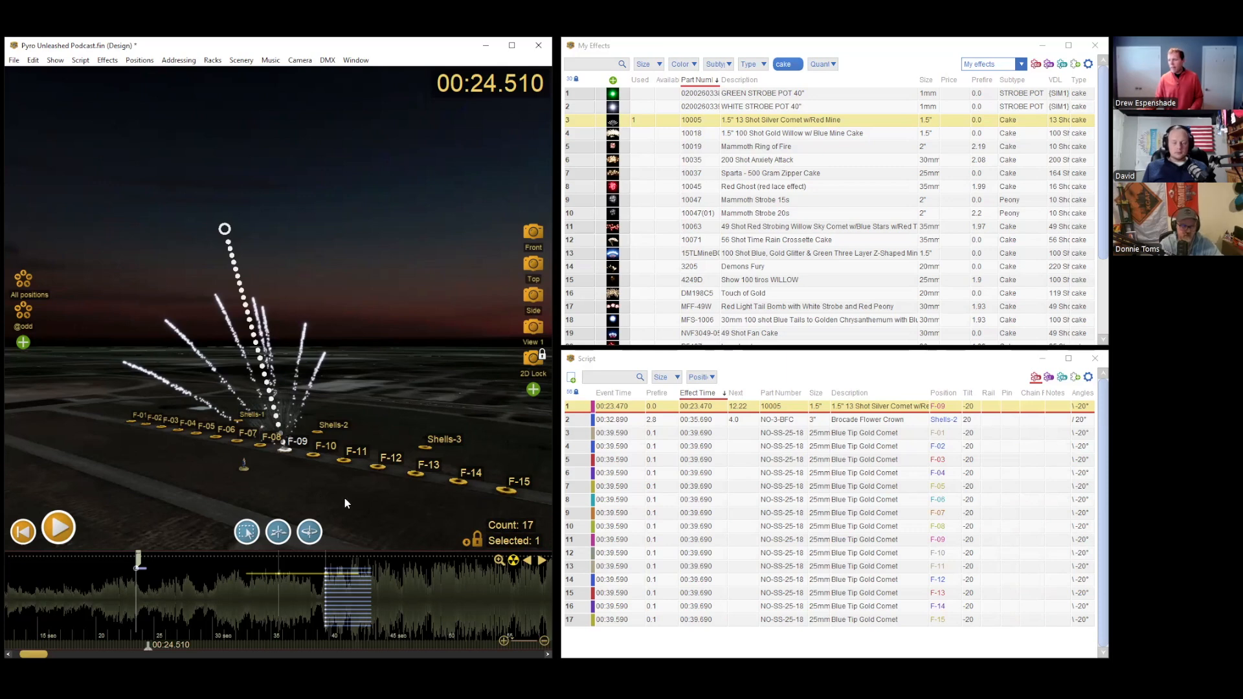
# Step: Show the Pan column in the script table
pyautogui.click(1088, 381)
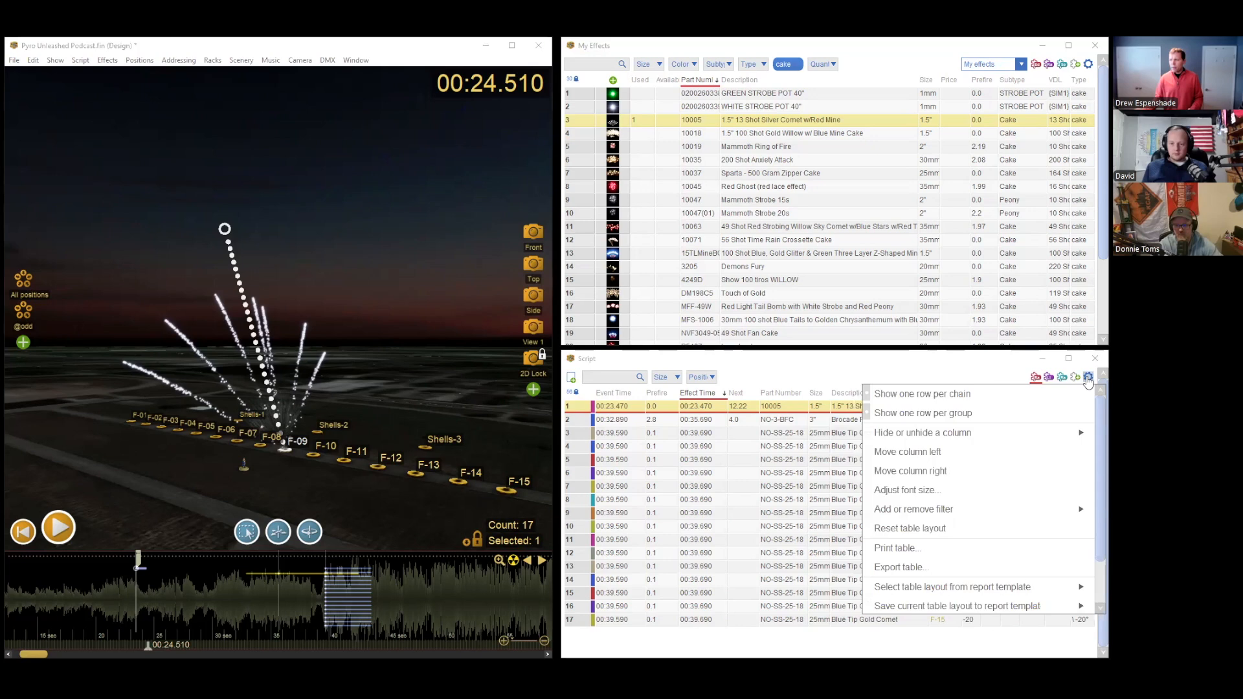
pyautogui.moveTo(1077, 436)
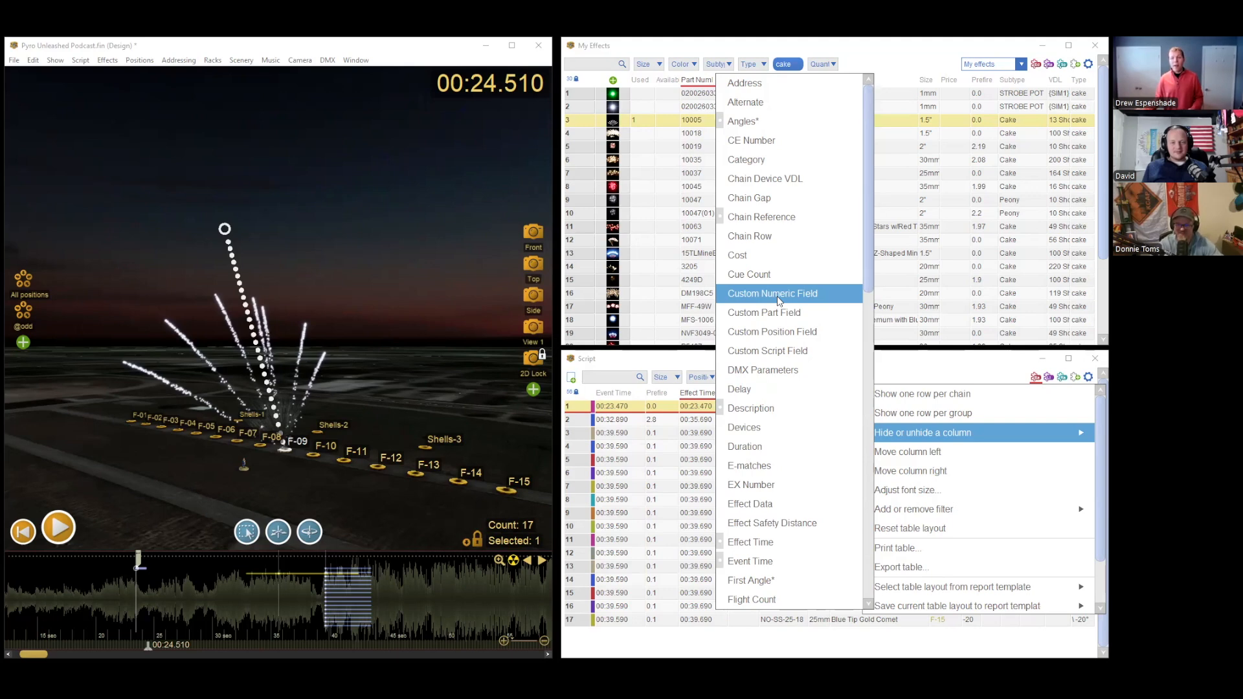
pyautogui.scroll(-7, 777, 301)
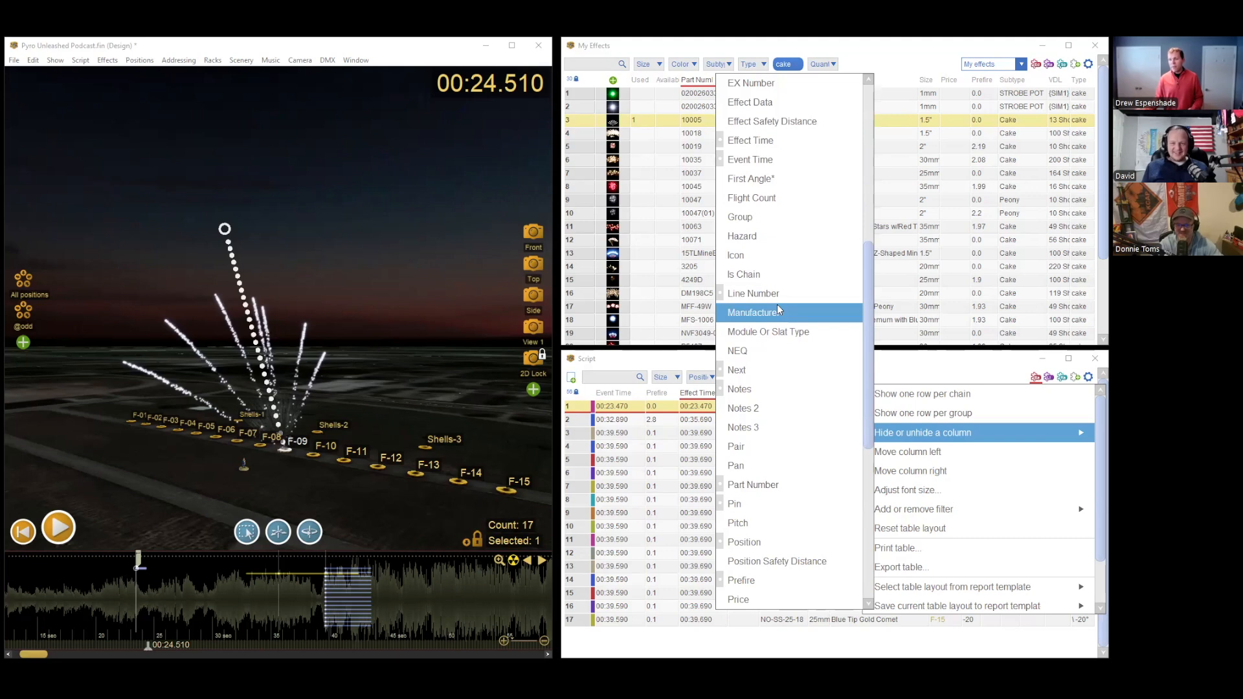
pyautogui.scroll(5, 778, 308)
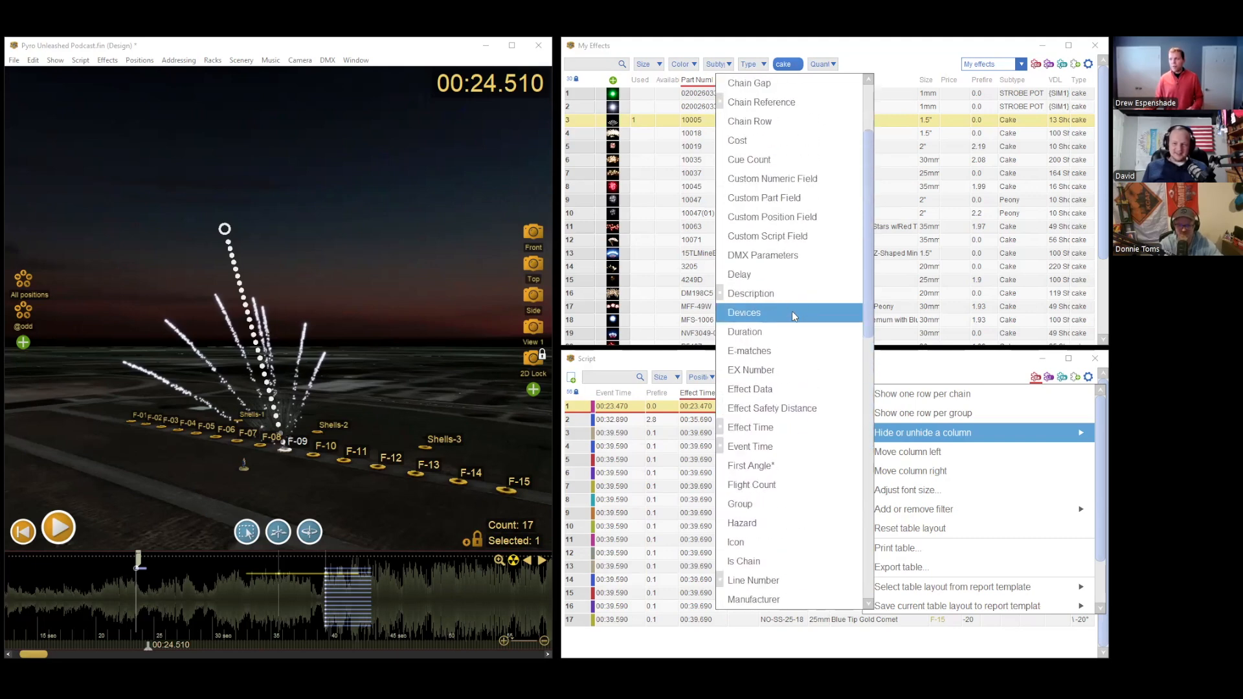
pyautogui.scroll(2, 795, 316)
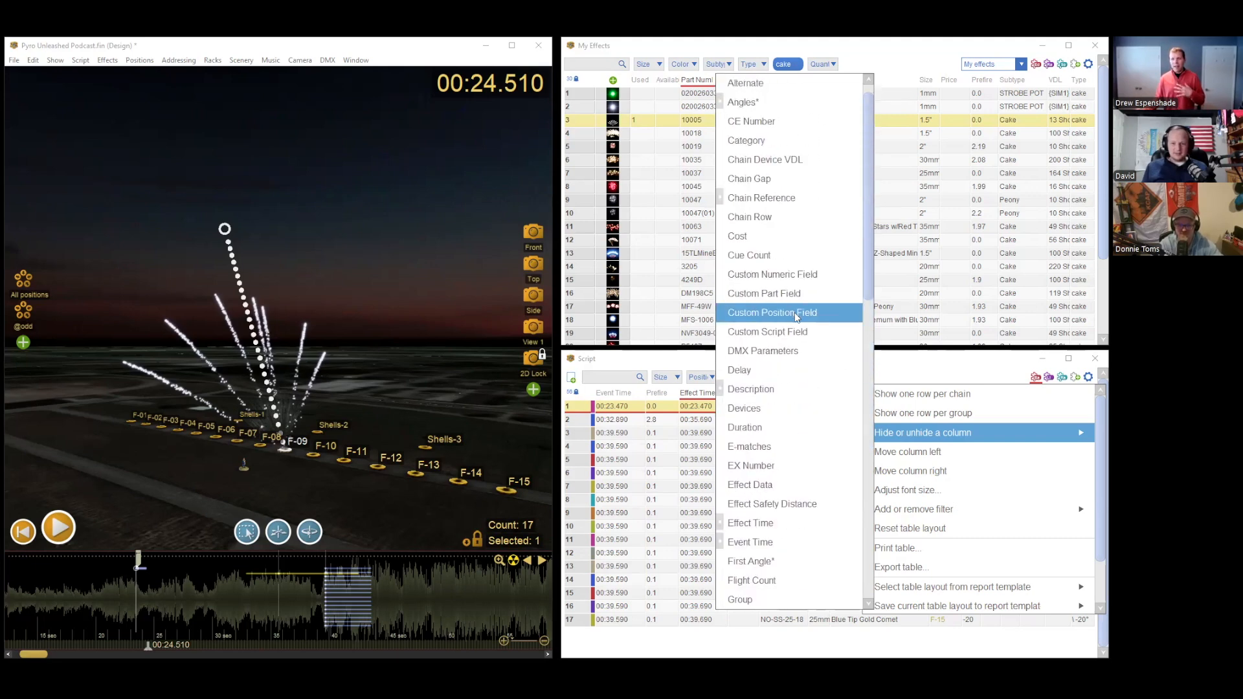
pyautogui.scroll(-2, 795, 316)
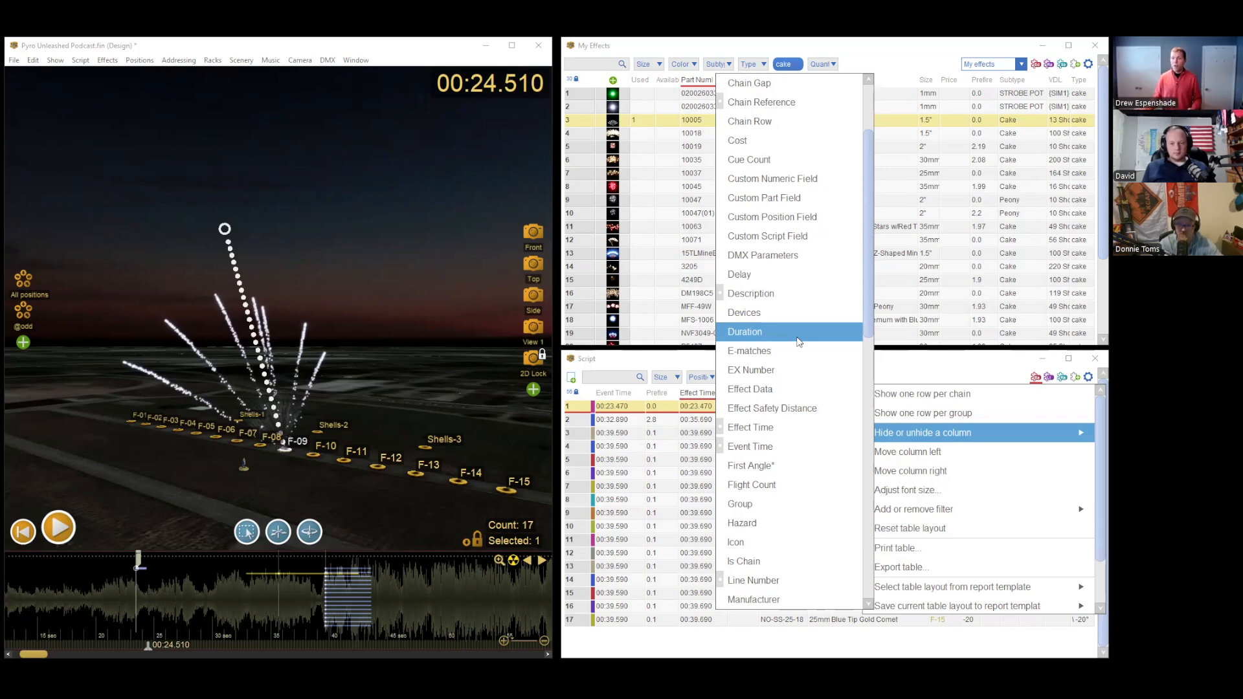
pyautogui.scroll(1, 798, 342)
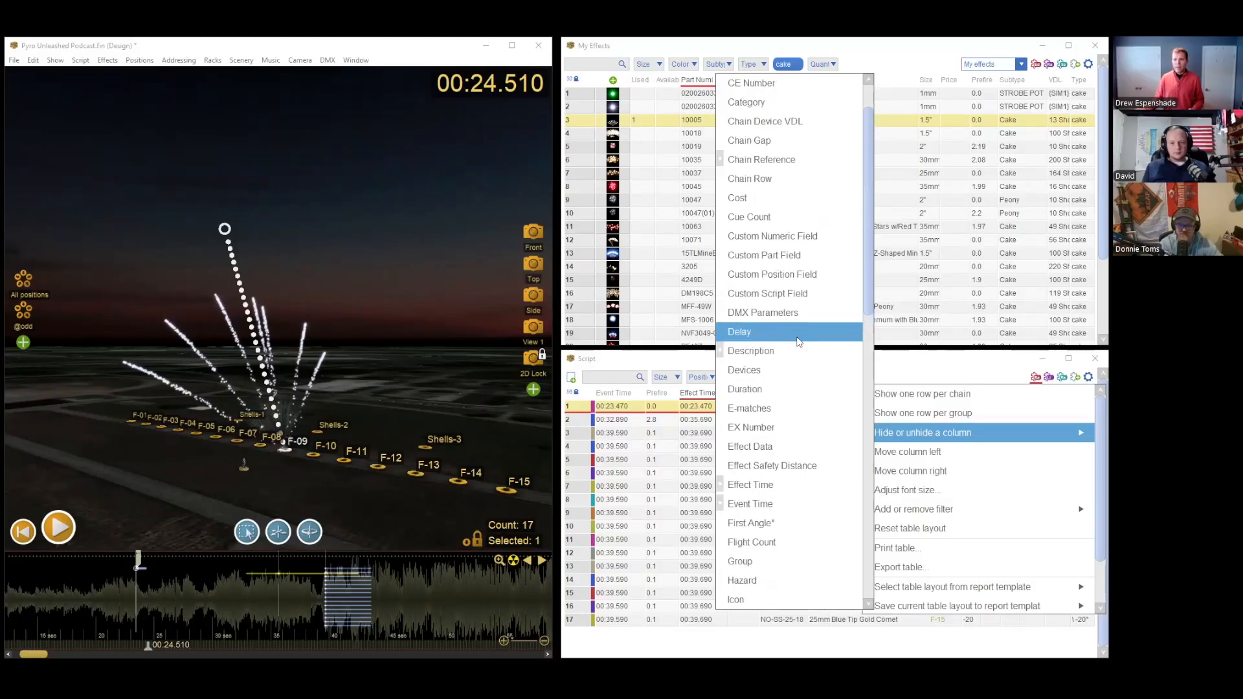
pyautogui.scroll(-7, 798, 342)
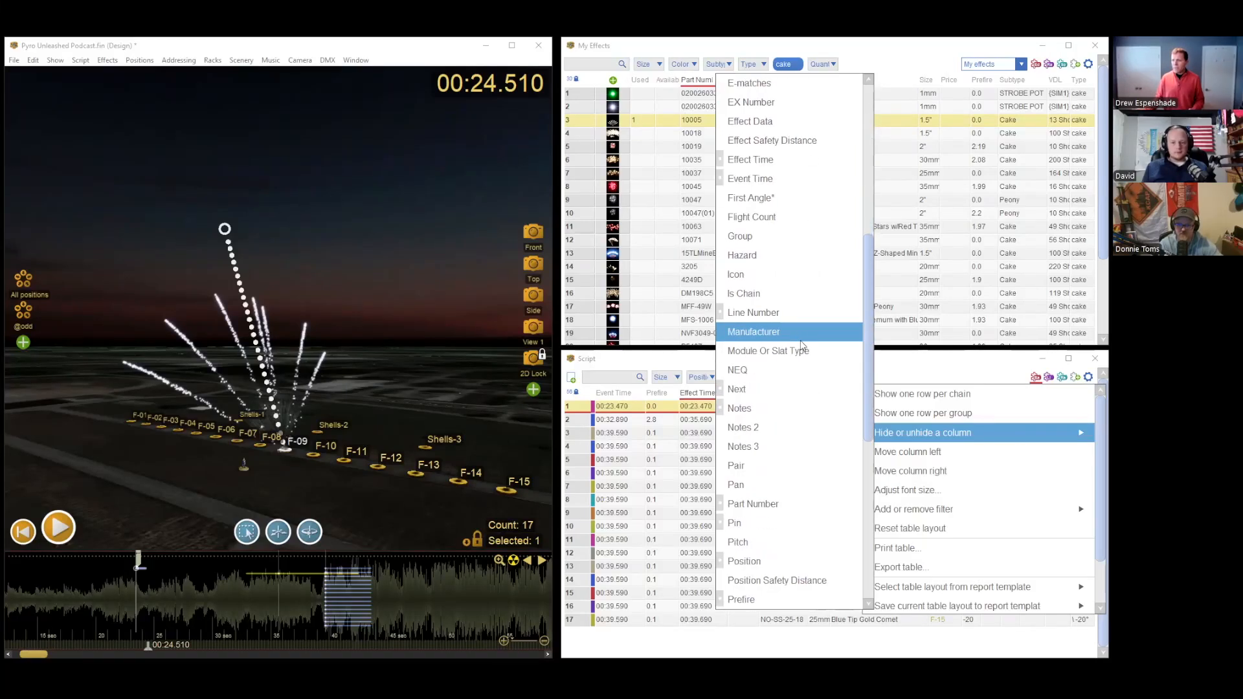
pyautogui.click(765, 430)
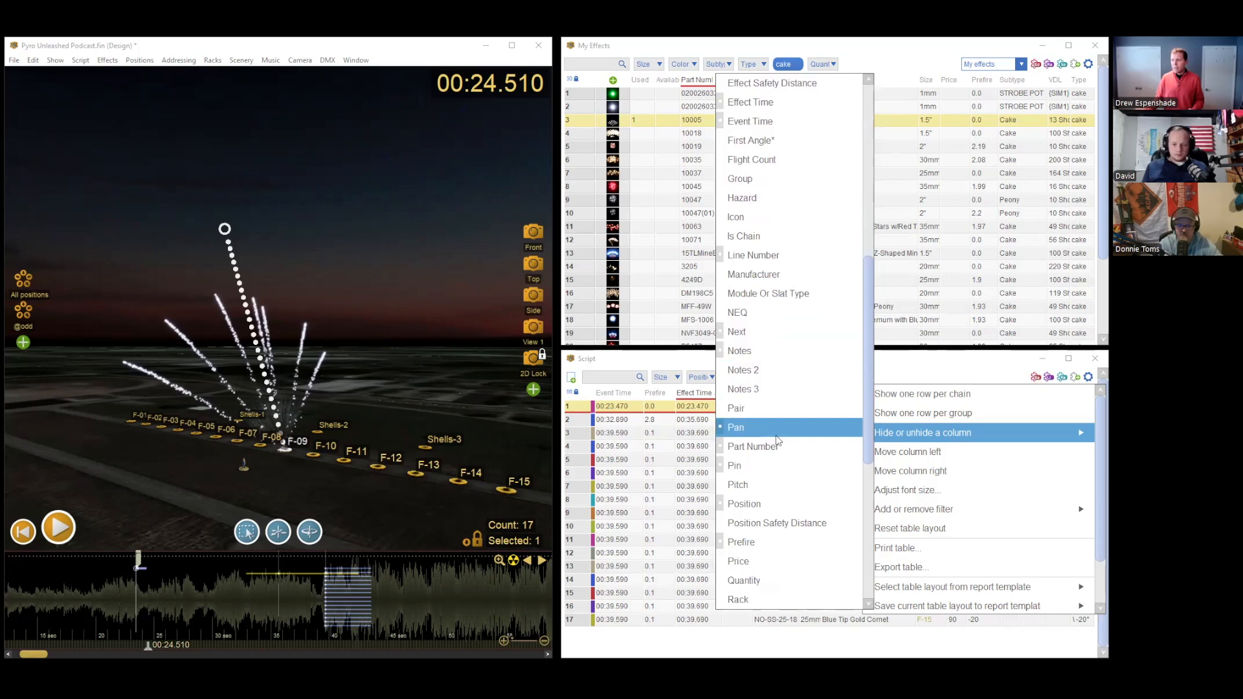
# Step: Show the Spin column in the script table and close the column list
pyautogui.scroll(-3, 773, 446)
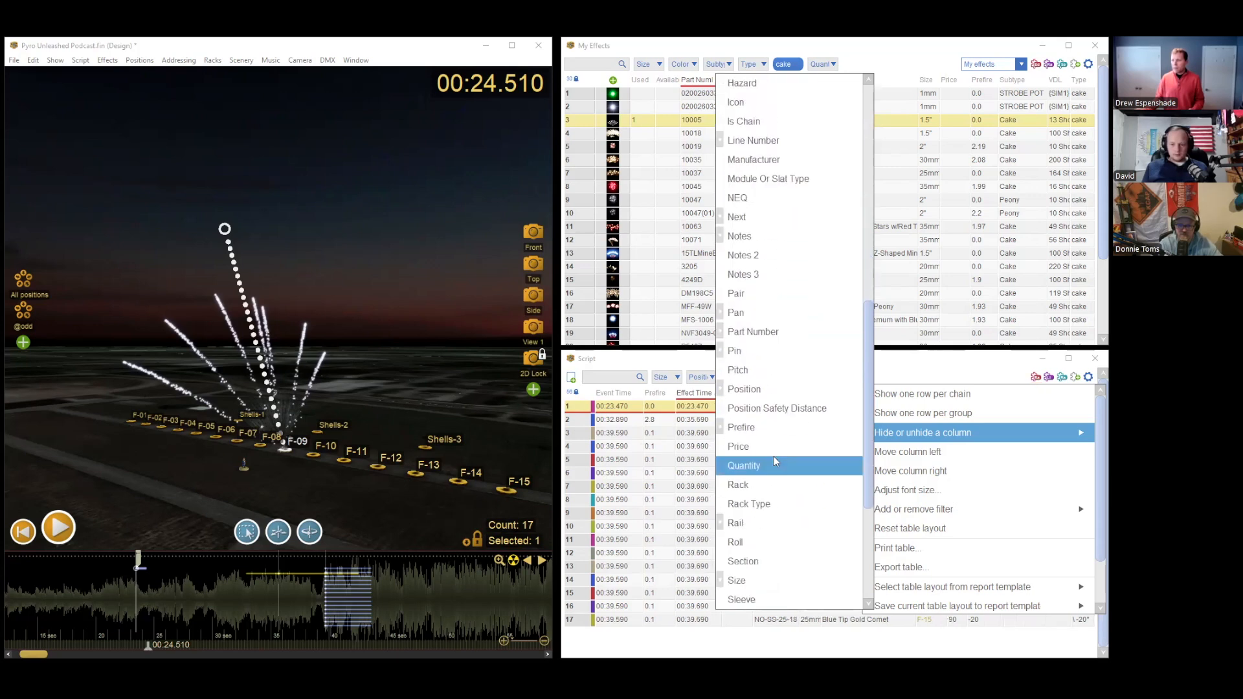
pyautogui.scroll(-1, 774, 456)
pyautogui.click(762, 488)
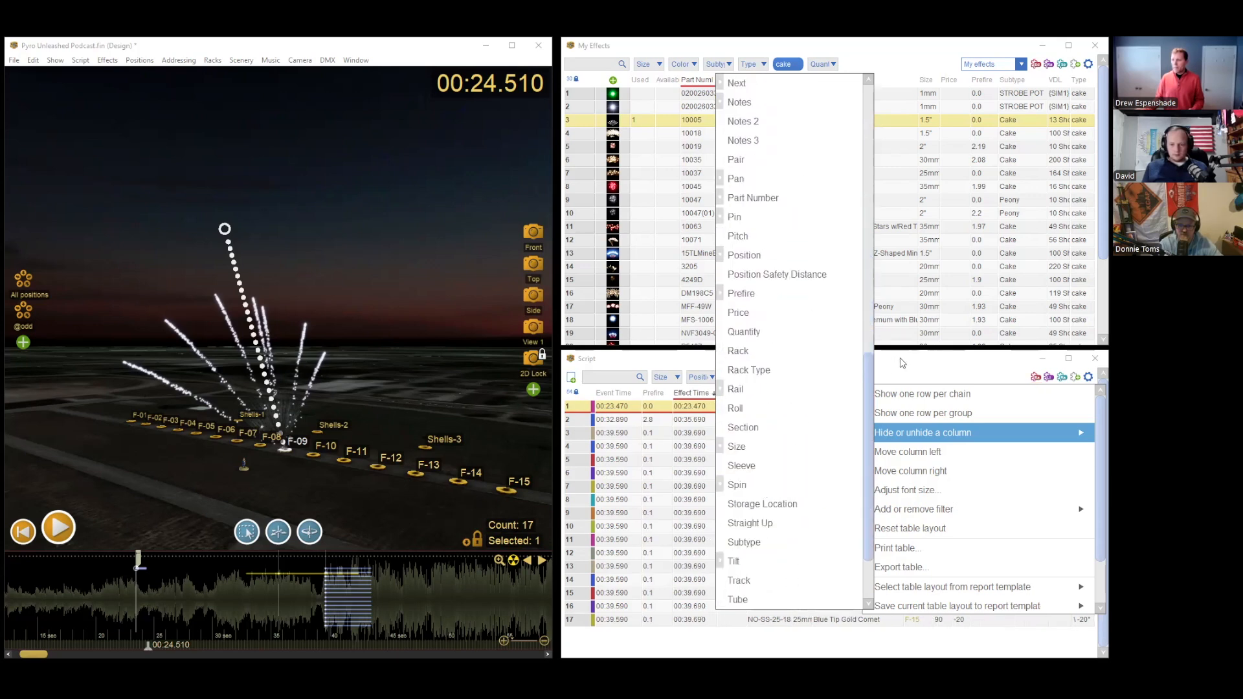
pyautogui.click(906, 360)
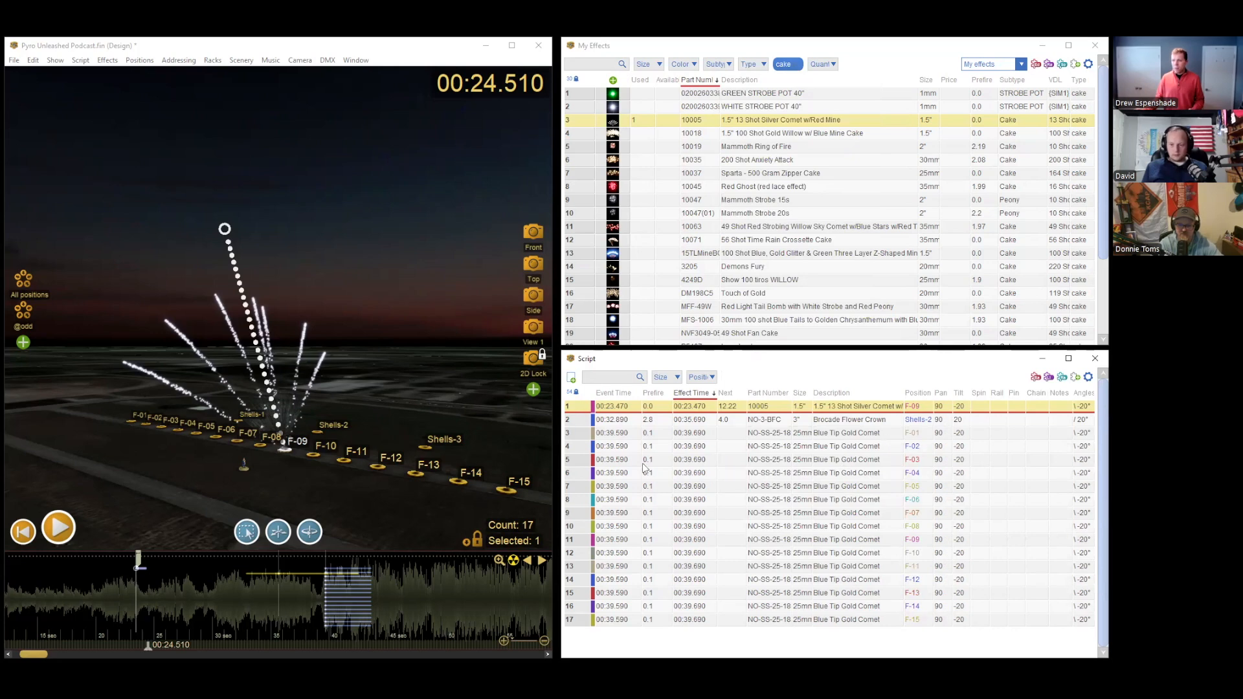
# Step: Delete the Brocade Flower Crown and all Blue Tip Gold Comet events from the script, and widen the Description column
pyautogui.moveTo(605, 428); pyautogui.dragTo(606, 642)
pyautogui.press('Delete')
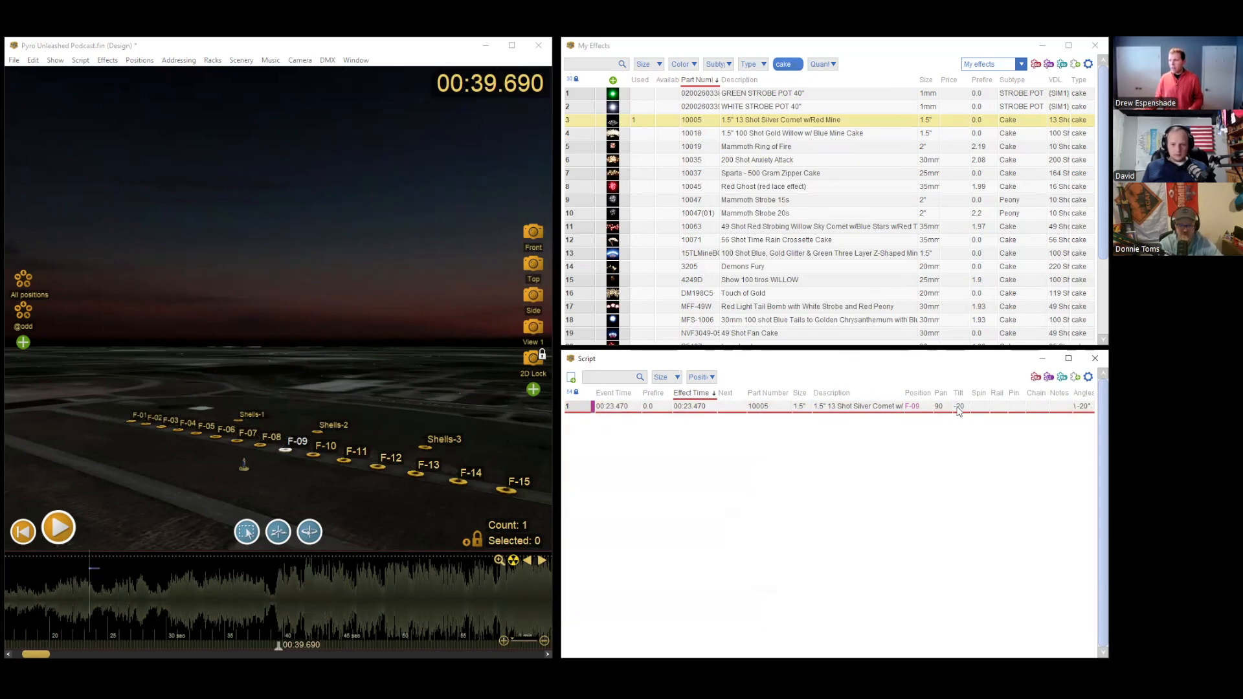
pyautogui.moveTo(903, 393); pyautogui.dragTo(927, 393)
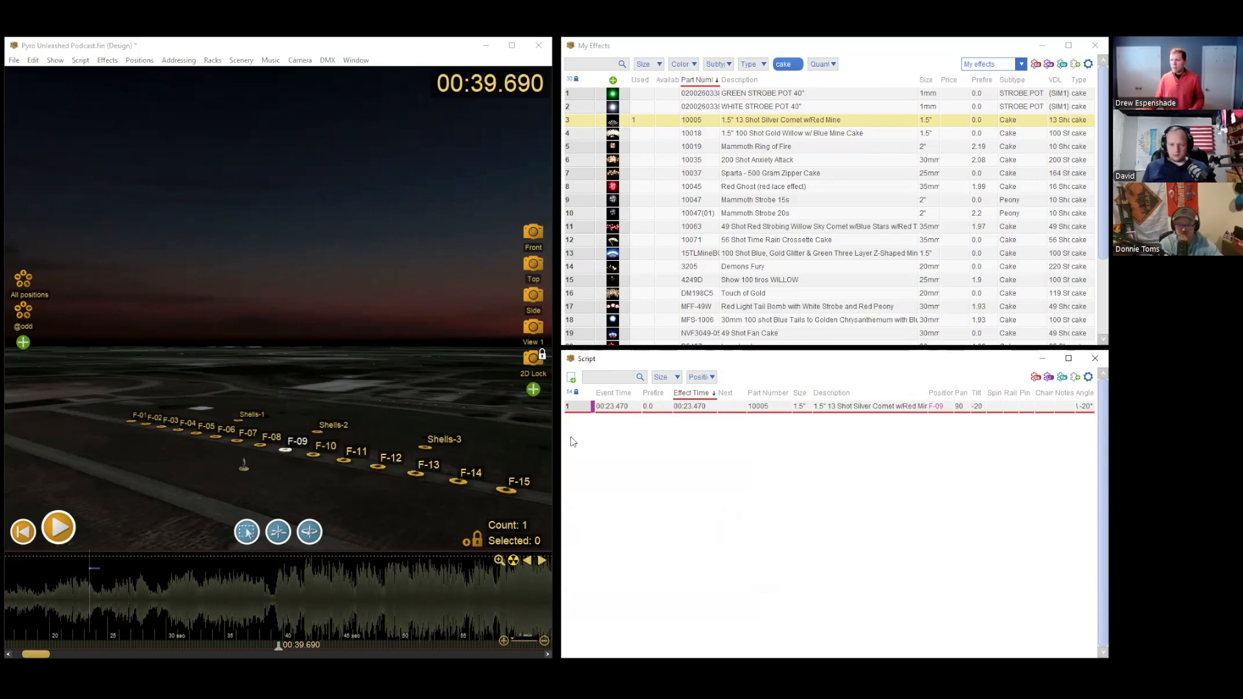
# Step: Hide the Prefire, Next, Part Number and Size columns in the script table
pyautogui.rightClick(653, 398)
pyautogui.click(705, 461)
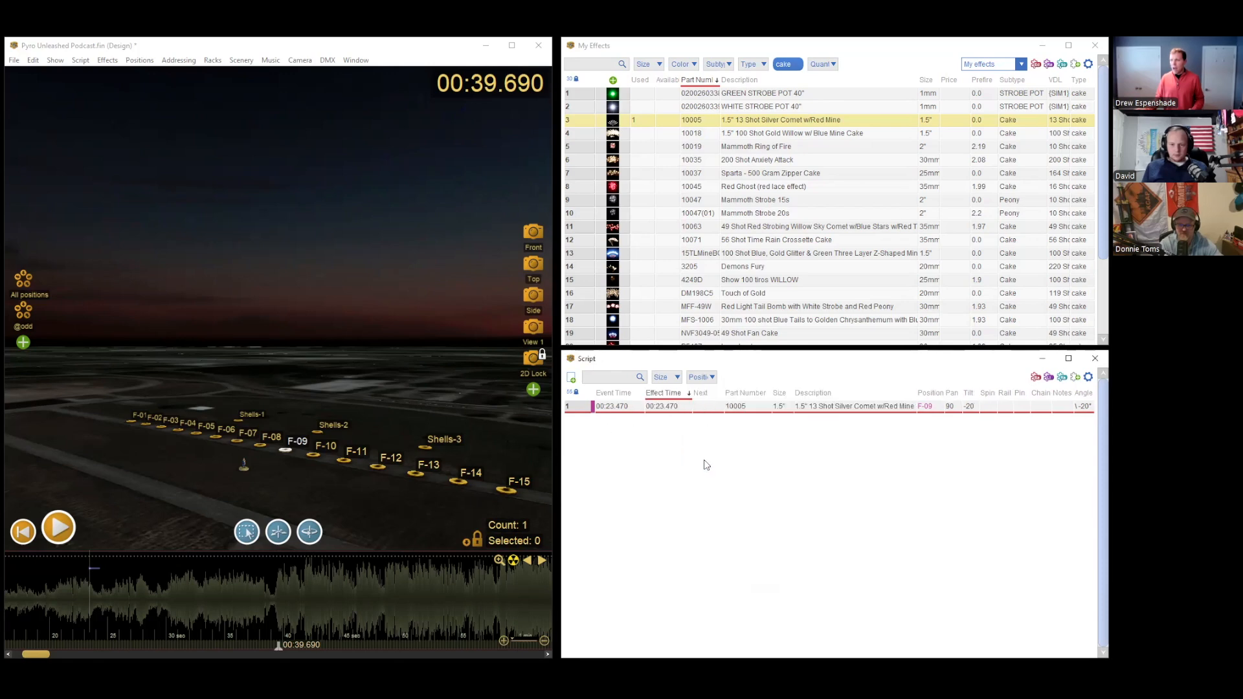
pyautogui.rightClick(714, 401)
pyautogui.click(725, 464)
pyautogui.rightClick(730, 393)
pyautogui.click(765, 455)
pyautogui.rightClick(725, 394)
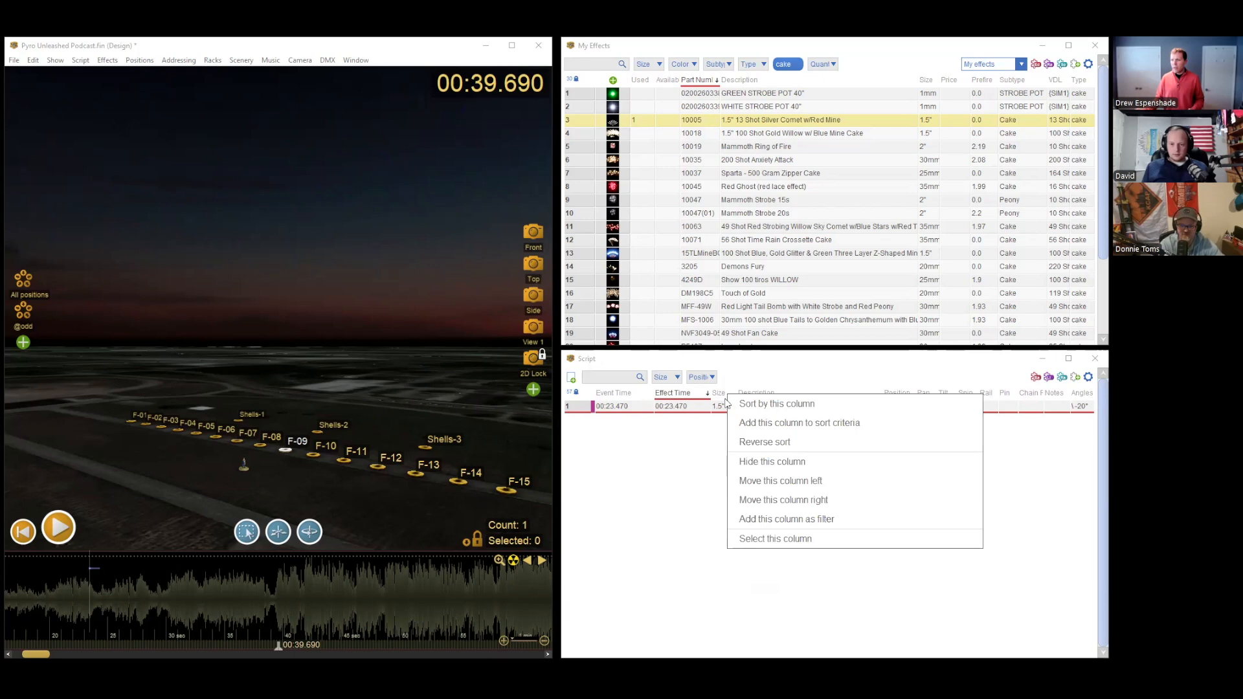
pyautogui.click(755, 461)
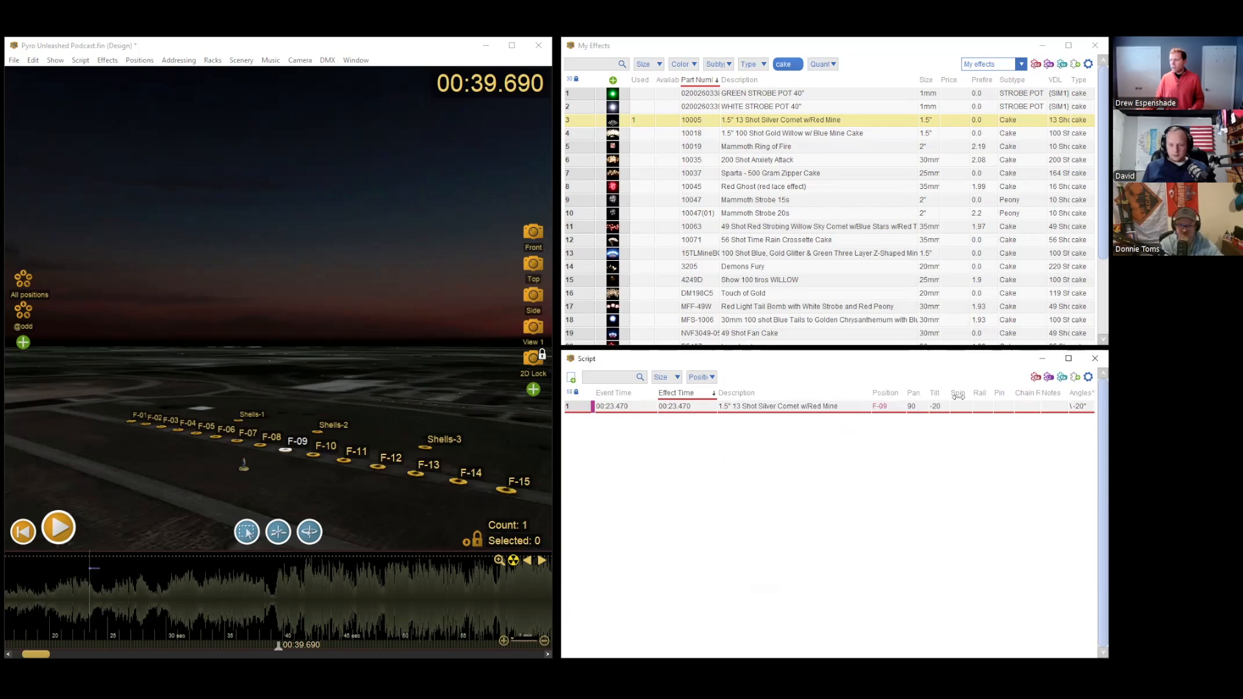
# Step: Hide the Rail, Pin, Chain Reference and Notes columns in the script table
pyautogui.rightClick(980, 394)
pyautogui.click(959, 459)
pyautogui.rightClick(999, 393)
pyautogui.click(971, 461)
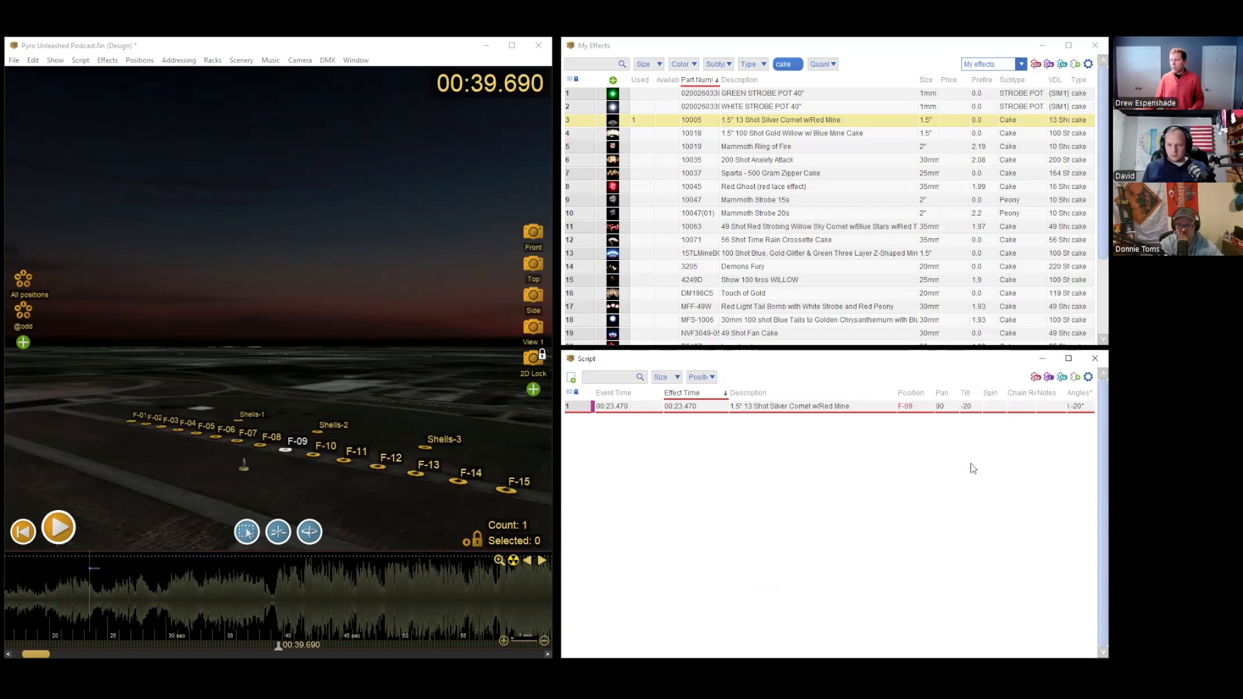
pyautogui.rightClick(1019, 396)
pyautogui.click(991, 458)
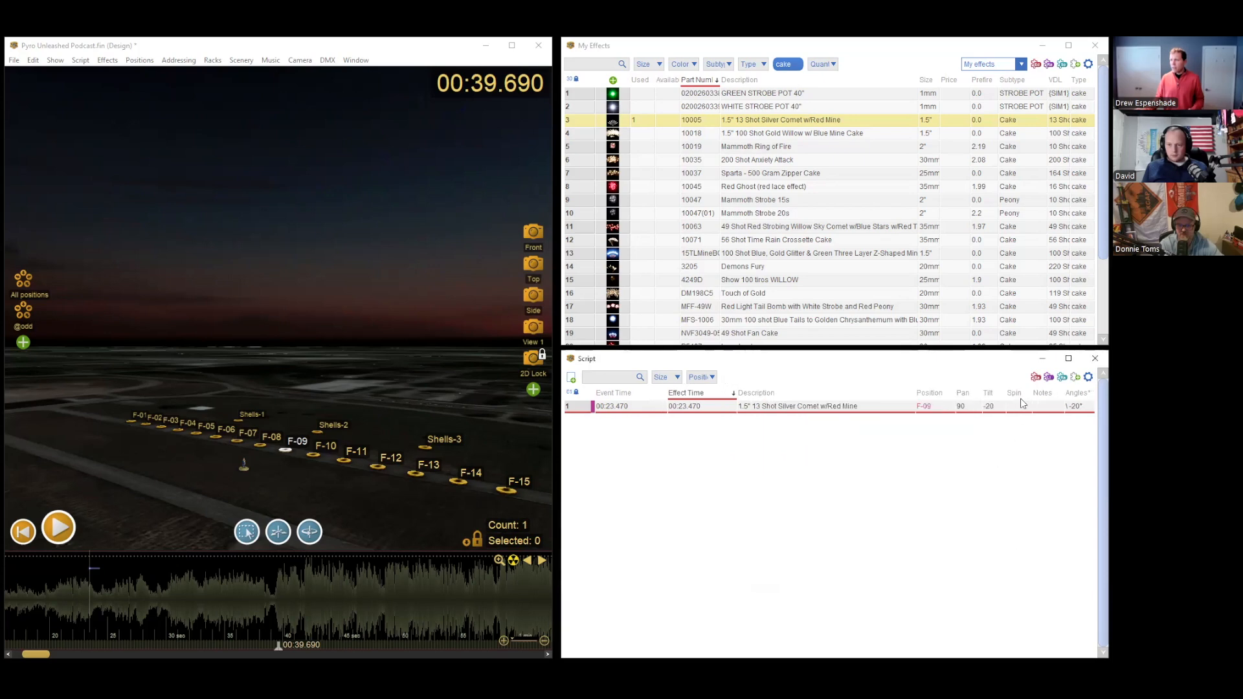
pyautogui.rightClick(1045, 394)
pyautogui.click(1022, 460)
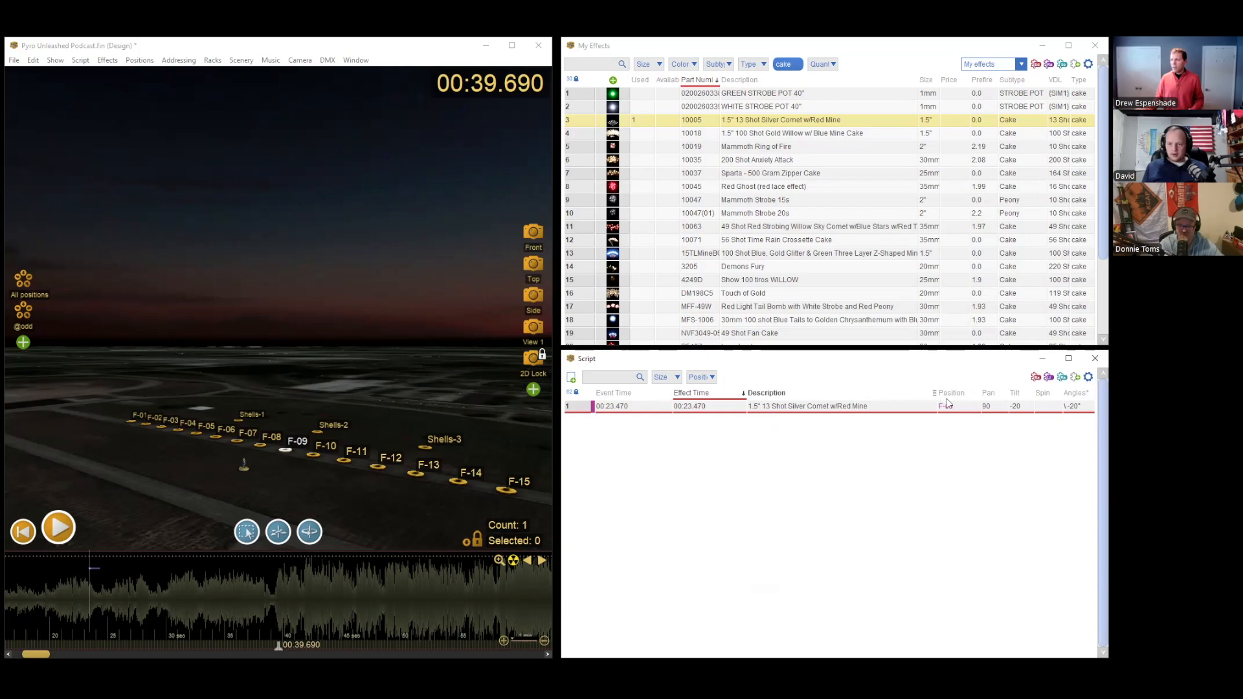
pyautogui.click(1088, 377)
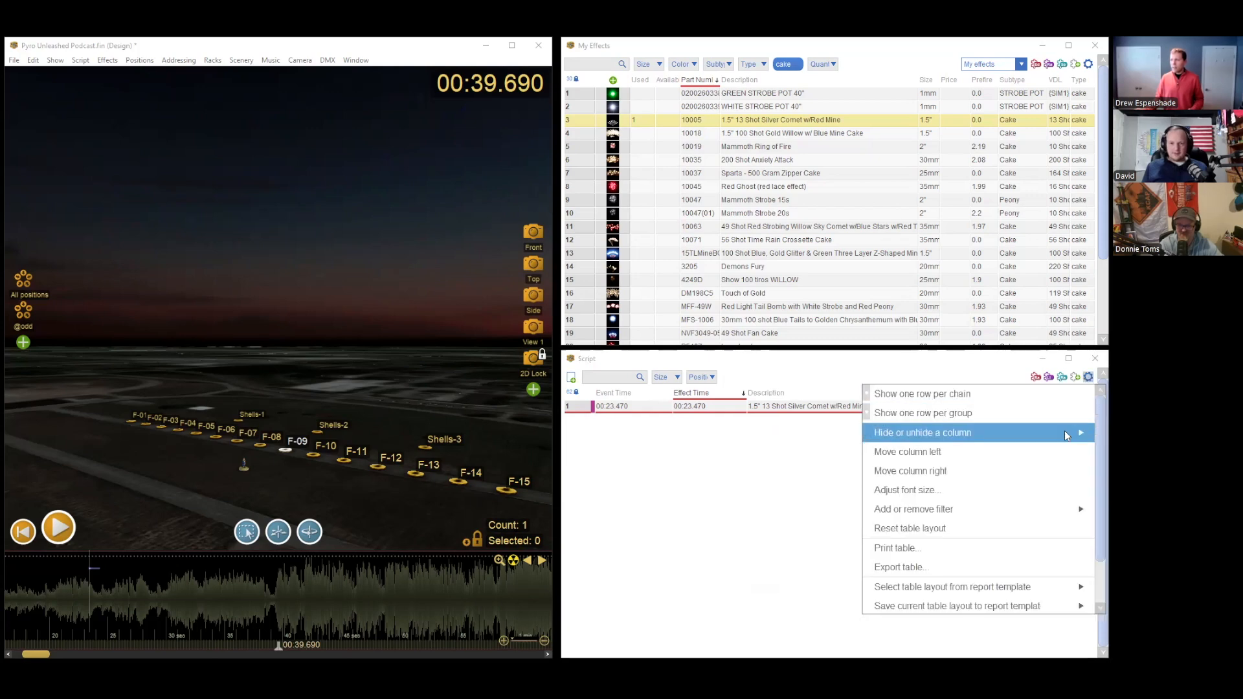
pyautogui.moveTo(1064, 432)
pyautogui.click(803, 417)
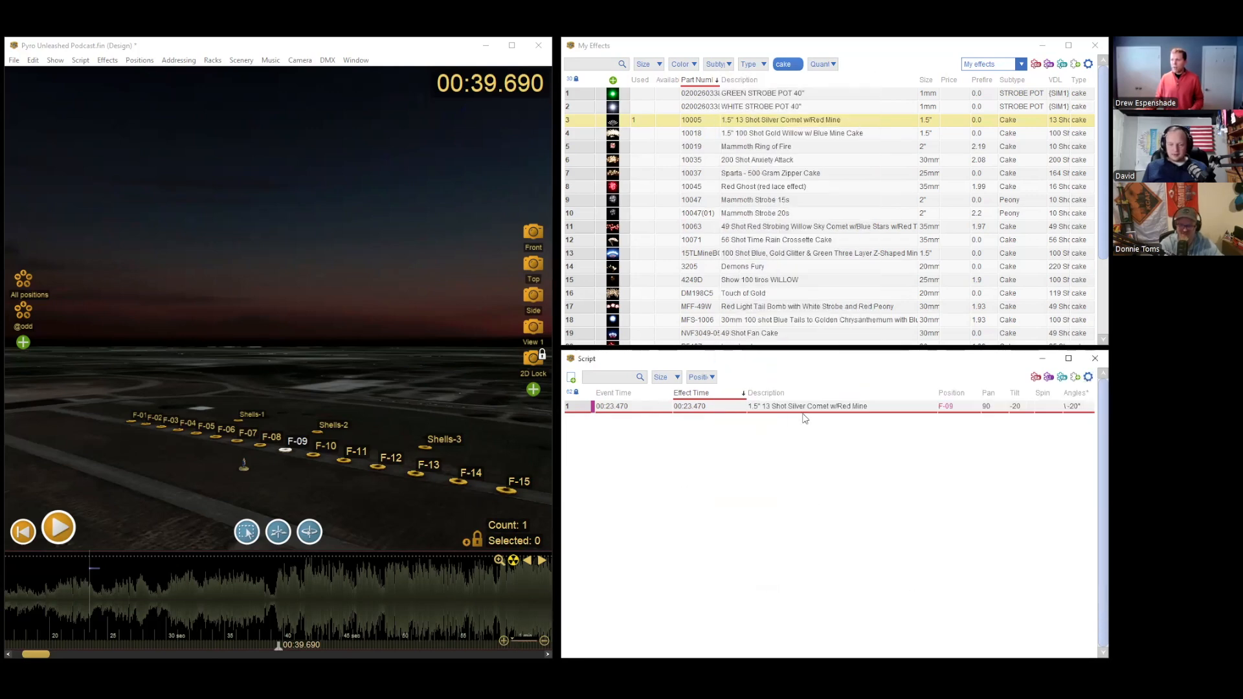
pyautogui.rightClick(811, 393)
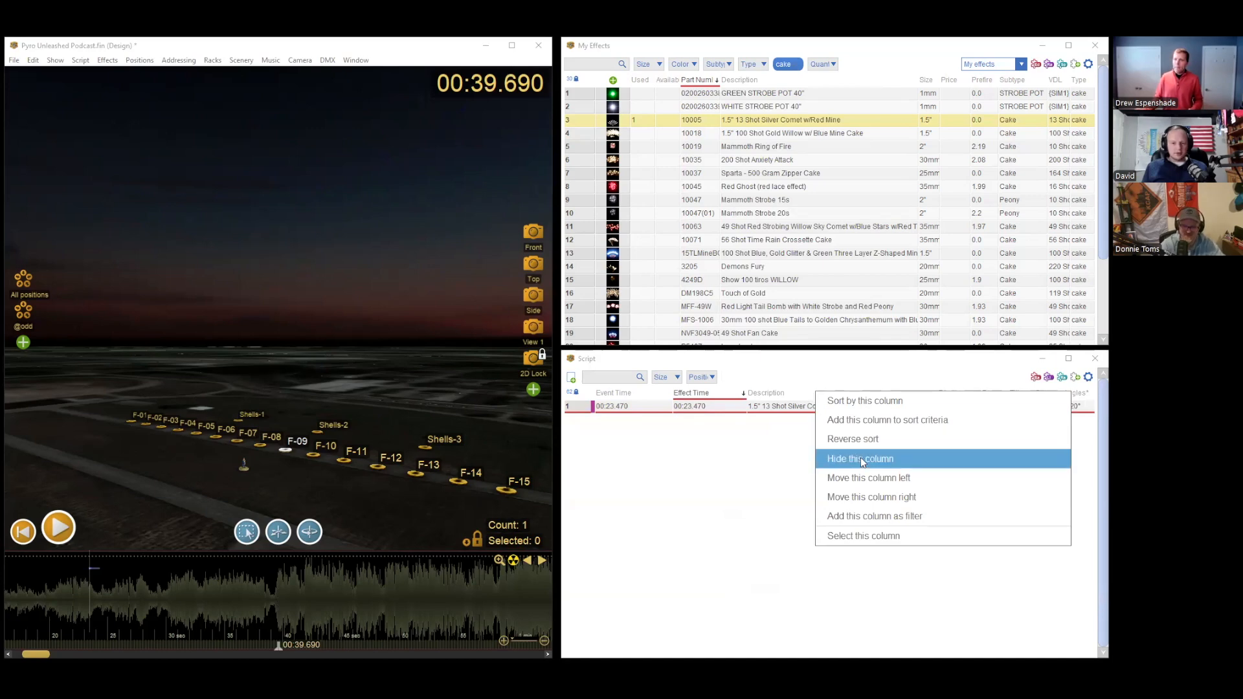
pyautogui.click(751, 504)
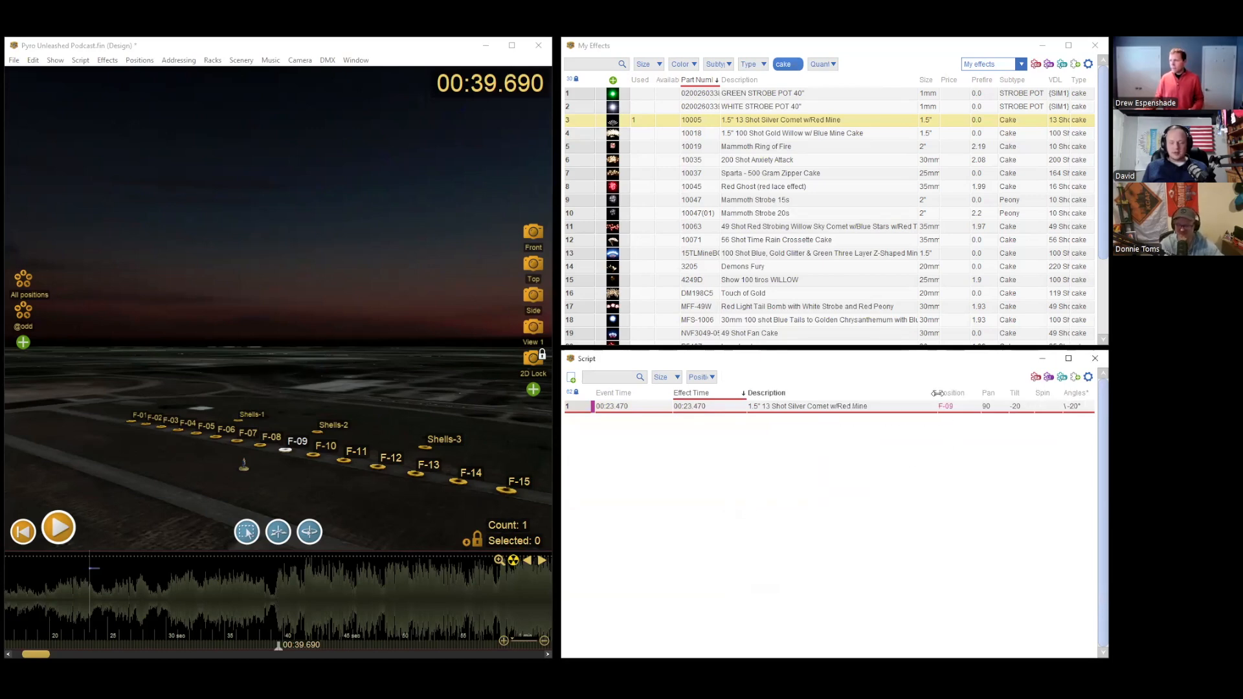
# Step: Widen the script's Pan, Tilt and Spin columns and keep the table sorted by Effect Time
pyautogui.moveTo(972, 396); pyautogui.dragTo(1002, 399)
pyautogui.click(1001, 399)
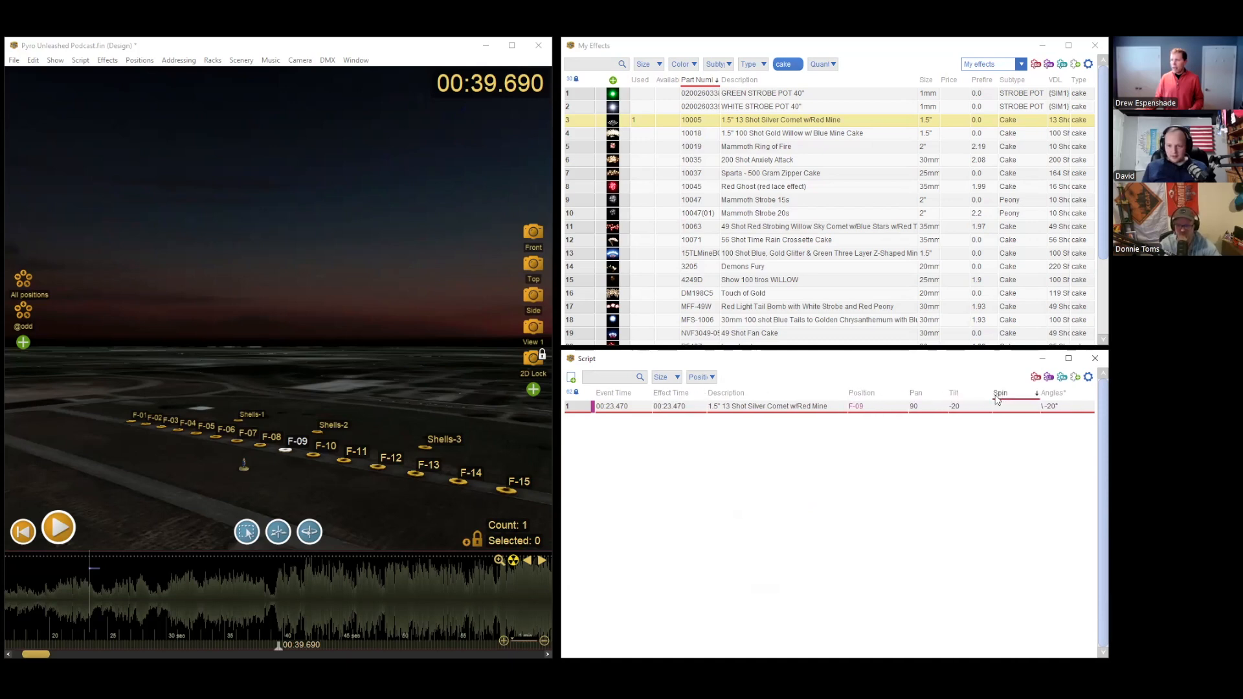
pyautogui.click(925, 406)
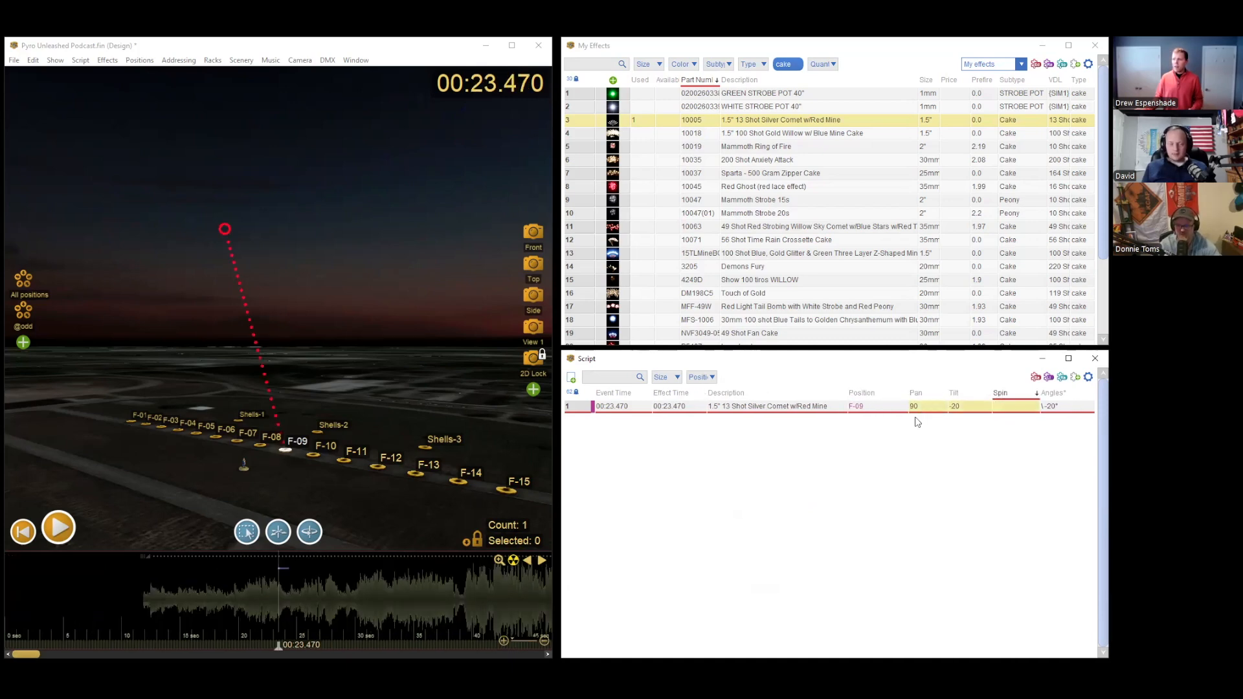
pyautogui.click(678, 393)
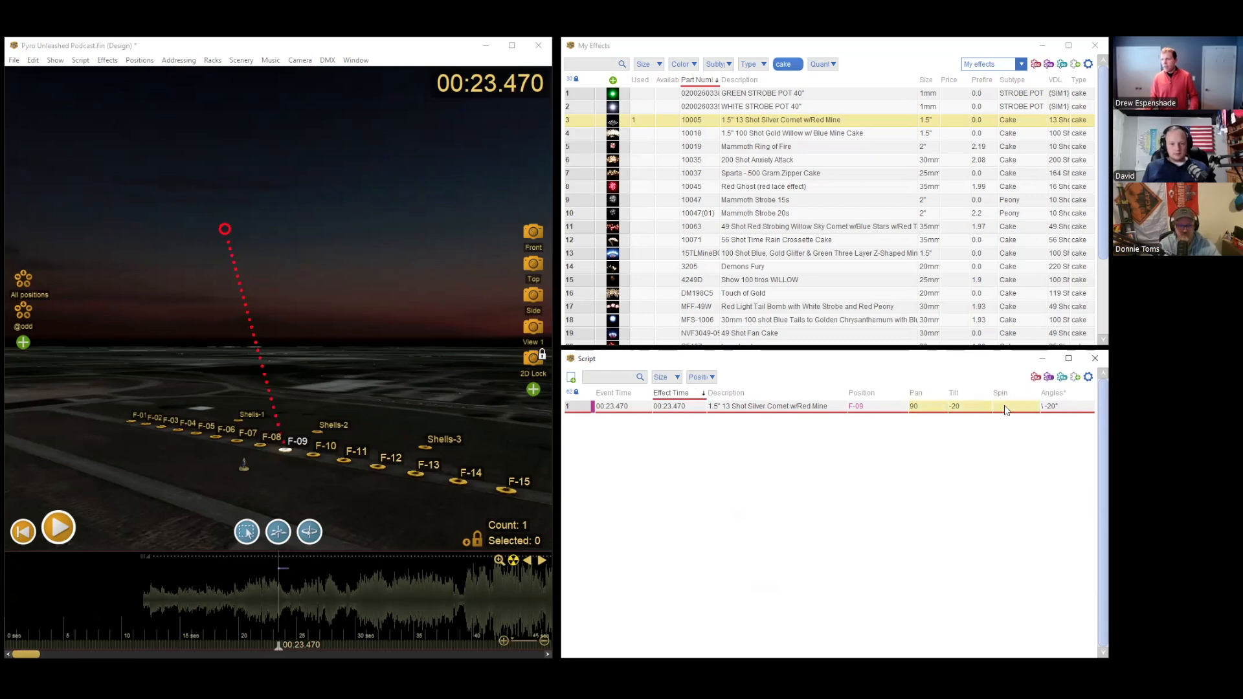
# Step: Move the playhead to 00:23.690 in the cake's opening shots and deselect the cake
pyautogui.click(275, 593)
pyautogui.click(275, 593)
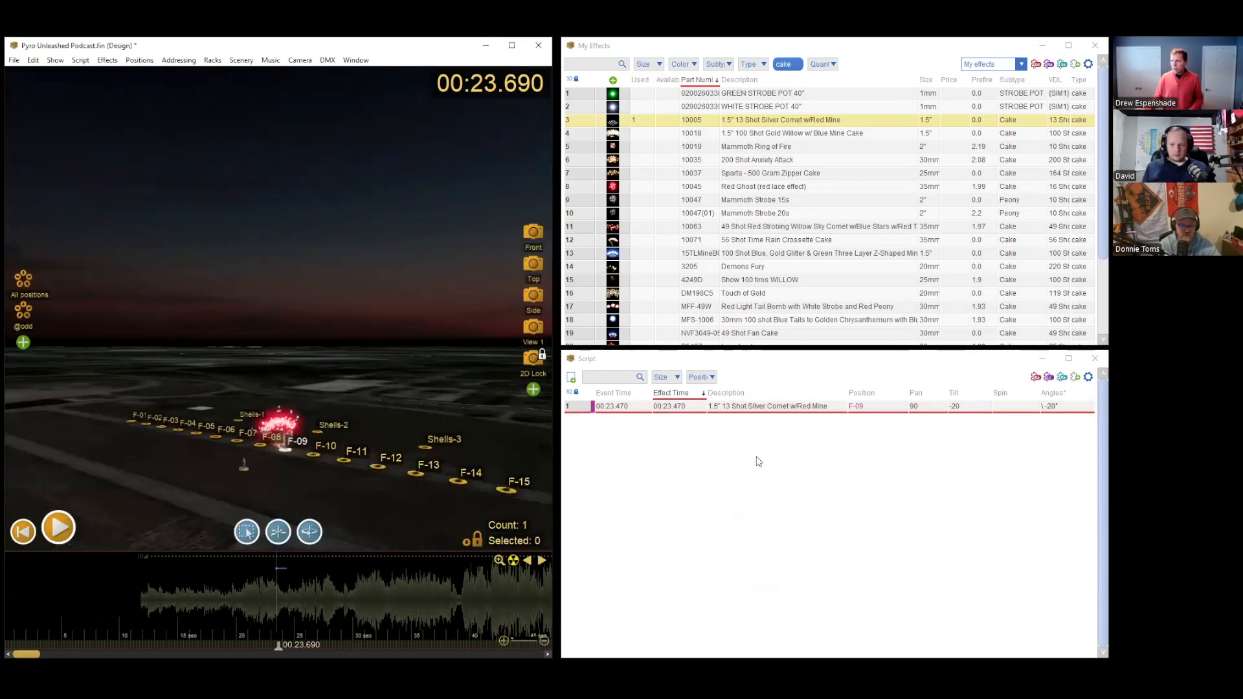
# Step: Clear the F-09 cake's pan and tilt angles and show the scene from the Front camera
pyautogui.click(930, 407)
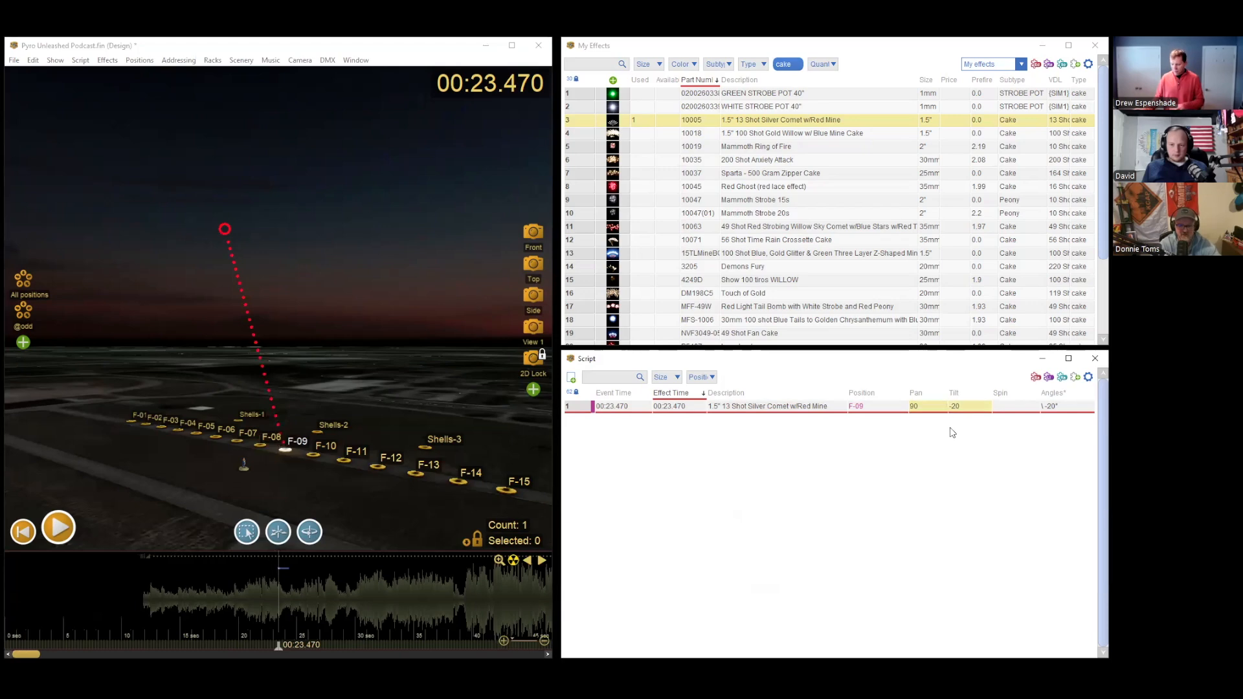
pyautogui.press('Delete')
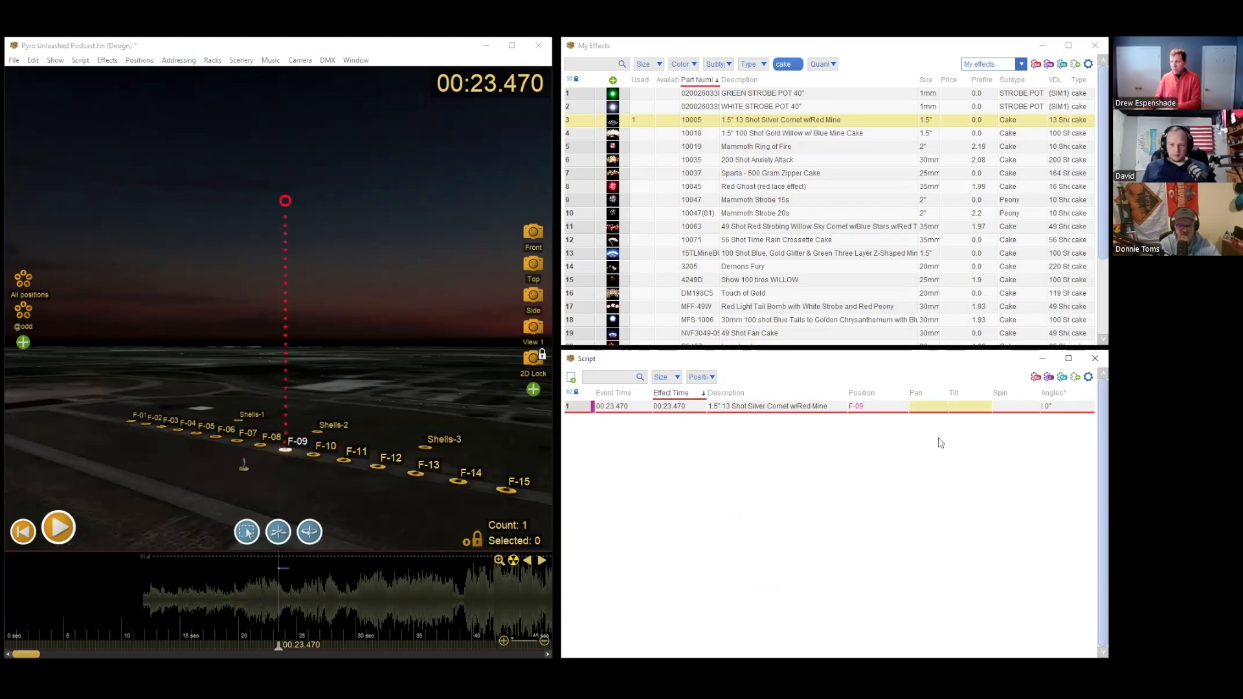
pyautogui.click(523, 235)
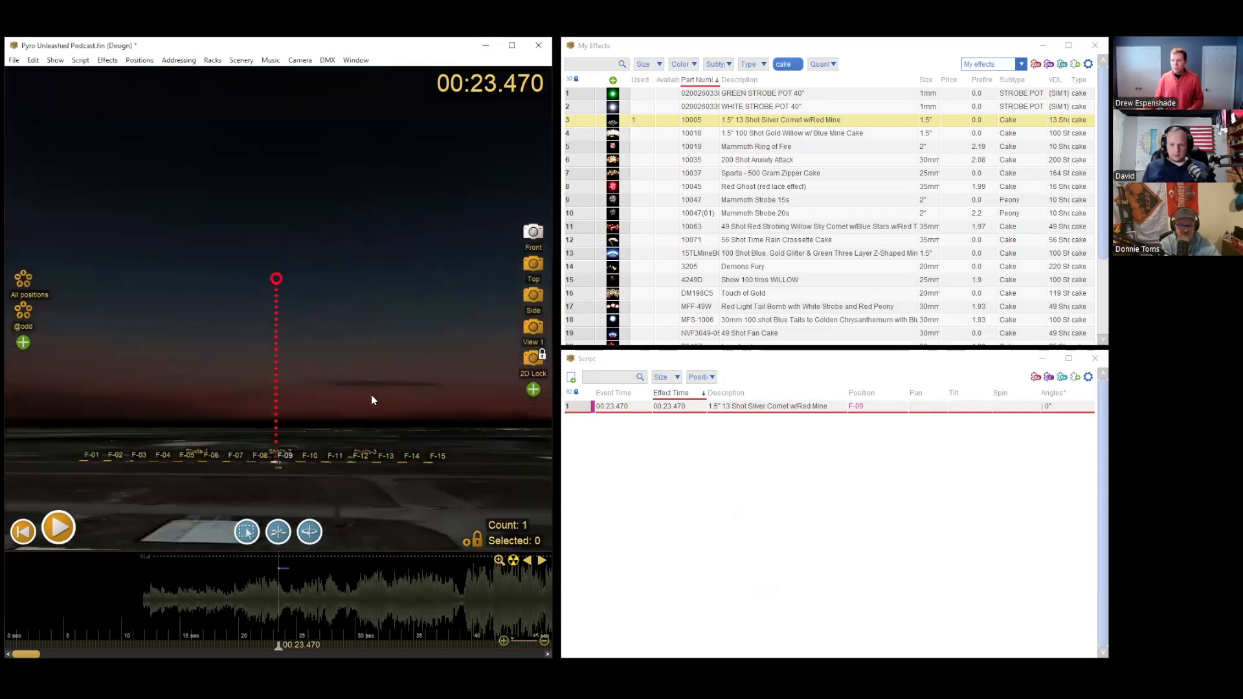
# Step: Scrub the playhead through the cake's opening shots and stop at 00:23.510
pyautogui.scroll(2, 273, 584)
pyautogui.click(281, 567)
pyautogui.click(285, 578)
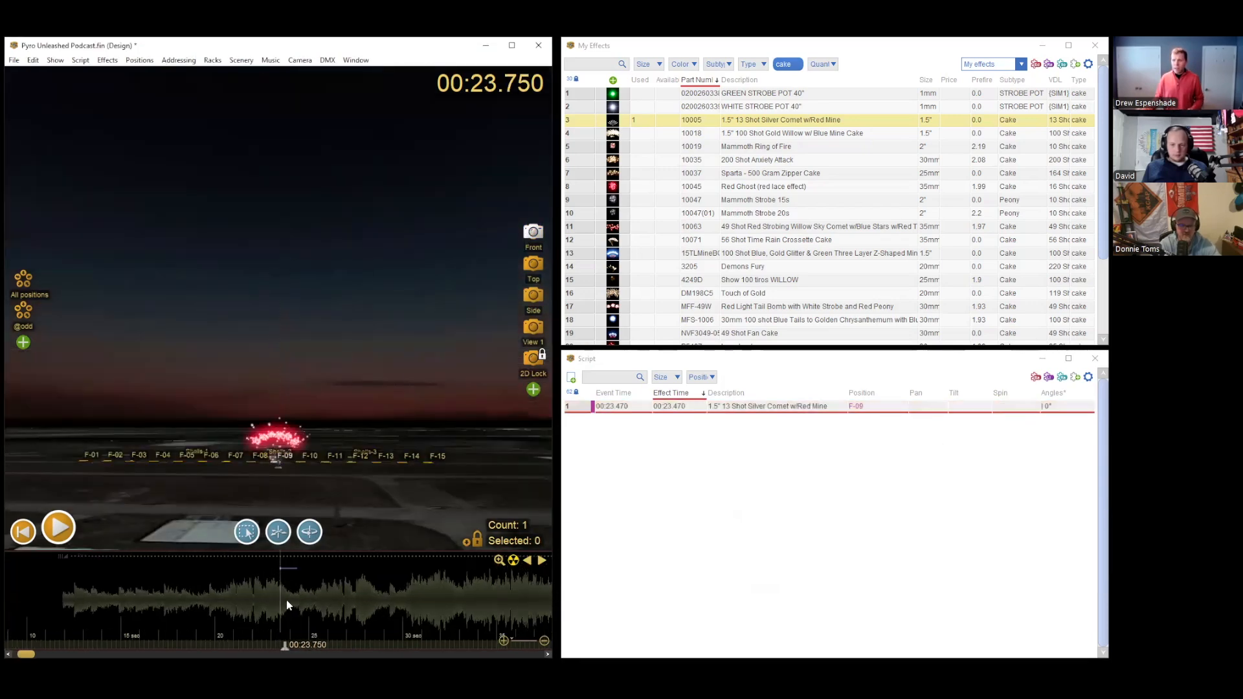
pyautogui.moveTo(285, 585); pyautogui.dragTo(283, 586)
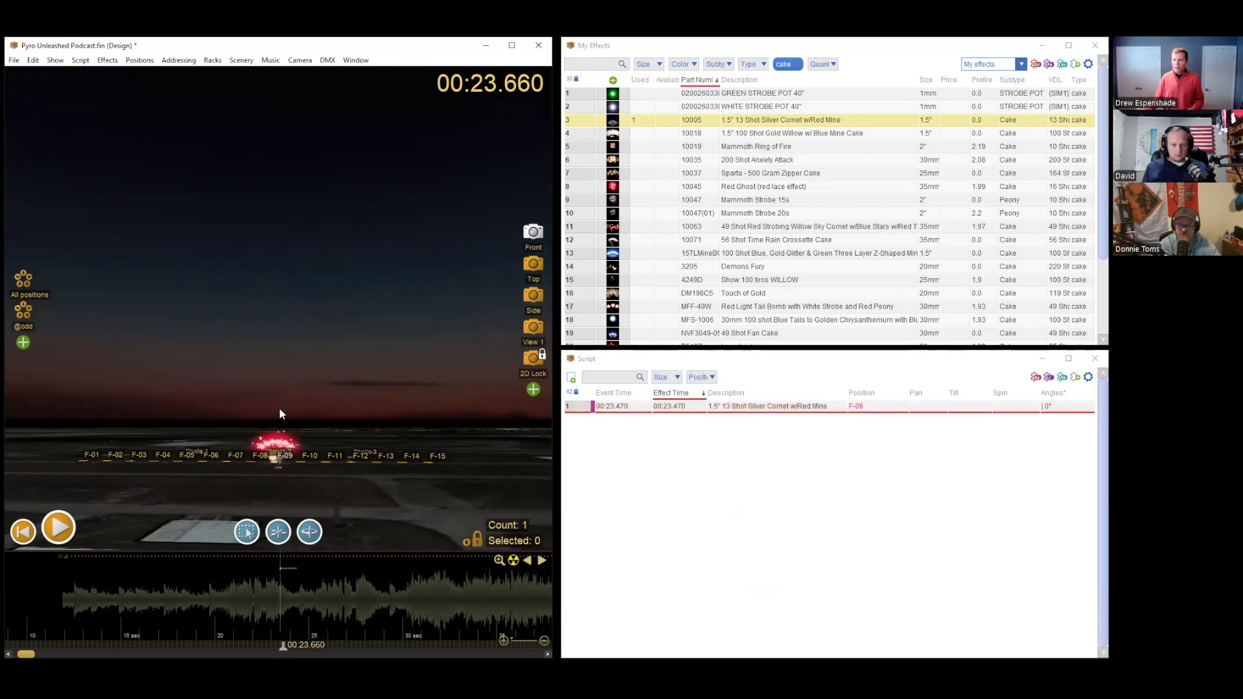
pyautogui.moveTo(283, 579); pyautogui.dragTo(279, 579)
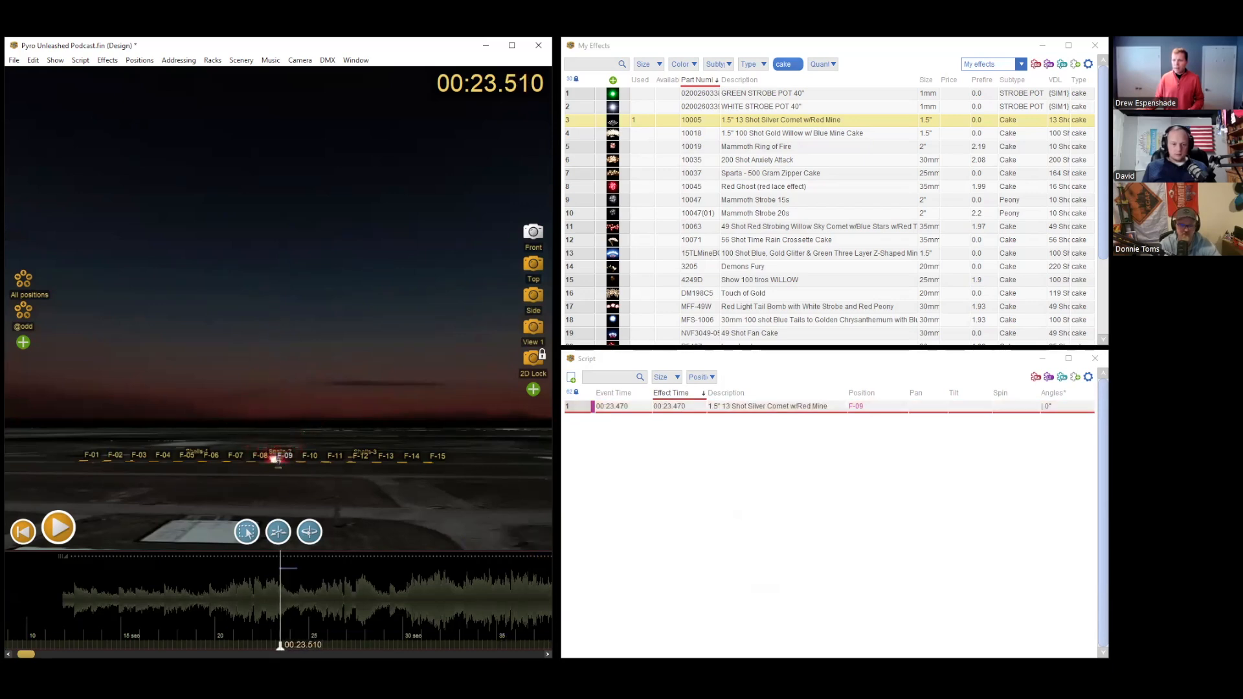
# Step: Select the F-09 cake and aim its trajectory in the scene to pan 90 and tilt -5
pyautogui.click(282, 561)
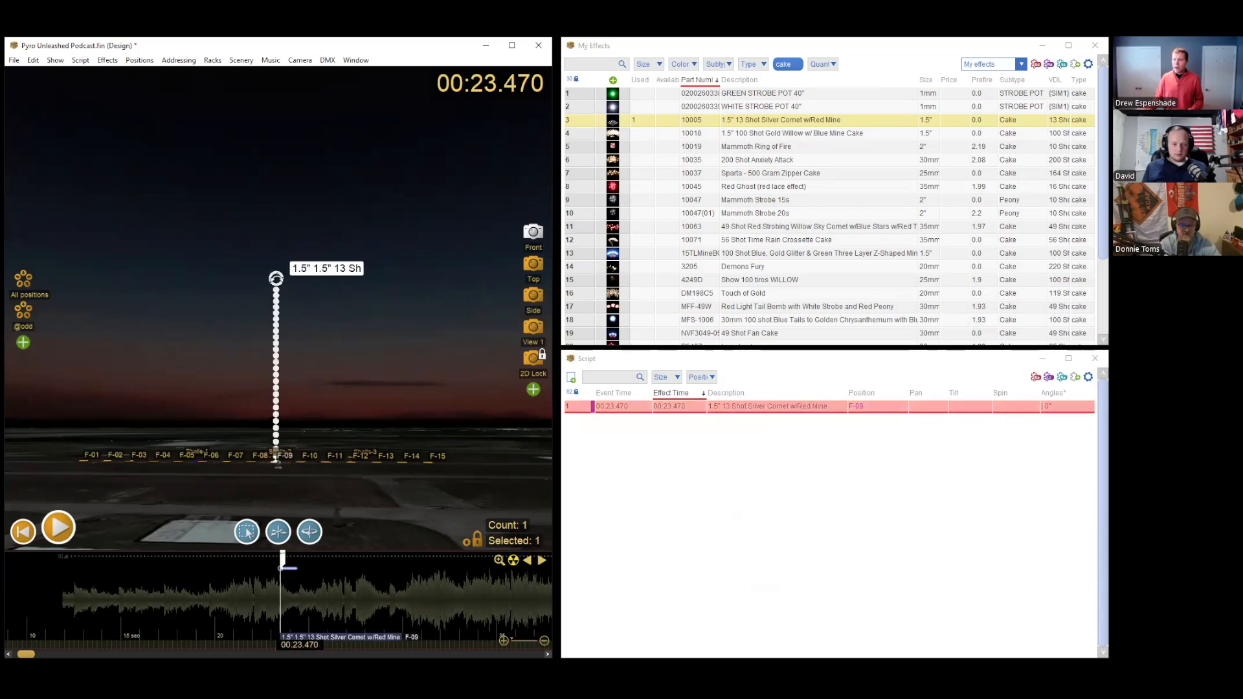
pyautogui.moveTo(276, 278); pyautogui.dragTo(261, 279)
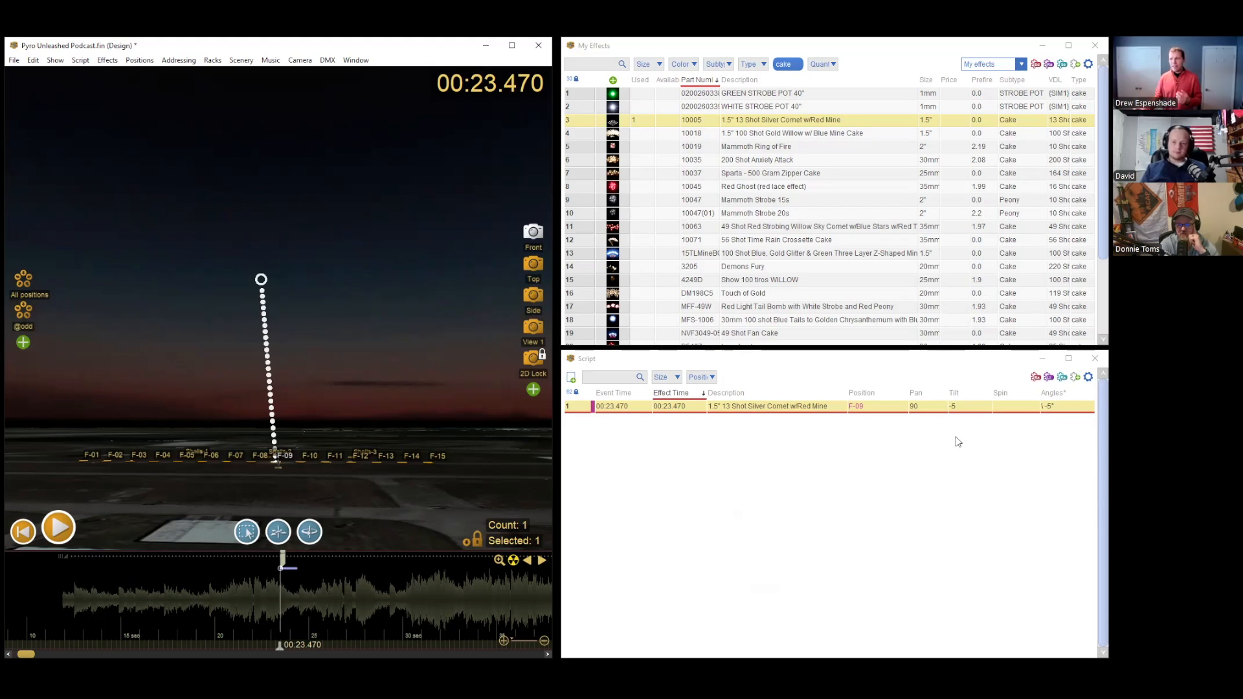
pyautogui.click(924, 408)
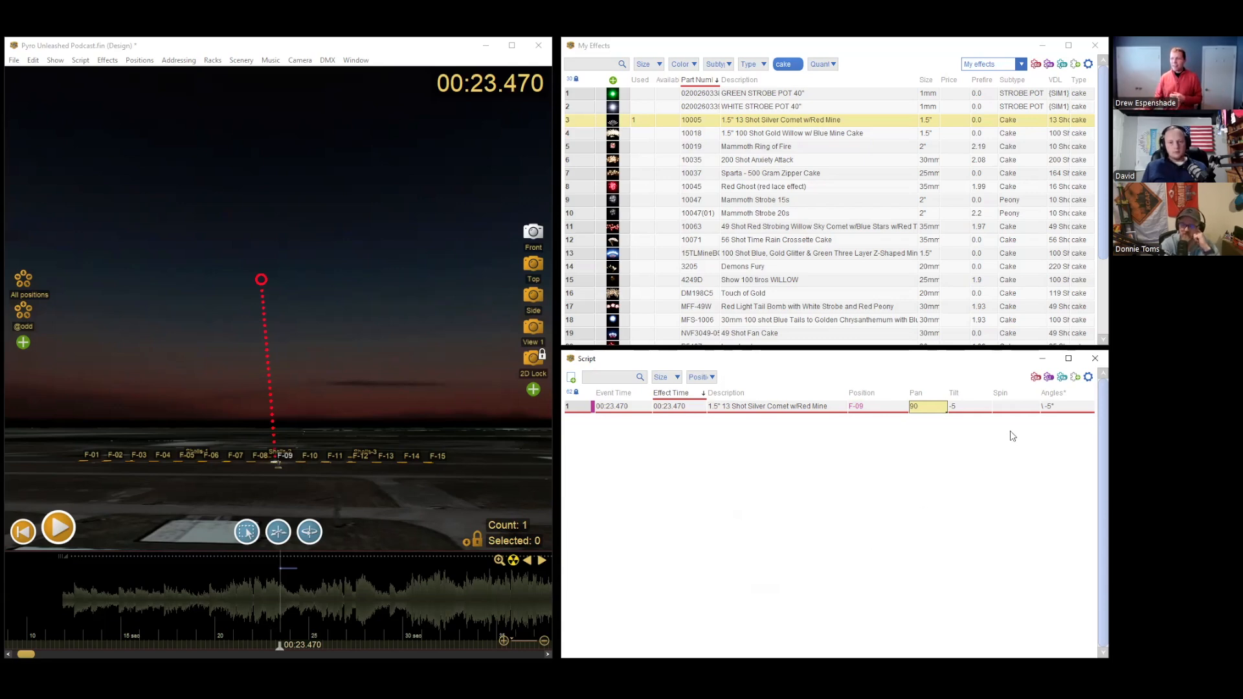
# Step: Set the cake's spin to -90 and play its opening shots
pyautogui.click(1023, 409)
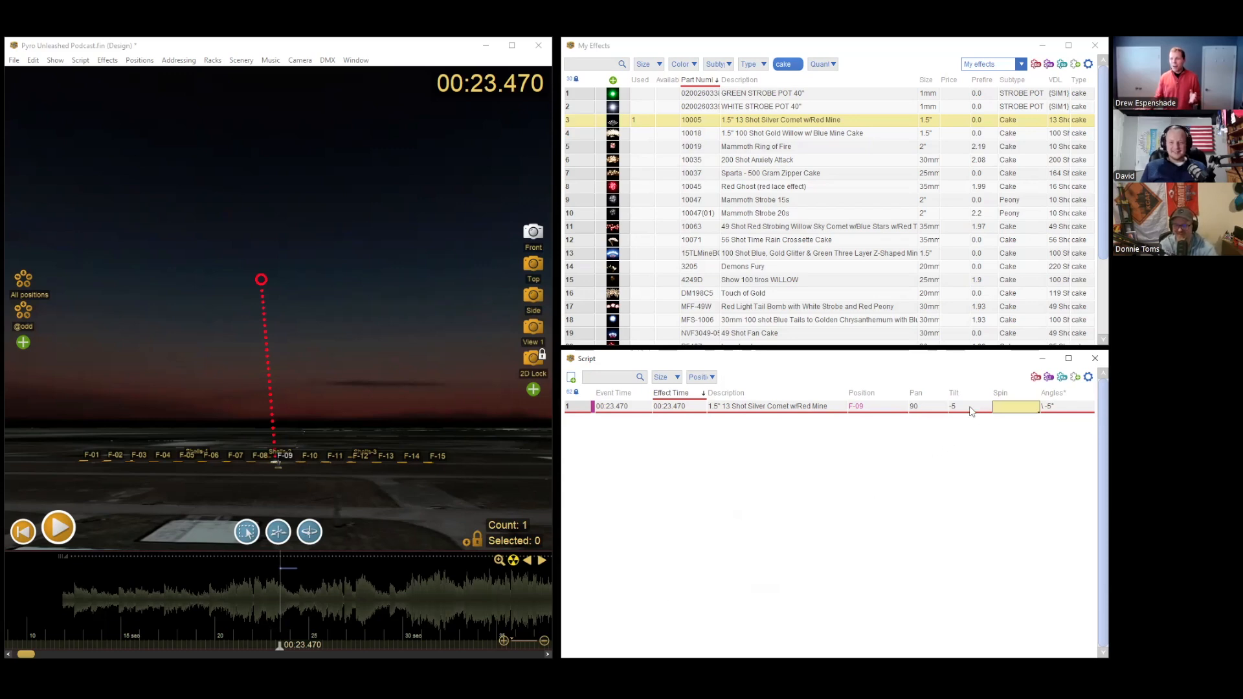
pyautogui.click(1012, 406)
pyautogui.write('-90')
pyautogui.press('Return')
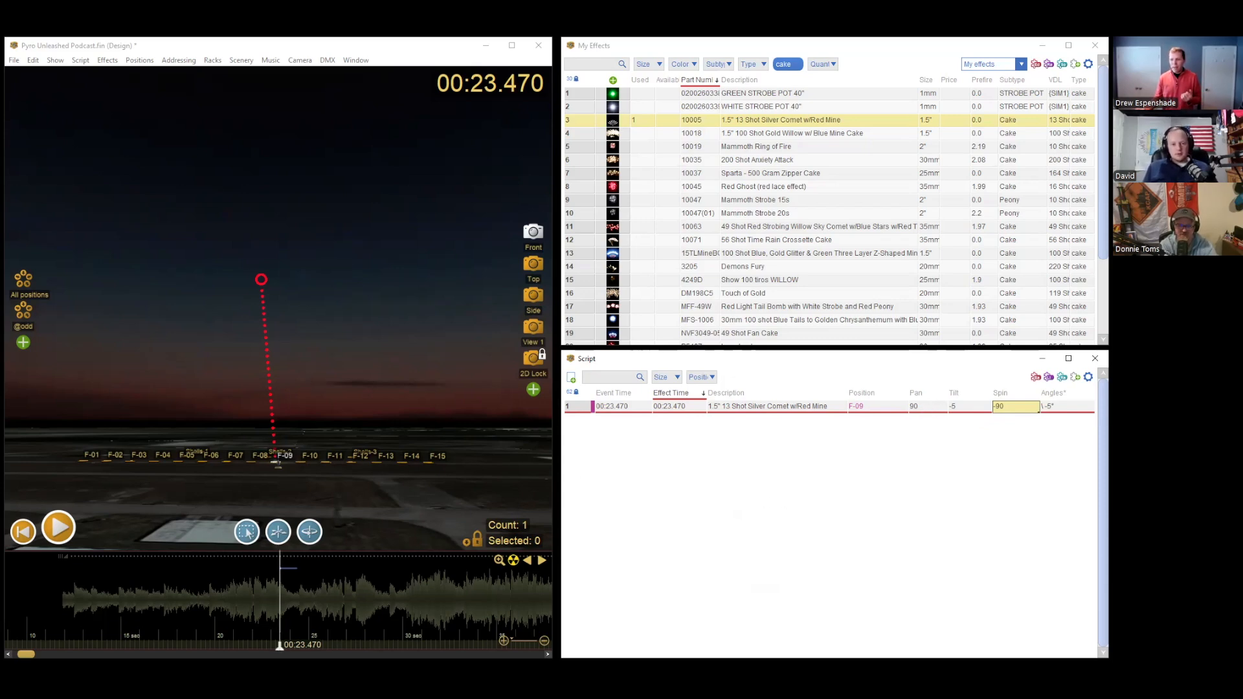
pyautogui.press('space')
pyautogui.press('space')
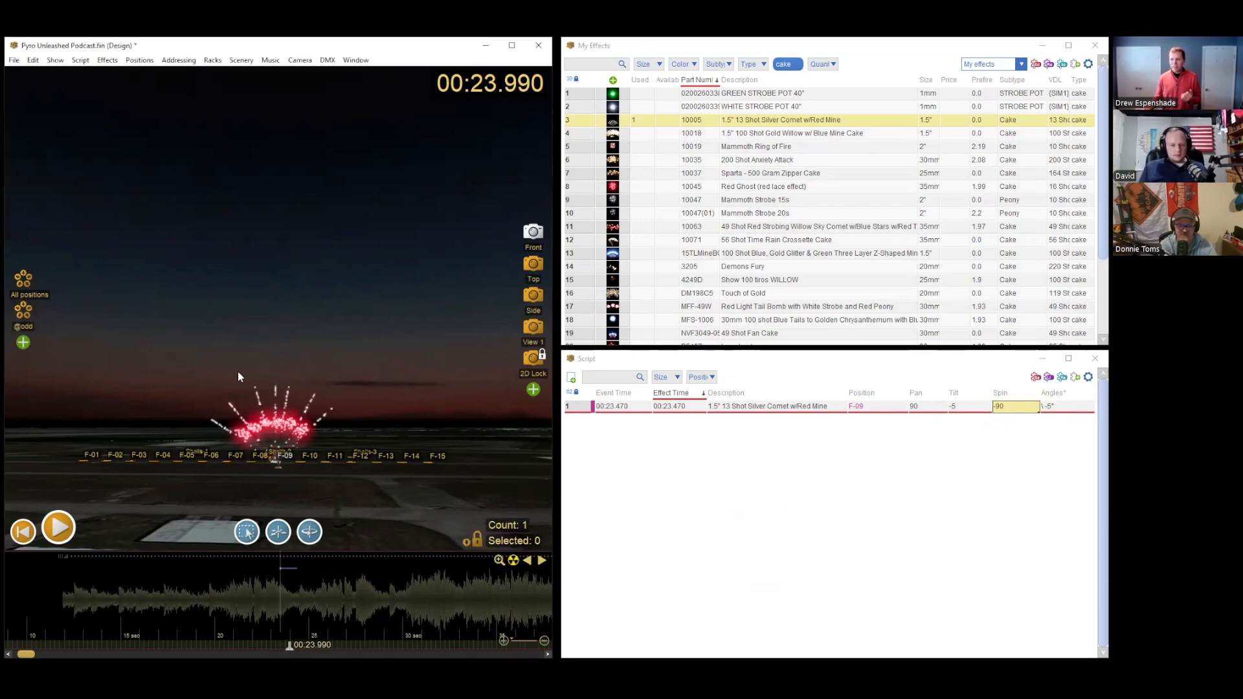
# Step: Set the cake's tilt to -20 and play its shots up to 00:24.090 for a closer look
pyautogui.click(972, 403)
pyautogui.write('-20')
pyautogui.press('Return')
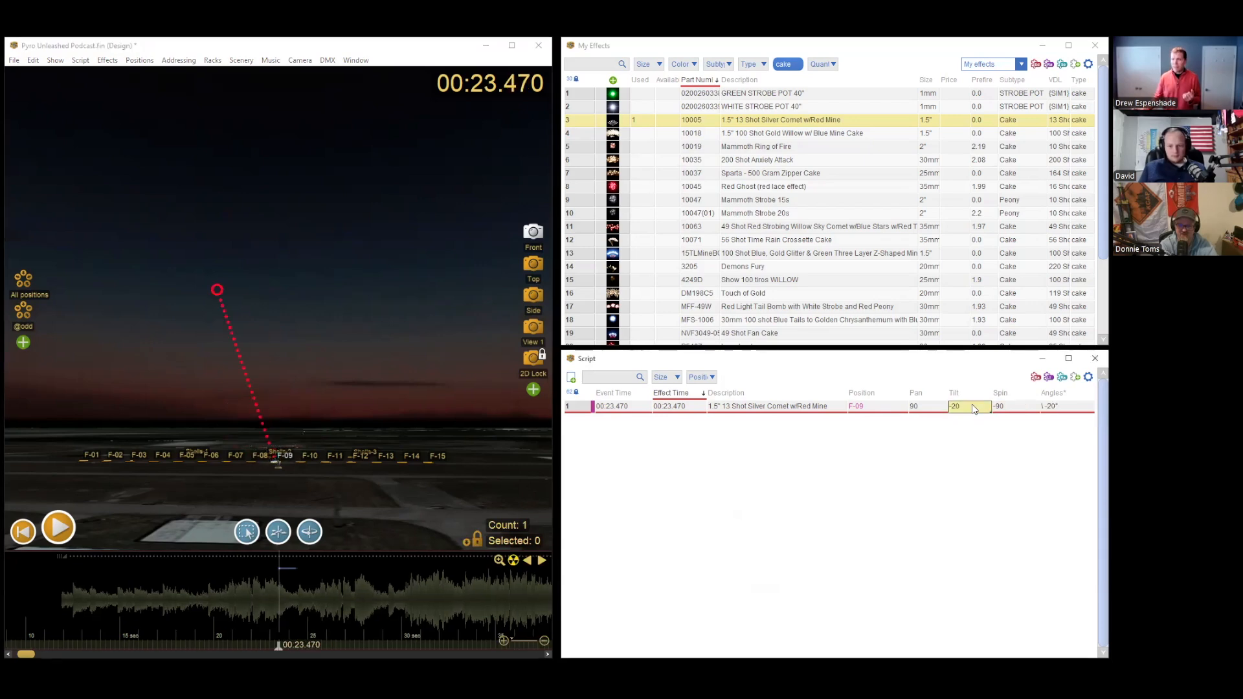
pyautogui.click(929, 407)
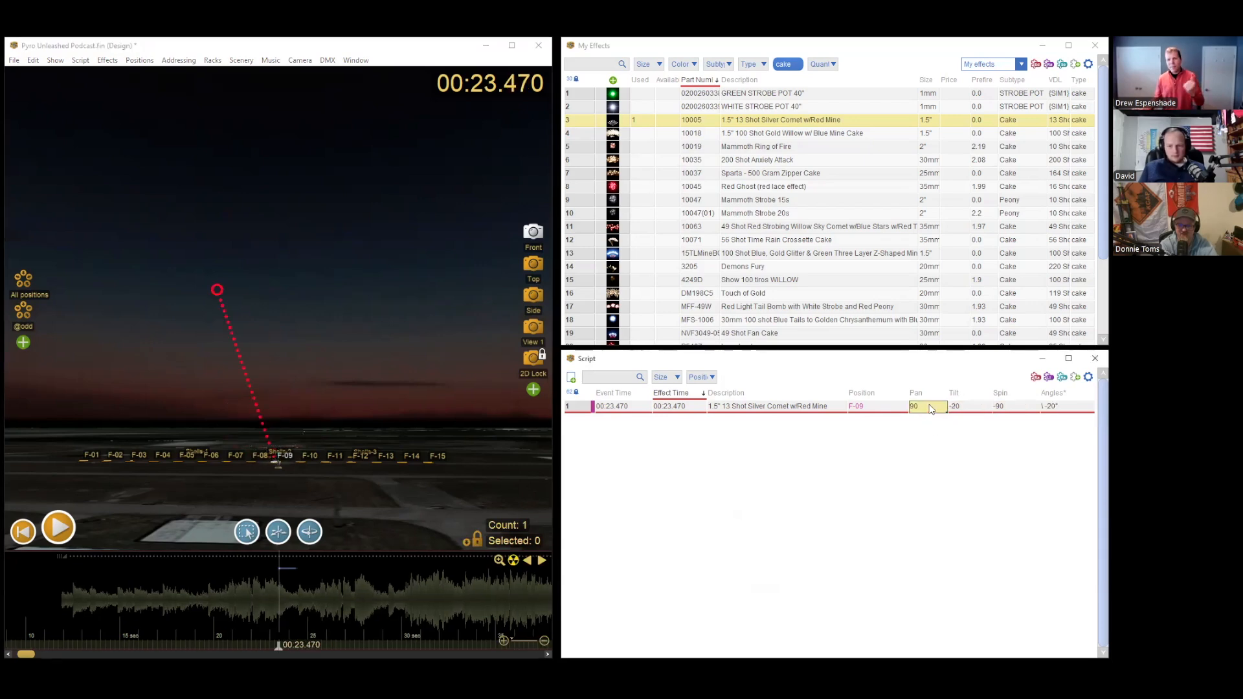
pyautogui.click(1016, 408)
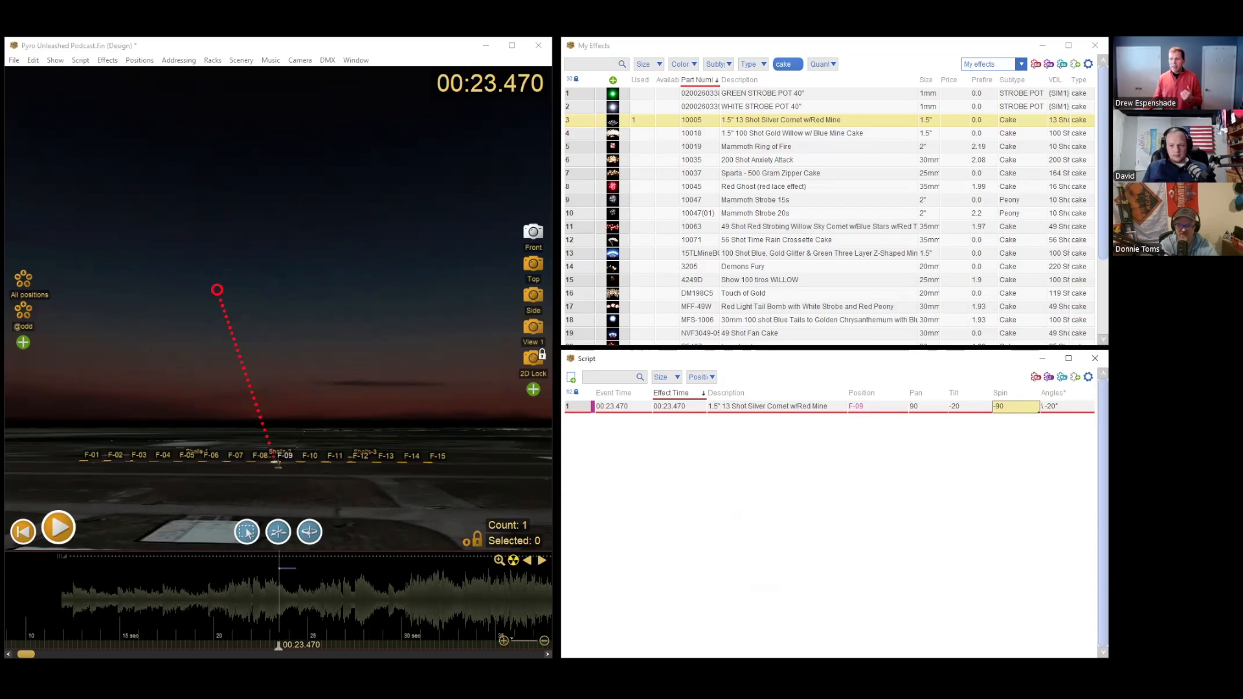
pyautogui.press('space')
pyautogui.press('space')
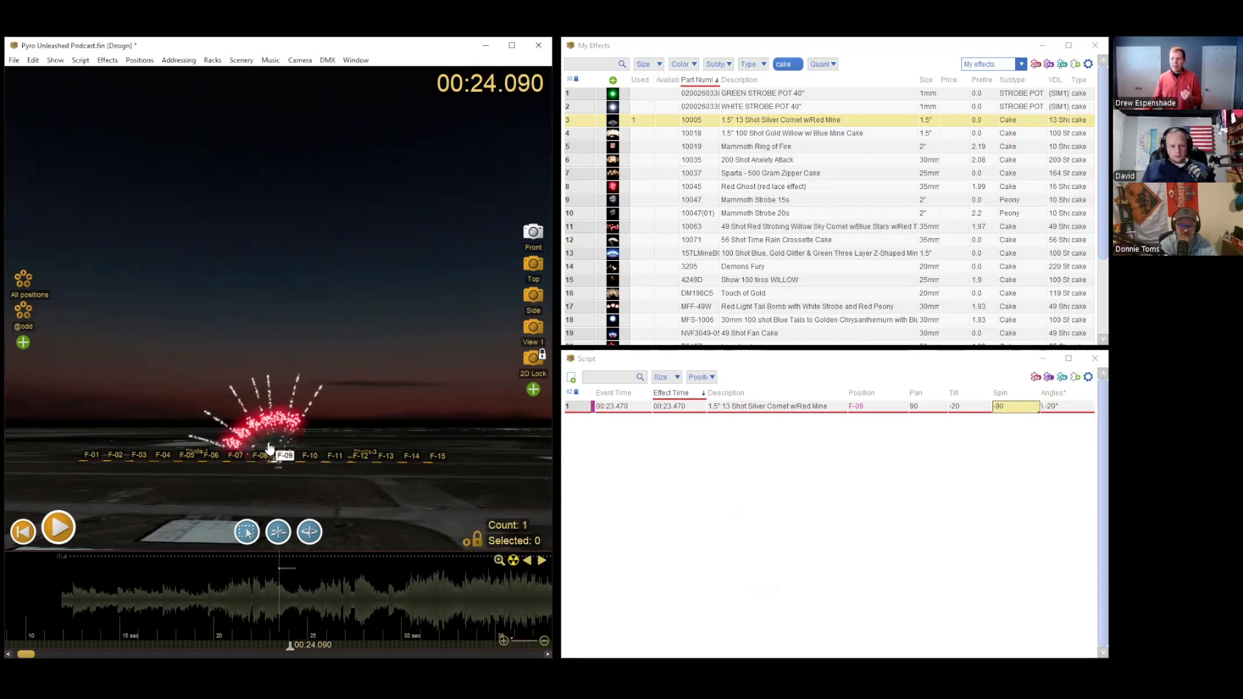
pyautogui.scroll(5, 266, 445)
pyautogui.scroll(-5, 266, 446)
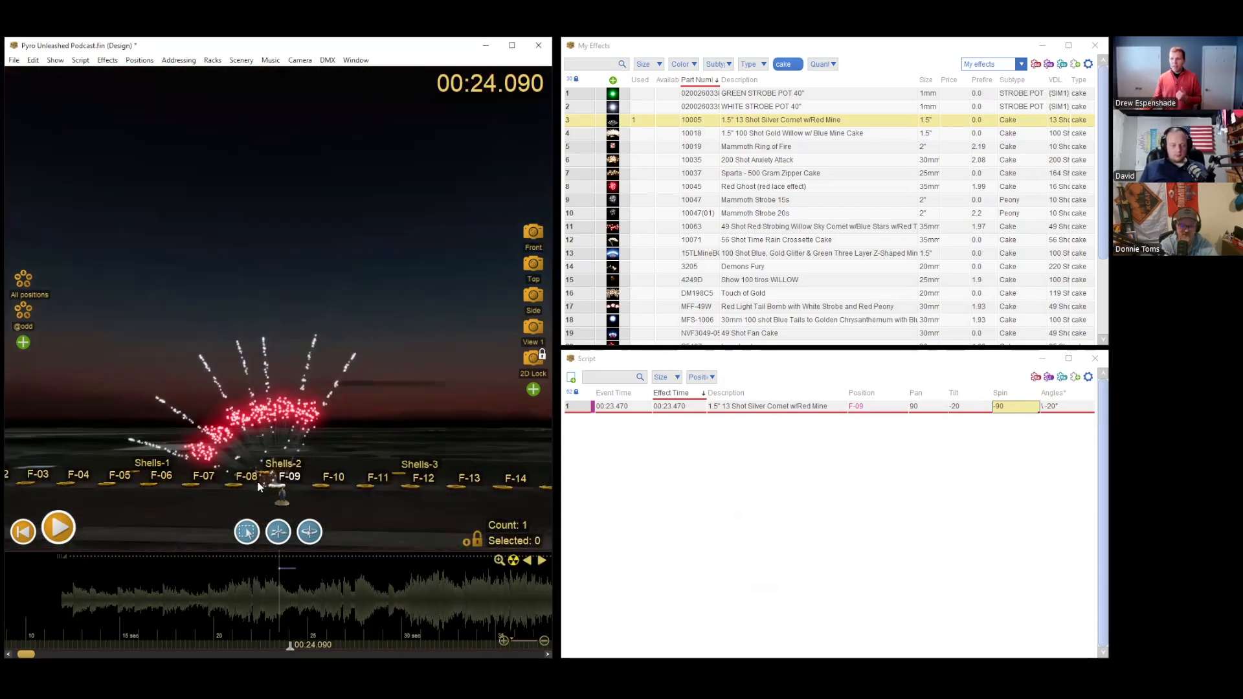
# Step: Re-aim the cake's trajectory in the scene to a tilt of 30 and move the playhead to 00:24.030
pyautogui.click(278, 569)
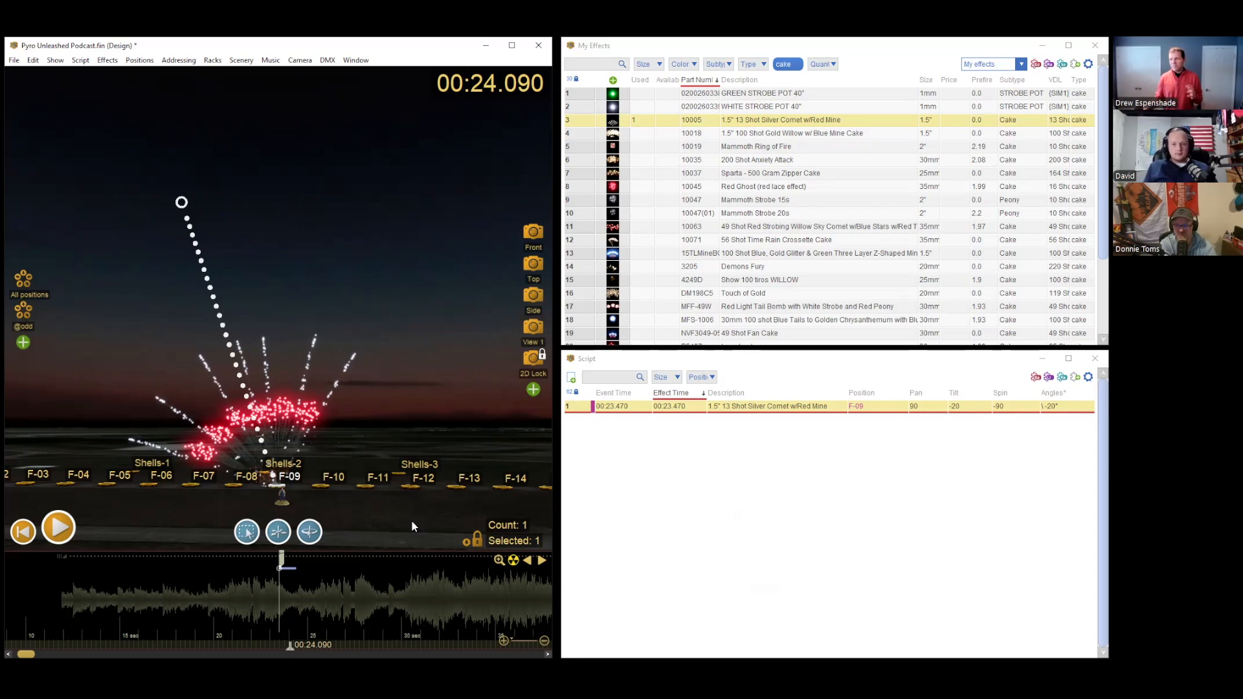
pyautogui.click(1013, 407)
pyautogui.click(923, 408)
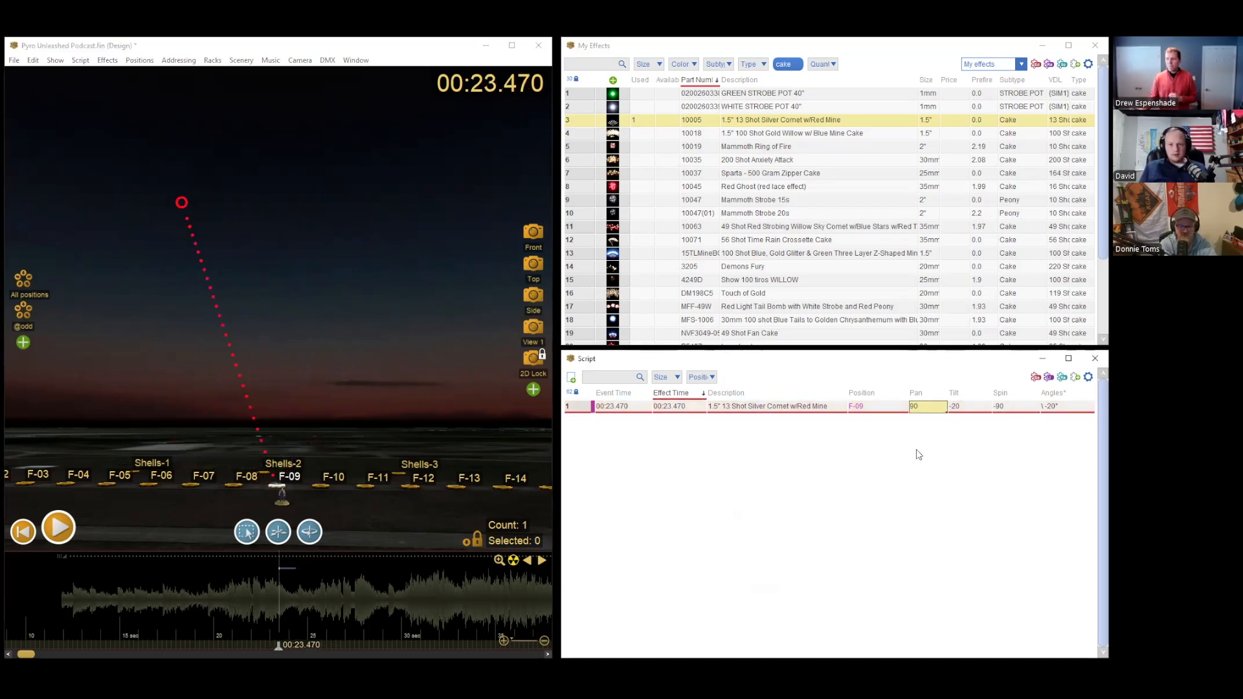
pyautogui.moveTo(180, 203); pyautogui.dragTo(408, 297)
pyautogui.moveTo(279, 646); pyautogui.dragTo(289, 646)
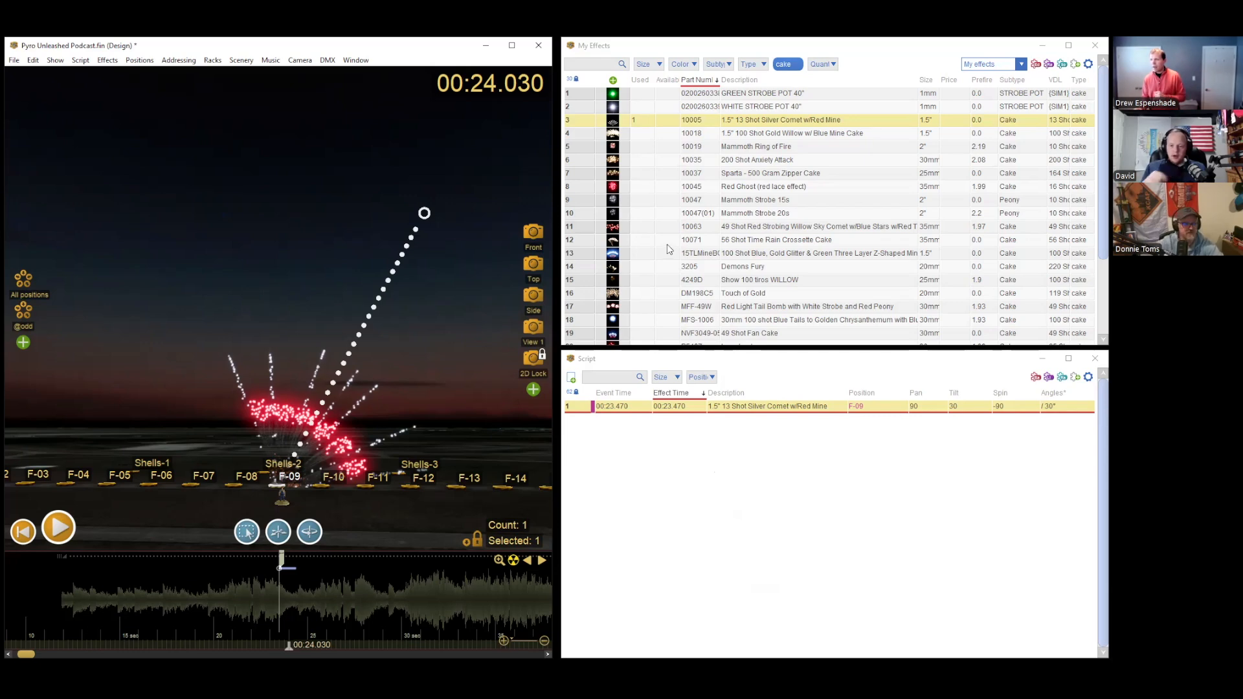
# Step: Open the Supplier Catalogs Settings web page and subscribe to the Dominator 1.4G Pro catalog
pyautogui.scroll(-3, 673, 240)
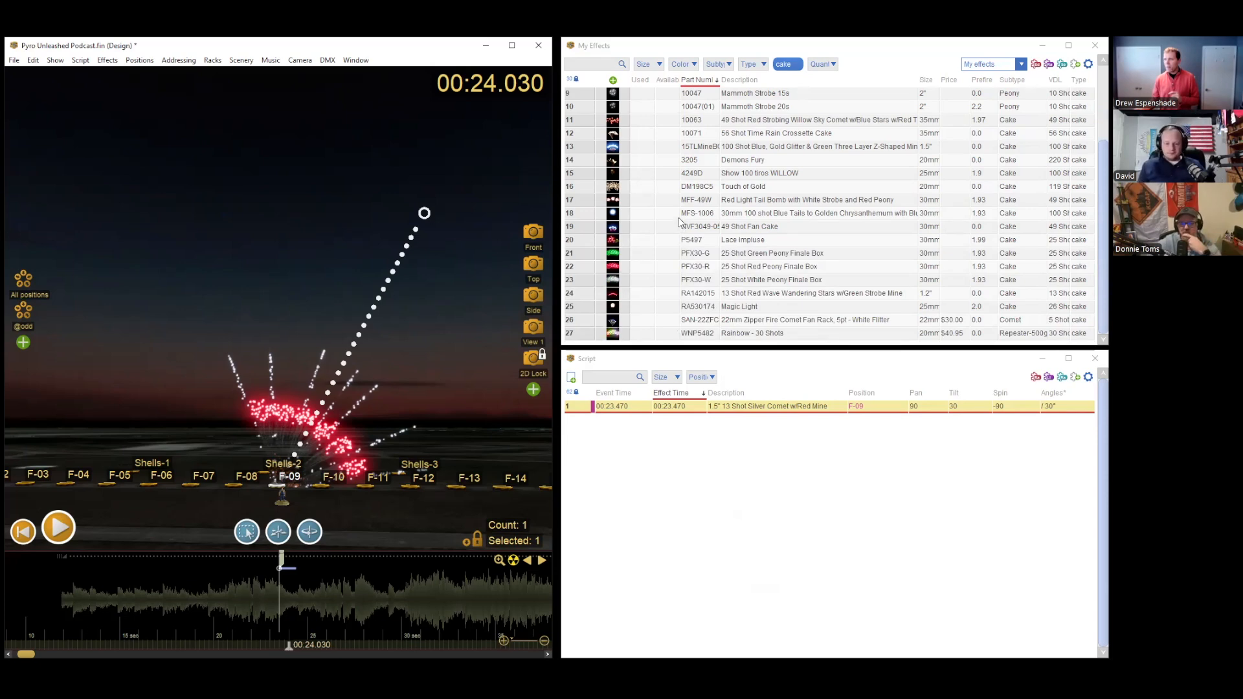
pyautogui.scroll(3, 680, 222)
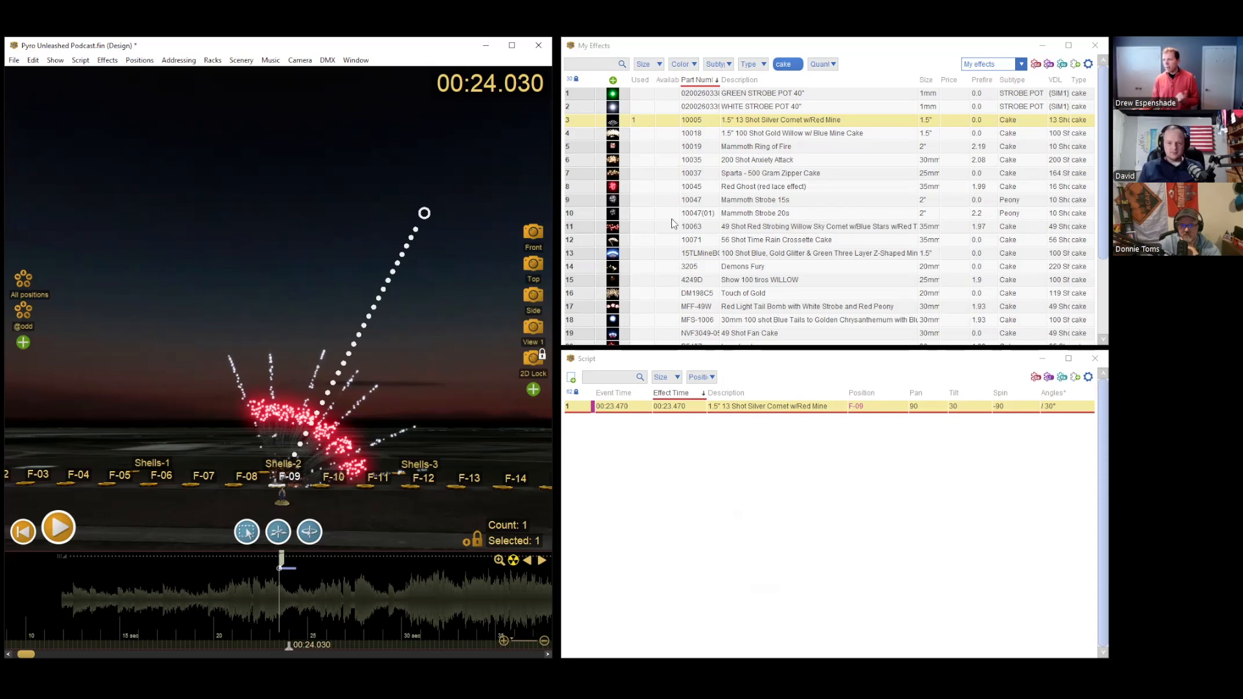
pyautogui.click(14, 59)
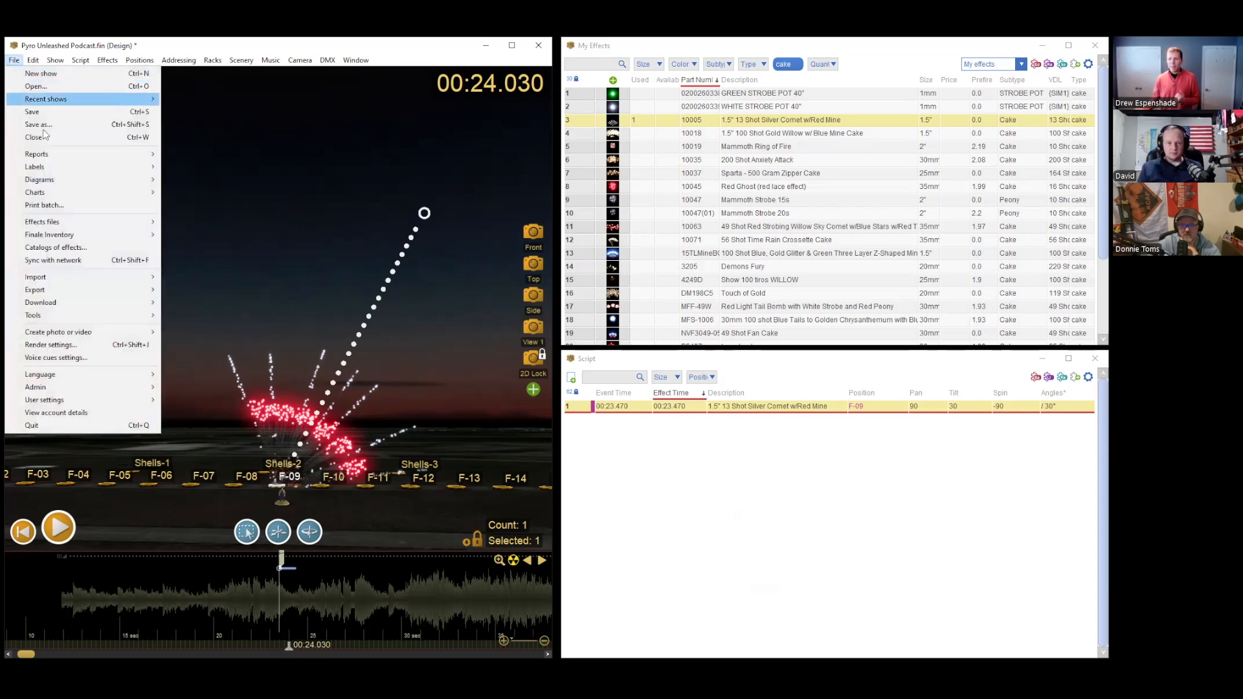
pyautogui.click(117, 259)
pyautogui.click(650, 462)
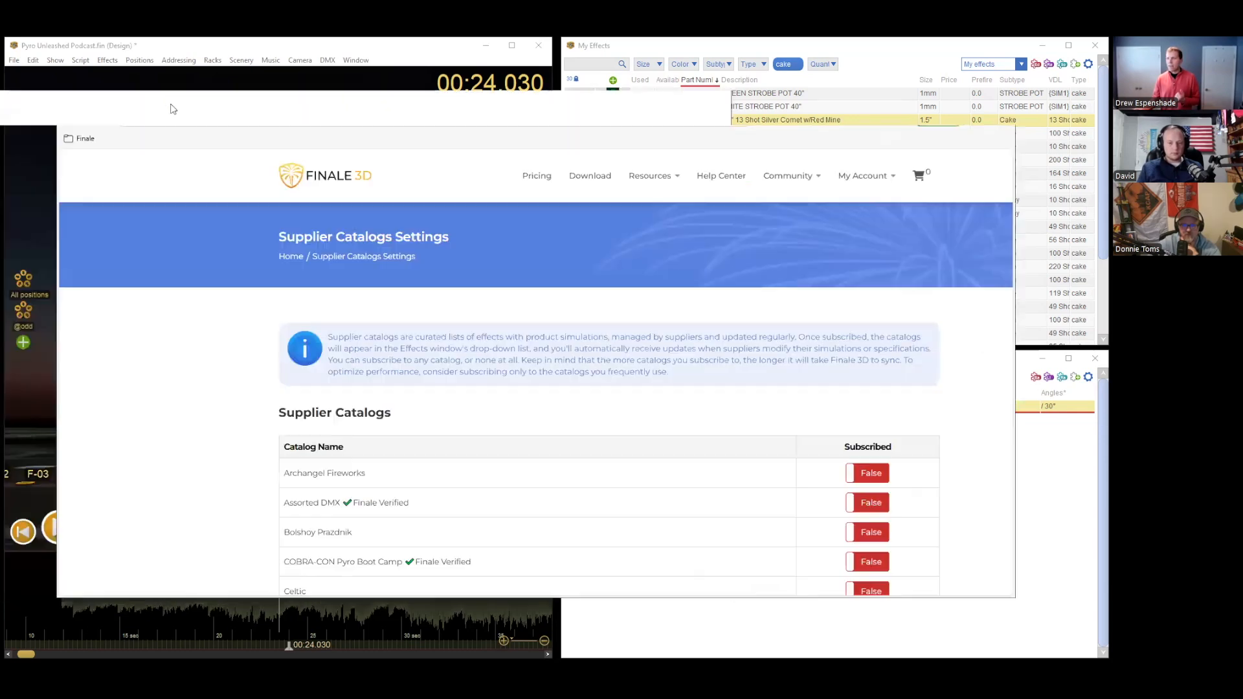
pyautogui.scroll(-8, 453, 399)
pyautogui.scroll(-10, 454, 397)
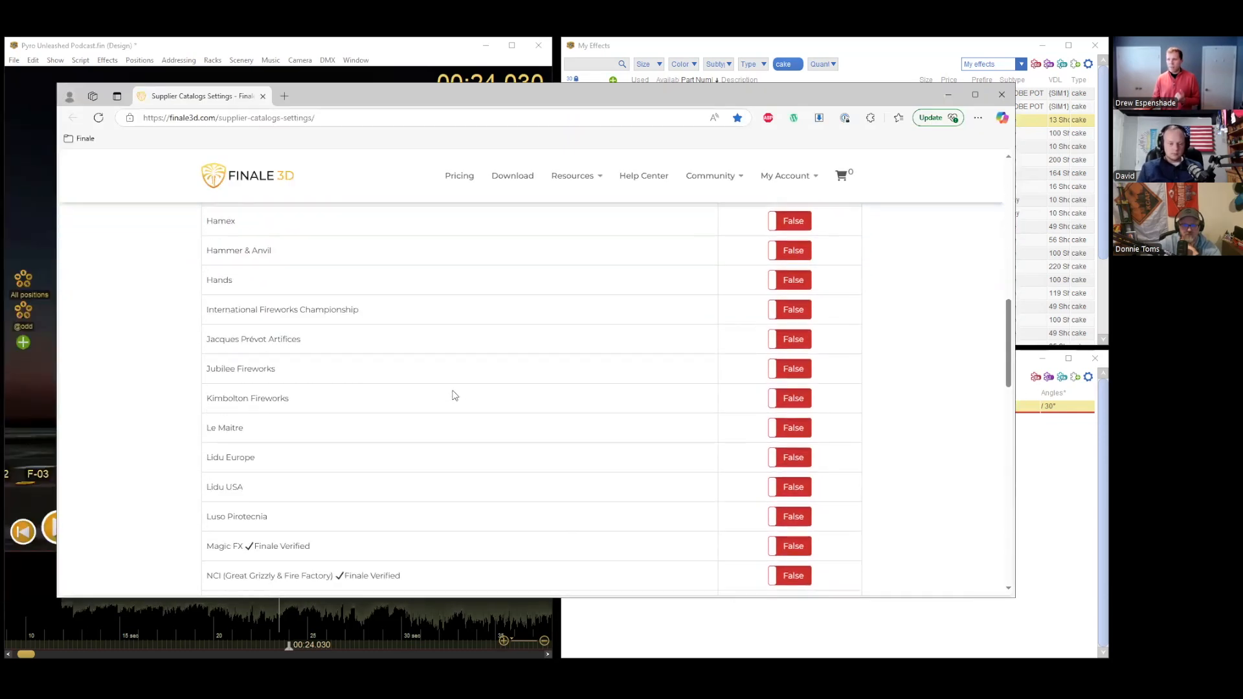
pyautogui.scroll(10, 440, 431)
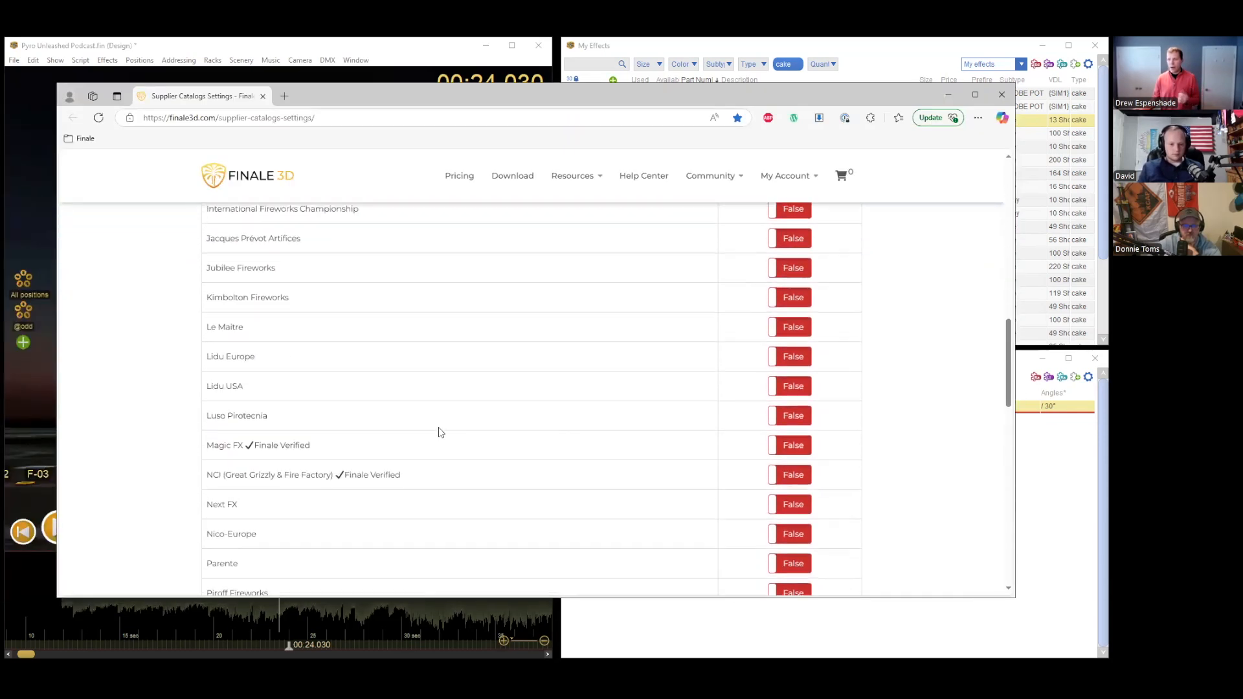
pyautogui.scroll(1, 427, 407)
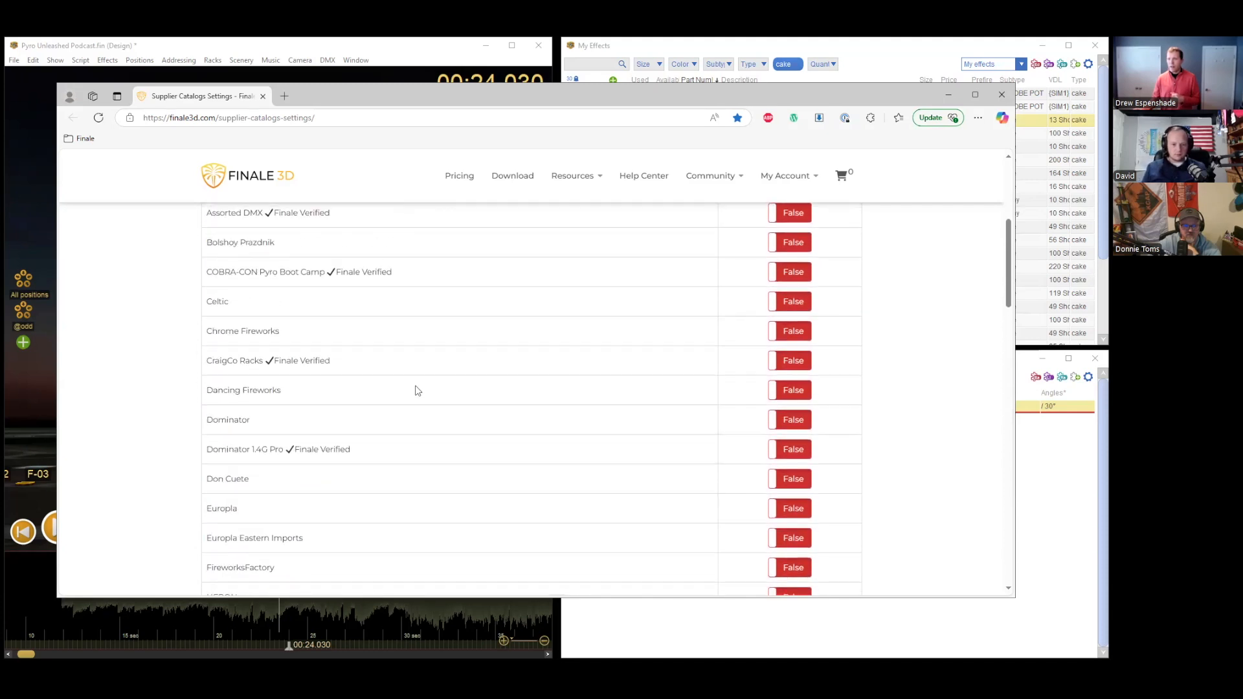
pyautogui.click(783, 449)
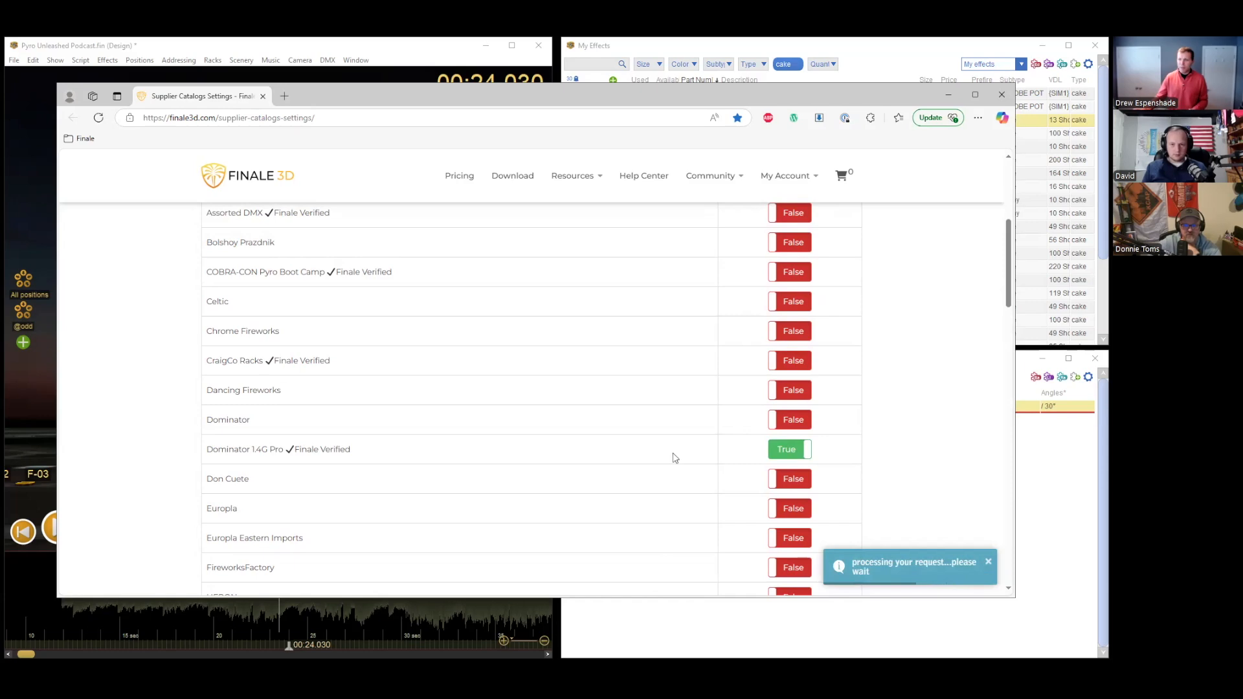
# Step: Return to Finale 3D from the browser and sync the effects with the network, showing the sync details
pyautogui.click(948, 94)
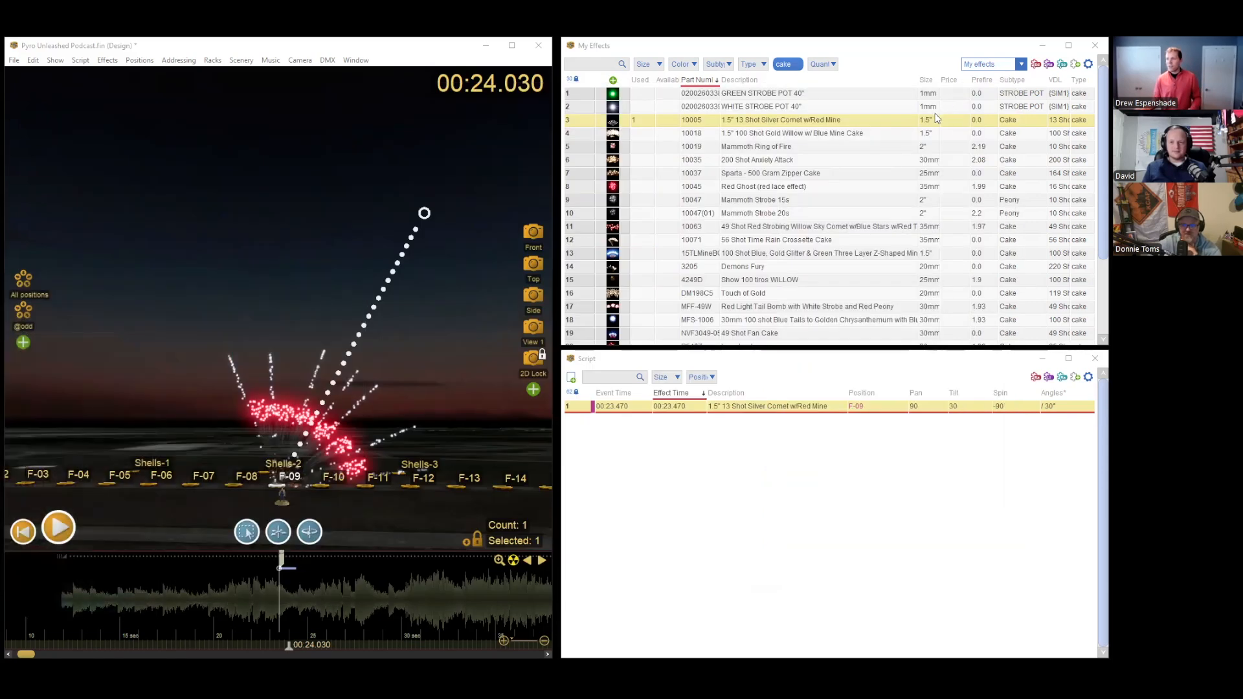
pyautogui.click(980, 65)
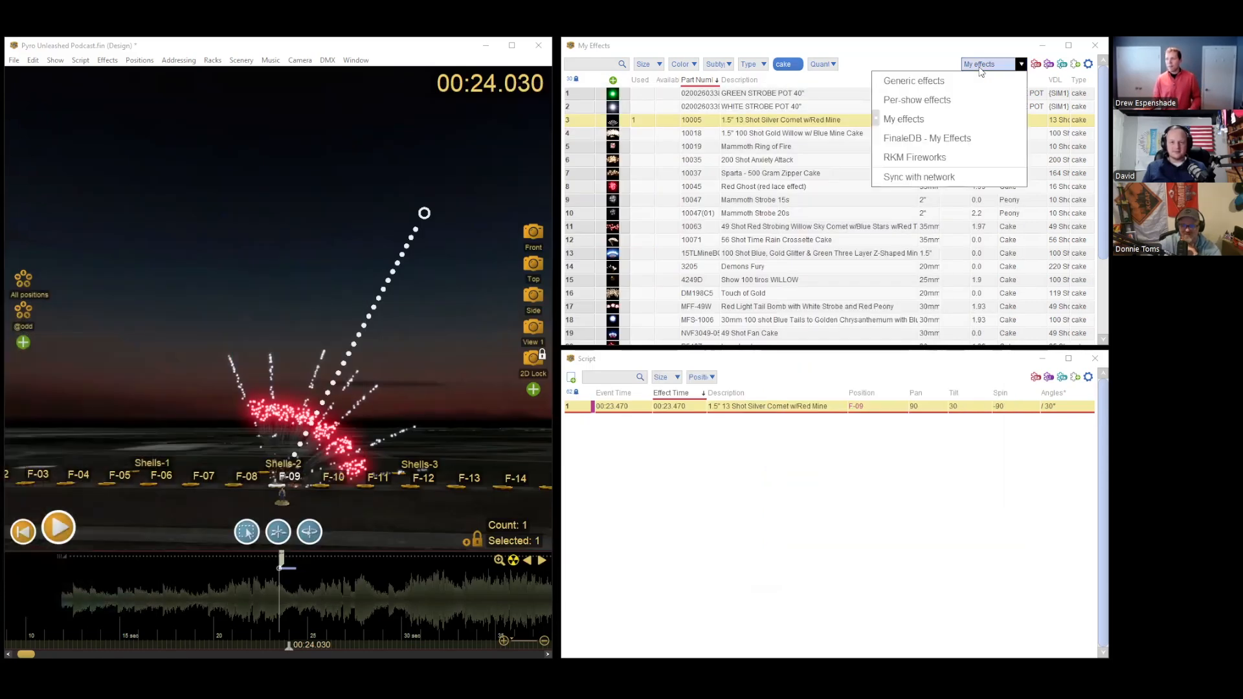
pyautogui.click(930, 177)
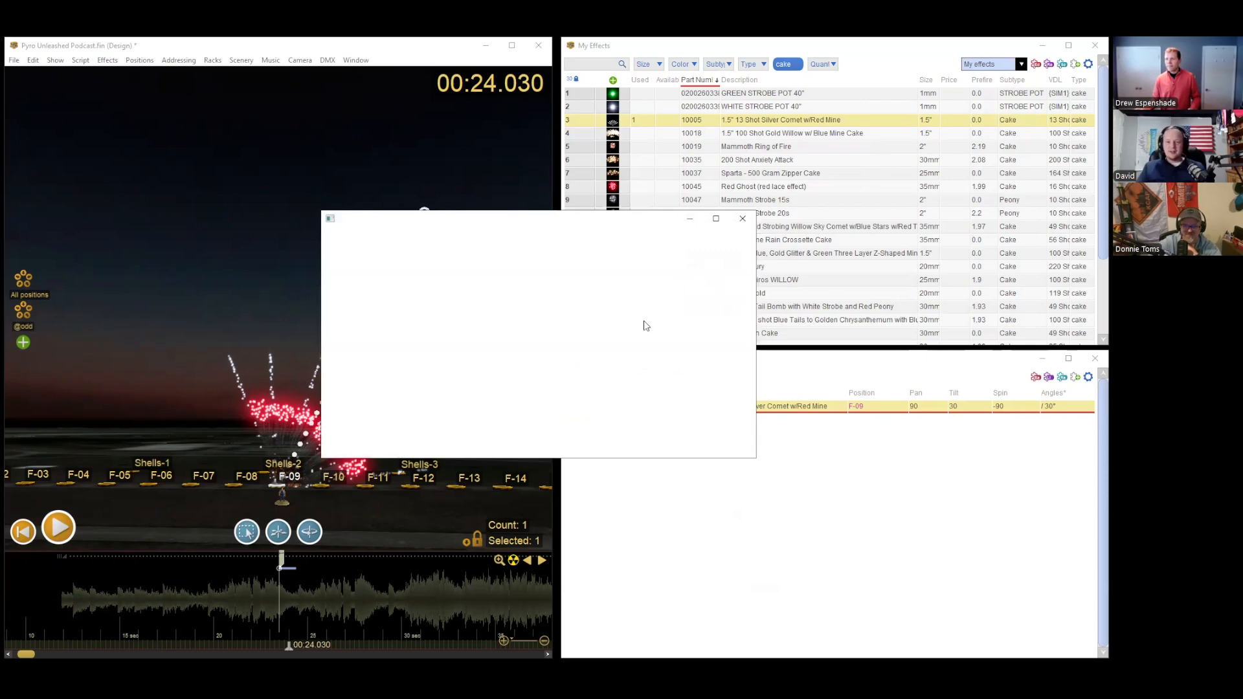
pyautogui.click(720, 253)
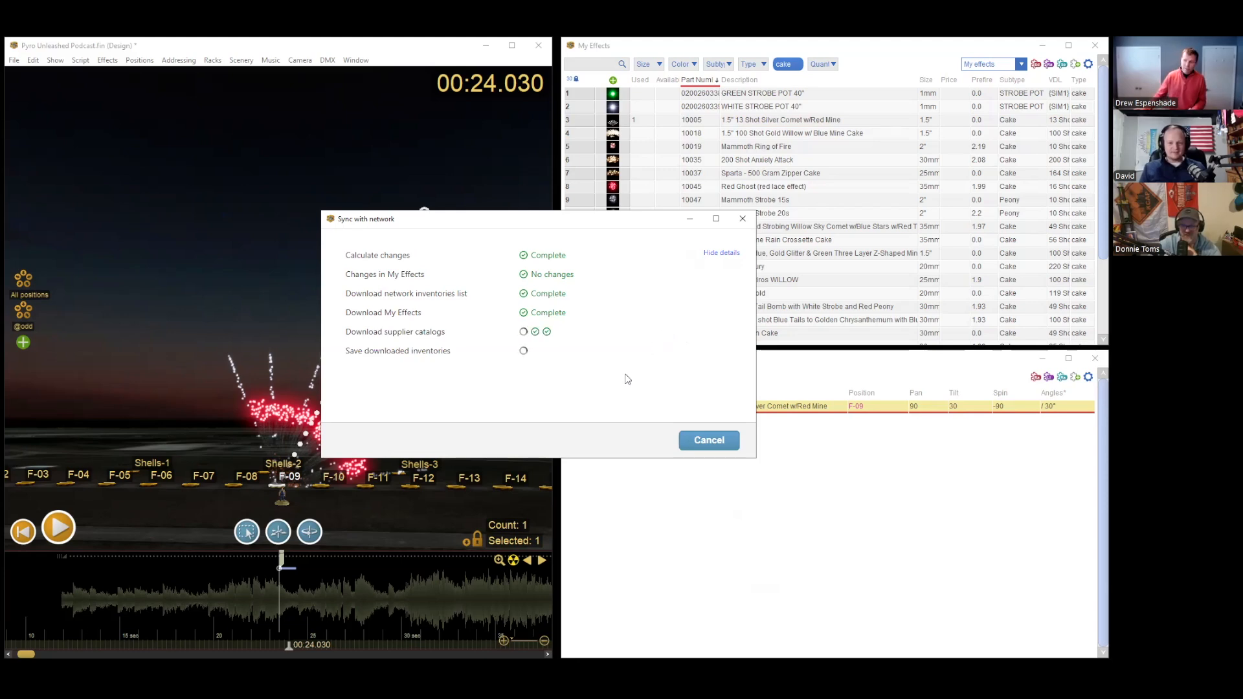
pyautogui.click(702, 440)
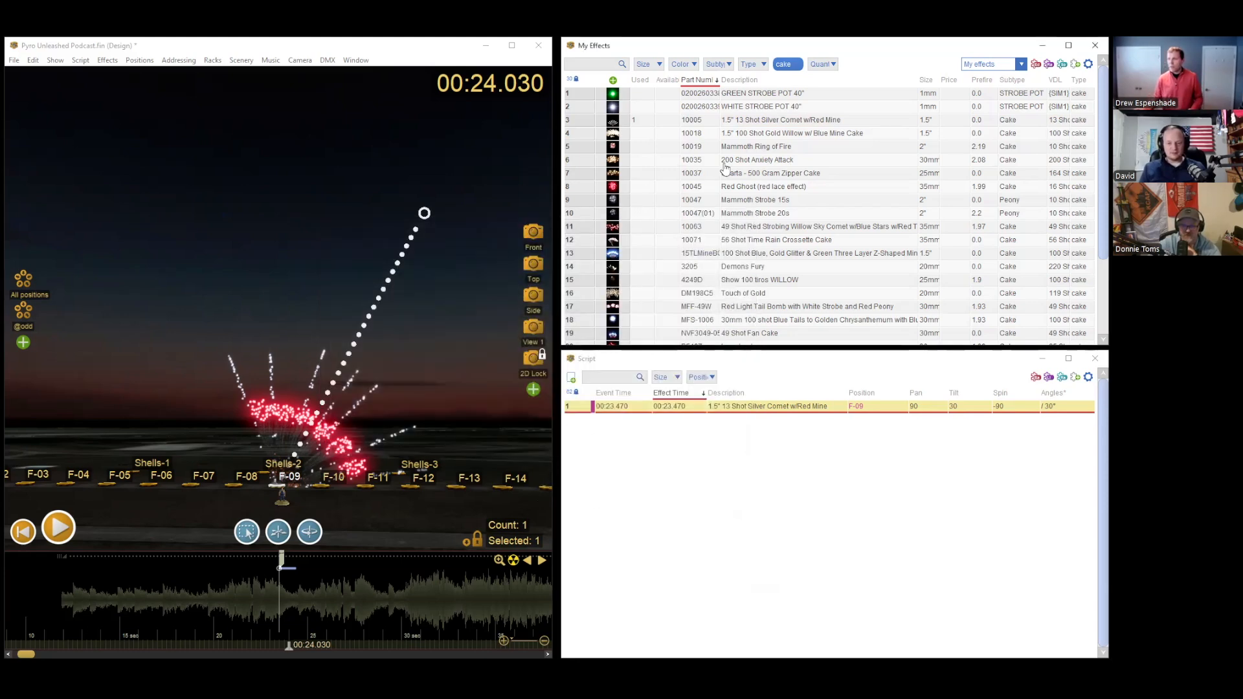
# Step: Display the Dominator 1.4G Pro catalog in the effects list and widen its Part Number column
pyautogui.click(993, 64)
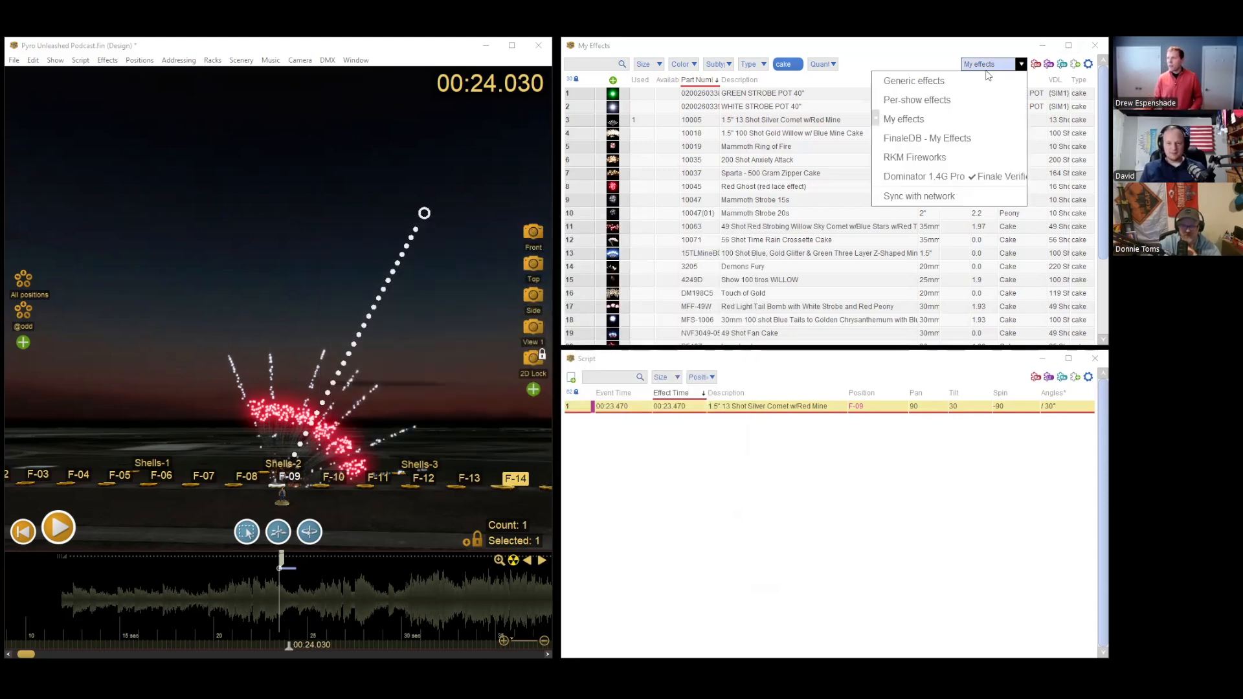
pyautogui.click(946, 179)
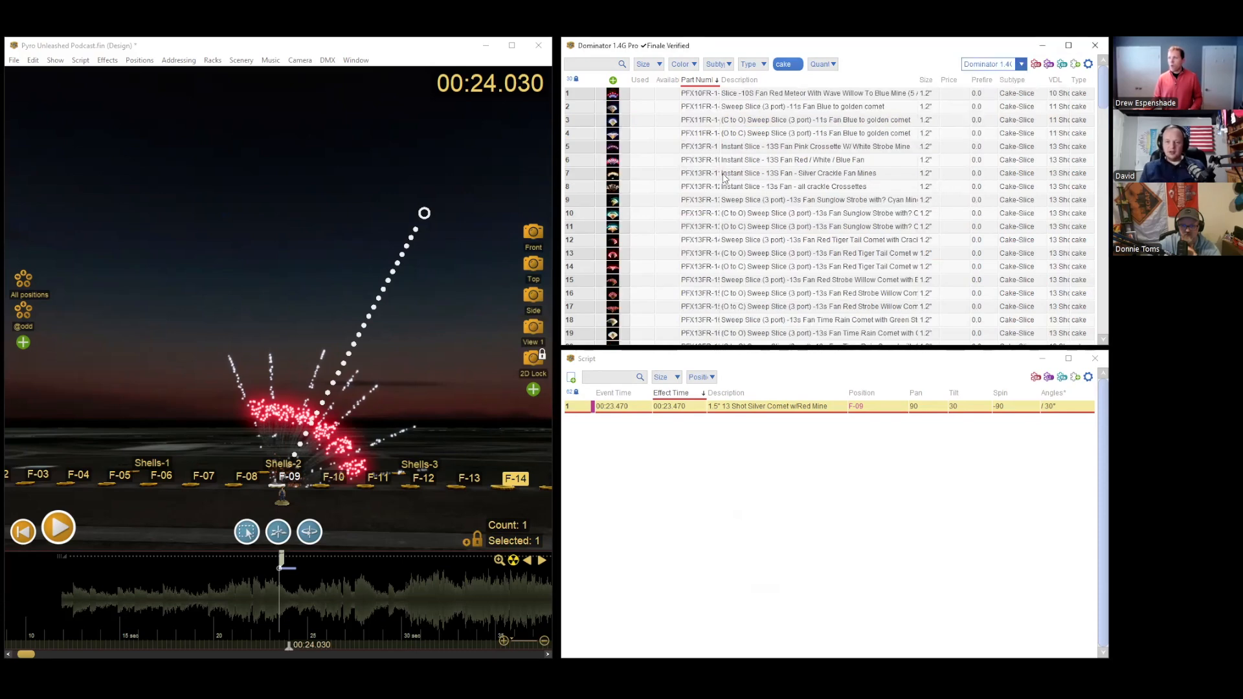
pyautogui.moveTo(719, 80); pyautogui.dragTo(754, 80)
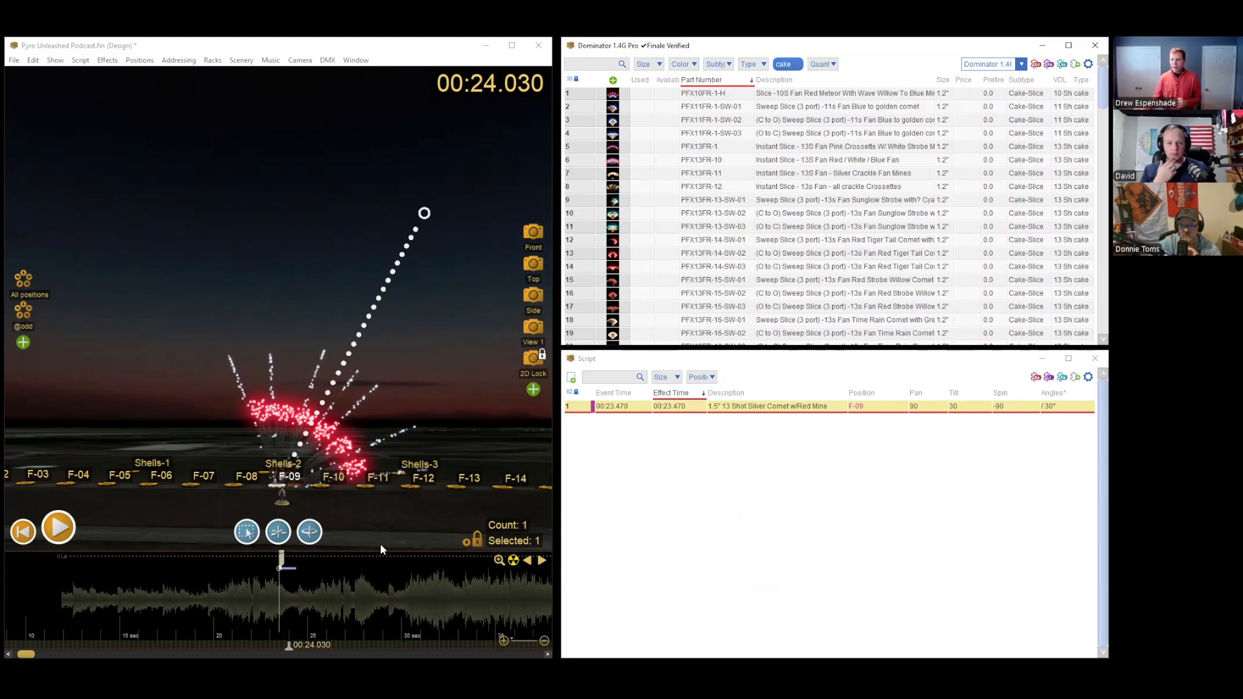
# Step: Delete the 13-shot silver comet cake from the show and view the scene from the front camera
pyautogui.click(276, 612)
pyautogui.press('Delete')
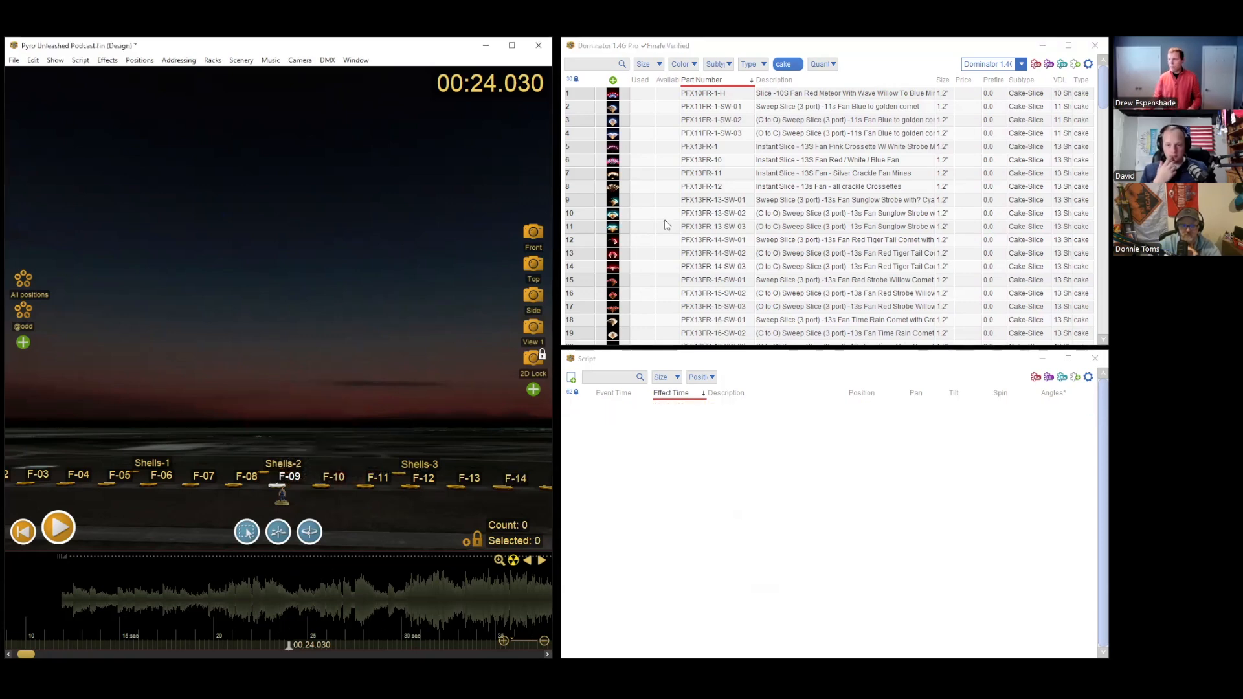
pyautogui.moveTo(583, 106); pyautogui.dragTo(580, 130)
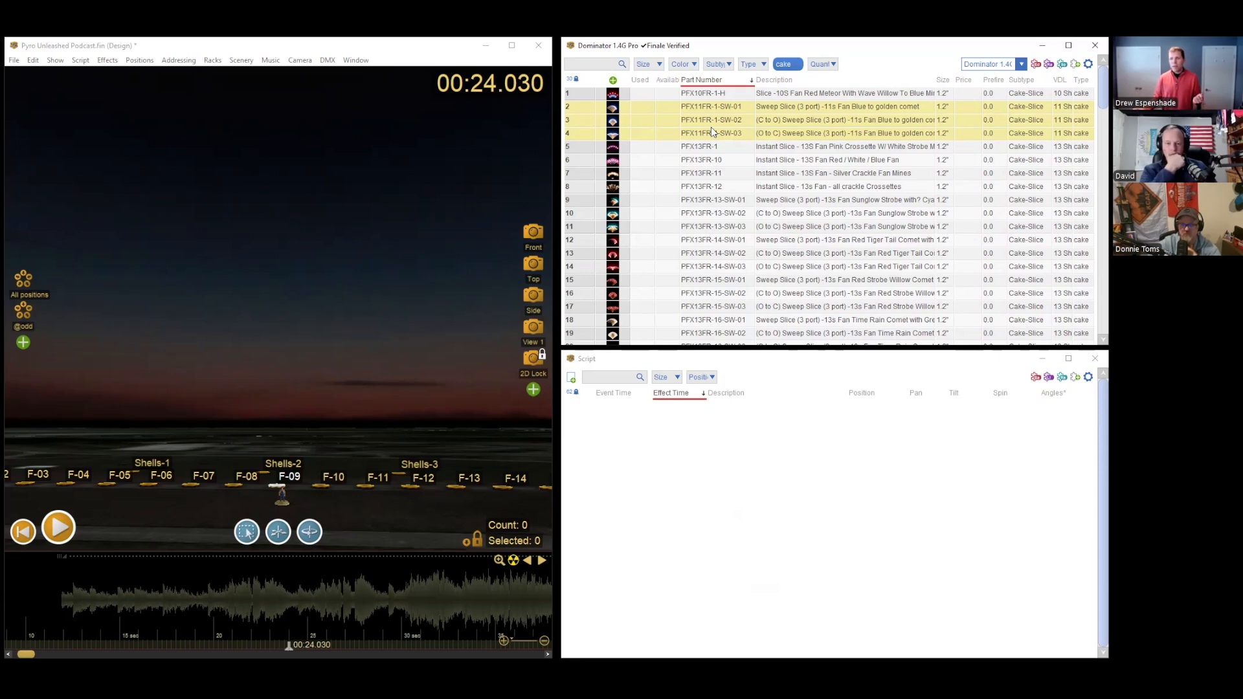
pyautogui.click(533, 232)
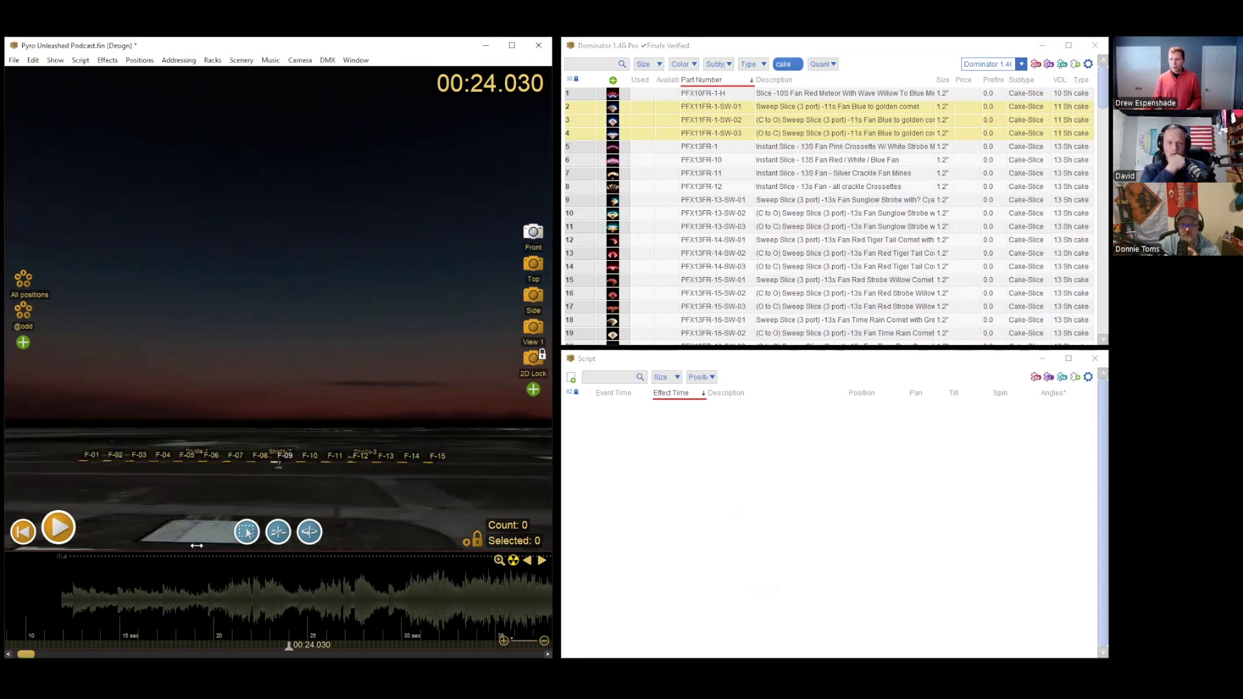
# Step: Insert cakes PFX11FR-1-SW-01, -02 and -03 on position F-09 at 00:17.640, 00:24.400 and 00:29.950 respectively
pyautogui.click(171, 586)
pyautogui.doubleClick(611, 107)
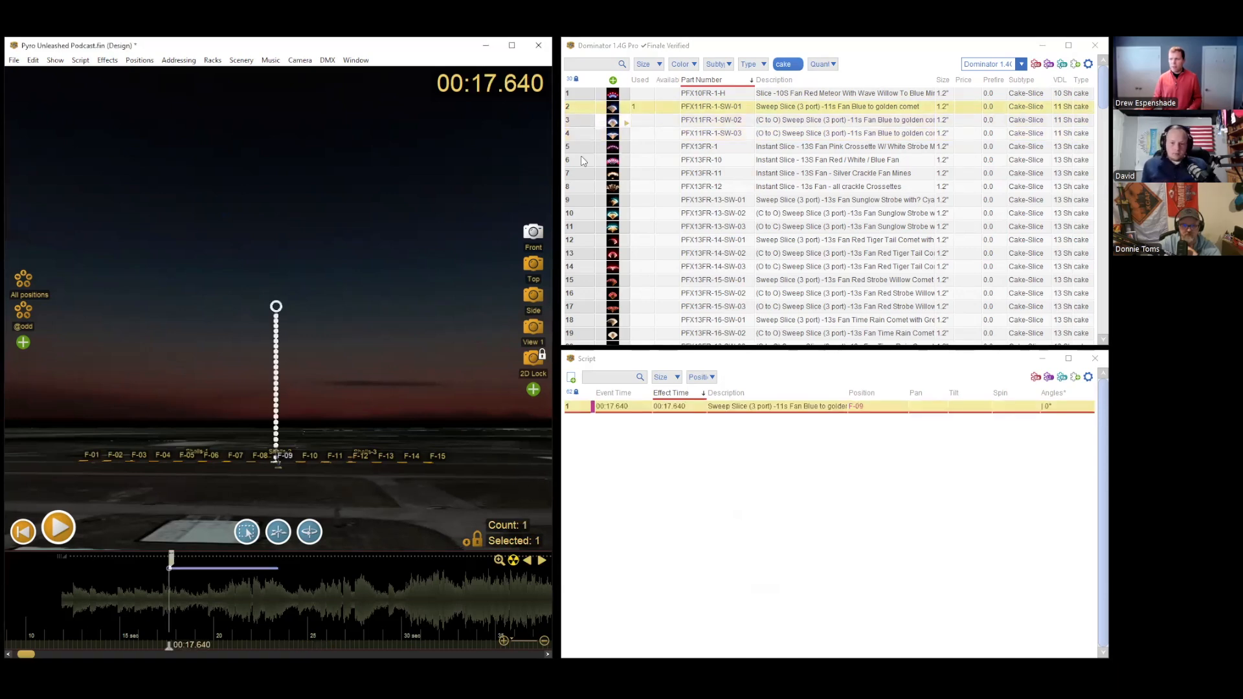
pyautogui.click(296, 586)
pyautogui.doubleClick(611, 119)
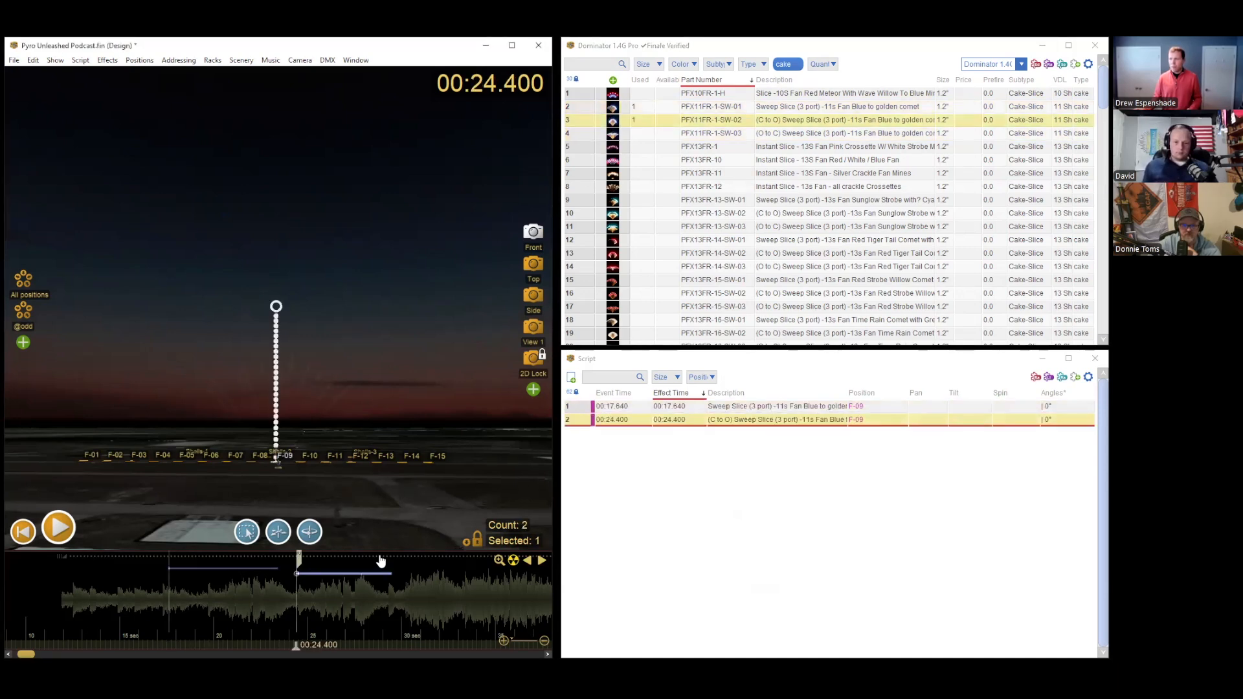
pyautogui.click(400, 582)
pyautogui.doubleClick(612, 134)
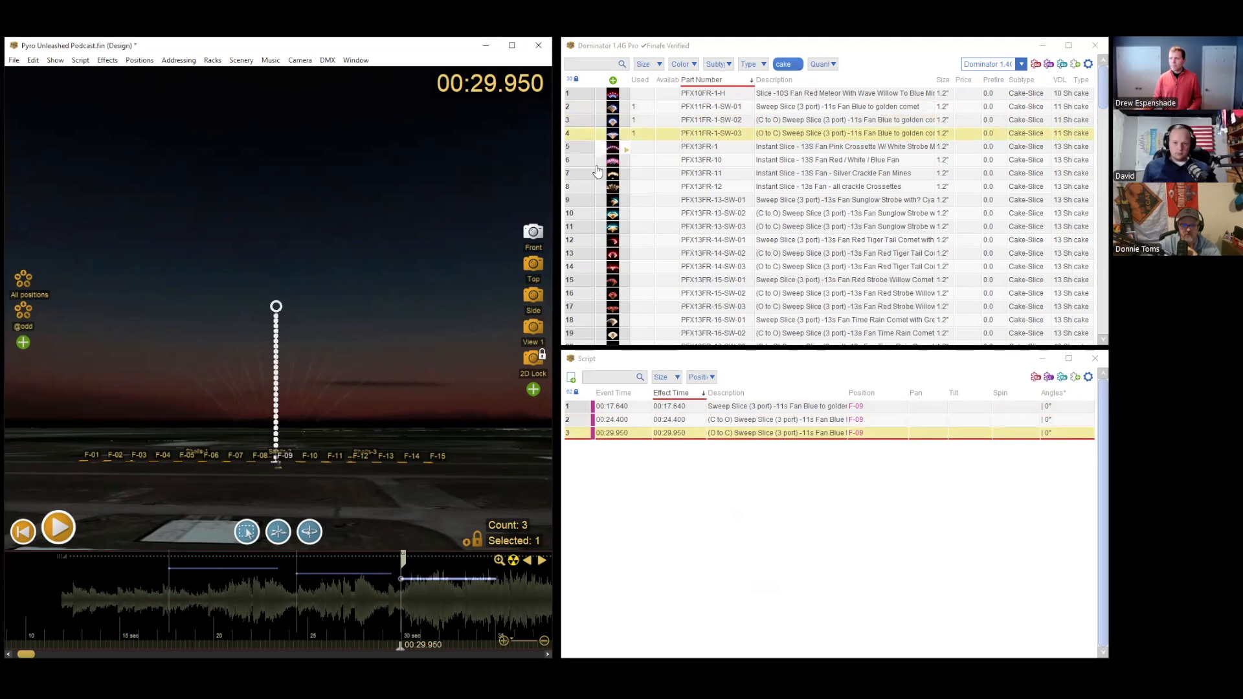
# Step: Compare the descriptions of the three PFX11FR-1 slices and scrub through their firing patterns up to 00:31.210
pyautogui.click(771, 110)
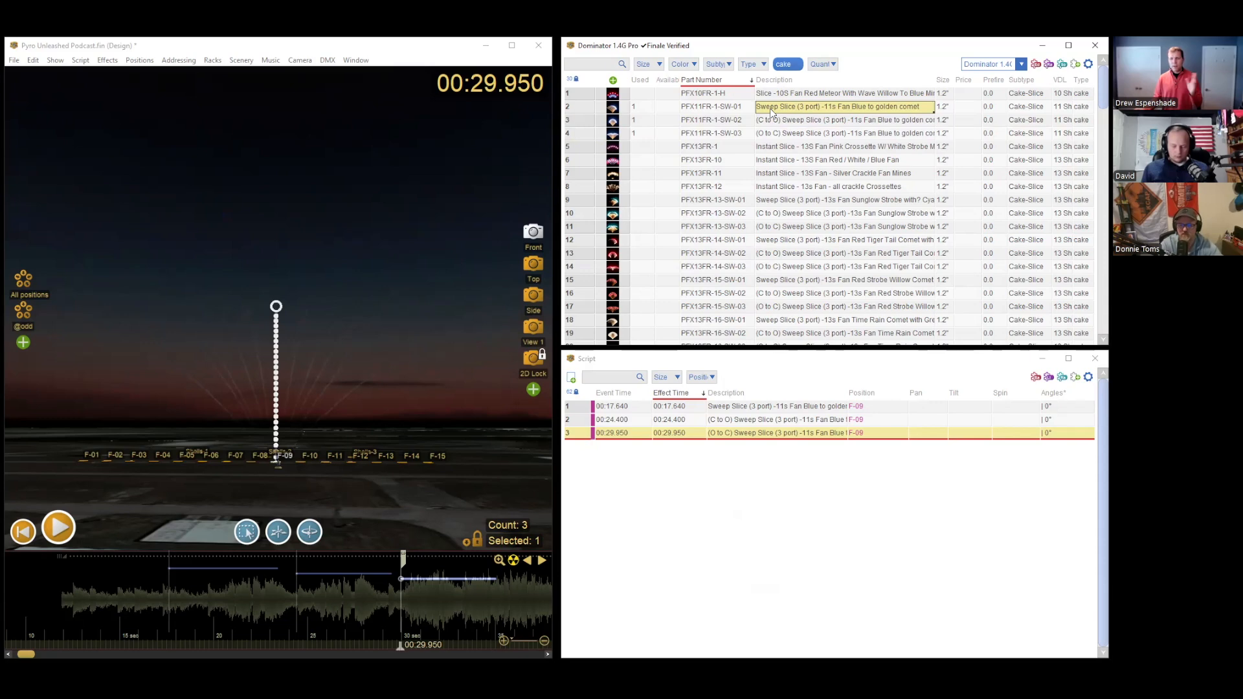
pyautogui.click(773, 123)
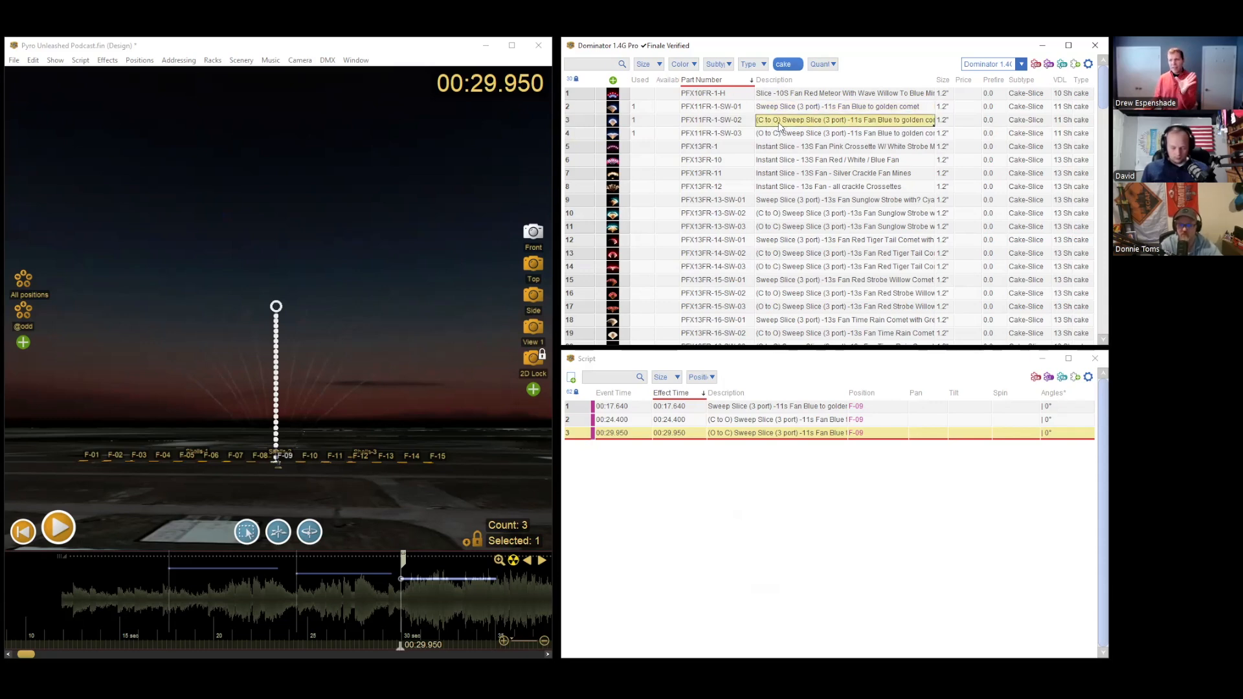
pyautogui.click(776, 134)
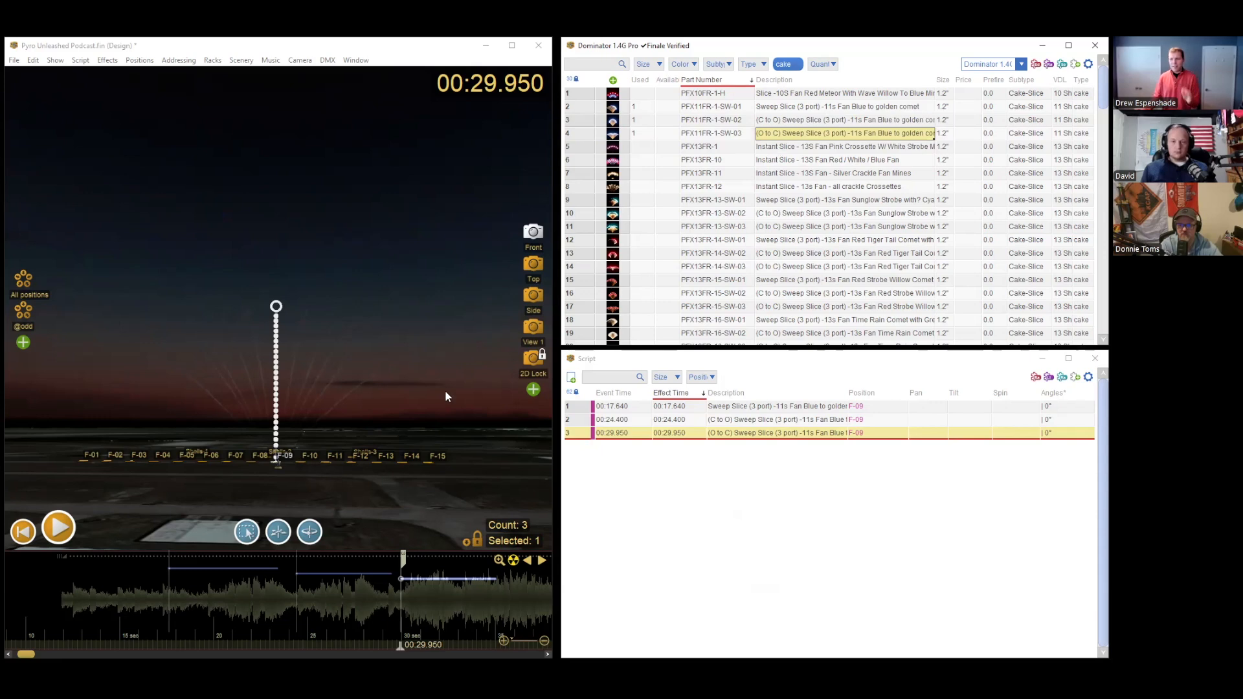
pyautogui.click(185, 605)
pyautogui.moveTo(185, 645)
pyautogui.mouseDown()
pyautogui.moveTo(163, 644)
pyautogui.moveTo(228, 644)
pyautogui.moveTo(161, 645)
pyautogui.moveTo(445, 630)
pyautogui.moveTo(174, 625)
pyautogui.moveTo(423, 610)
pyautogui.mouseUp()
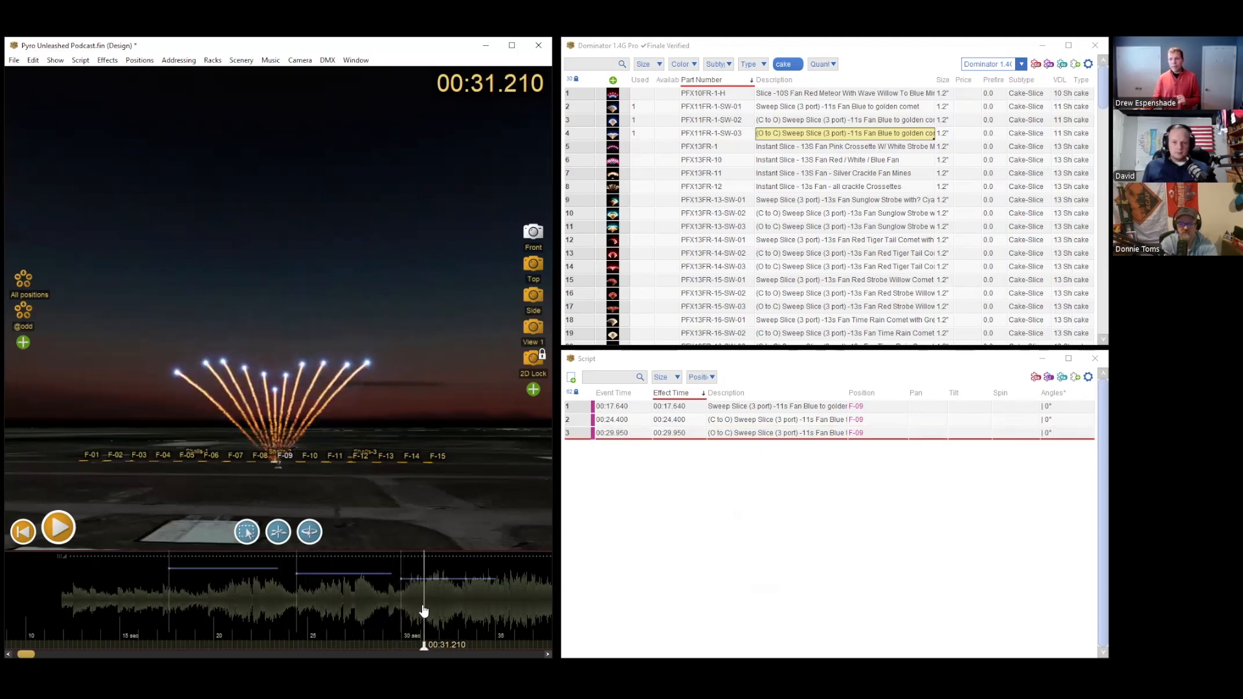
# Step: Delete the C to O and O to C sweep slices, and preview the remaining slice up to 00:19.370
pyautogui.moveTo(291, 599); pyautogui.dragTo(410, 591)
pyautogui.press('Delete')
pyautogui.click(173, 601)
pyautogui.press('space')
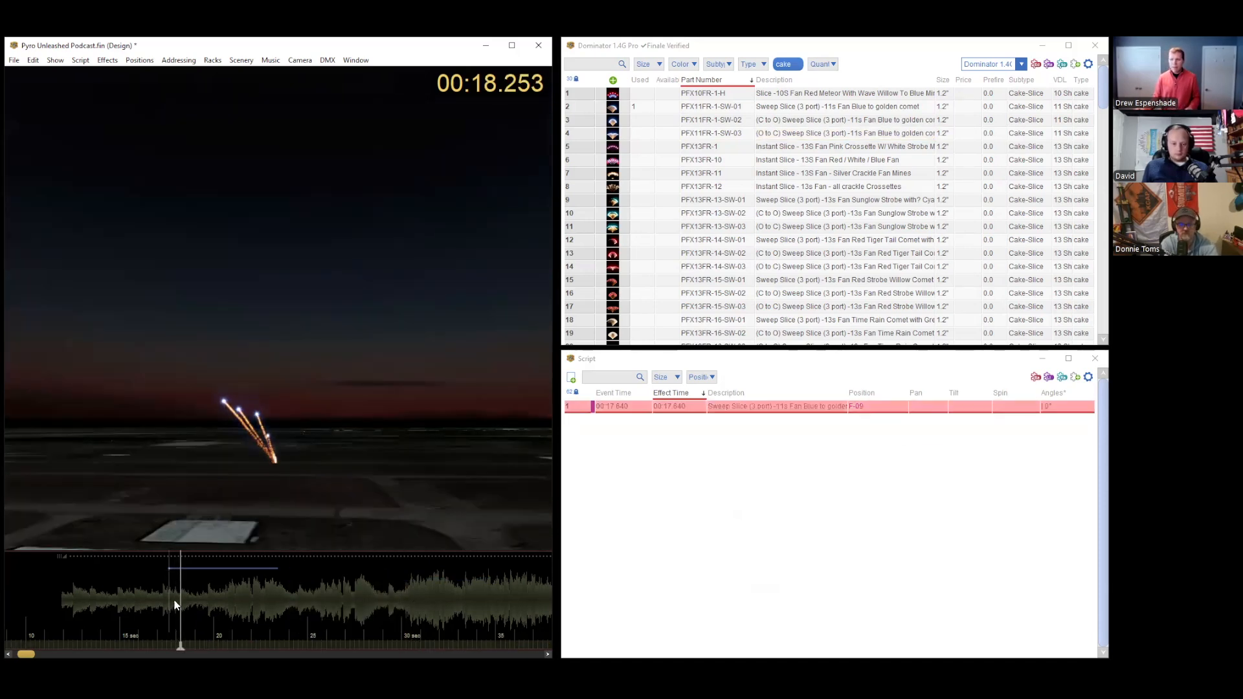
pyautogui.click(203, 643)
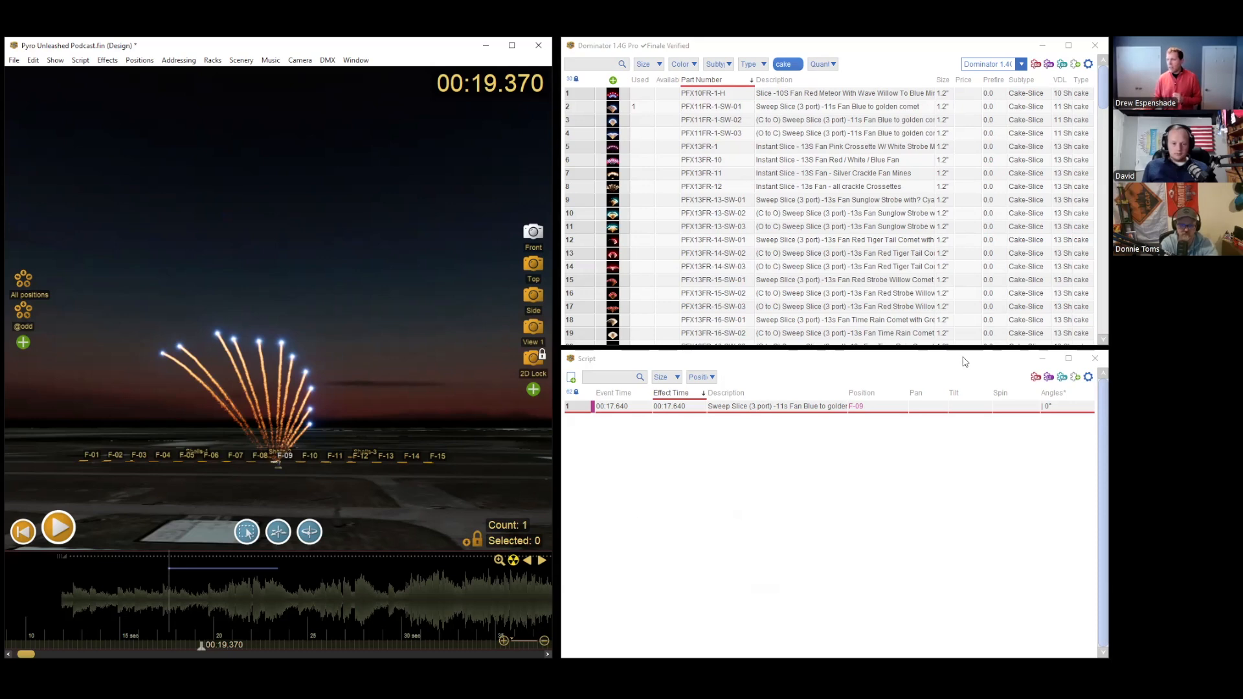
# Step: Show the Notes column in the script table and select the Notes cell of the sweep slice
pyautogui.click(1086, 378)
pyautogui.moveTo(1045, 428)
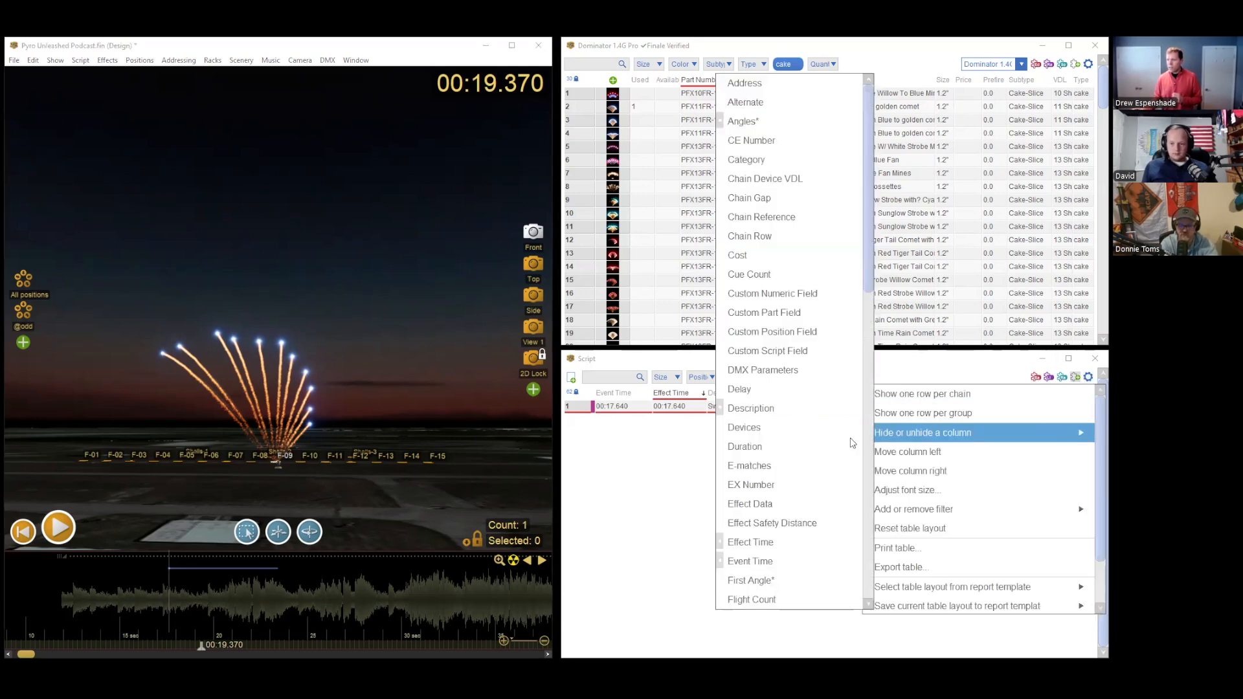
pyautogui.scroll(-5, 786, 418)
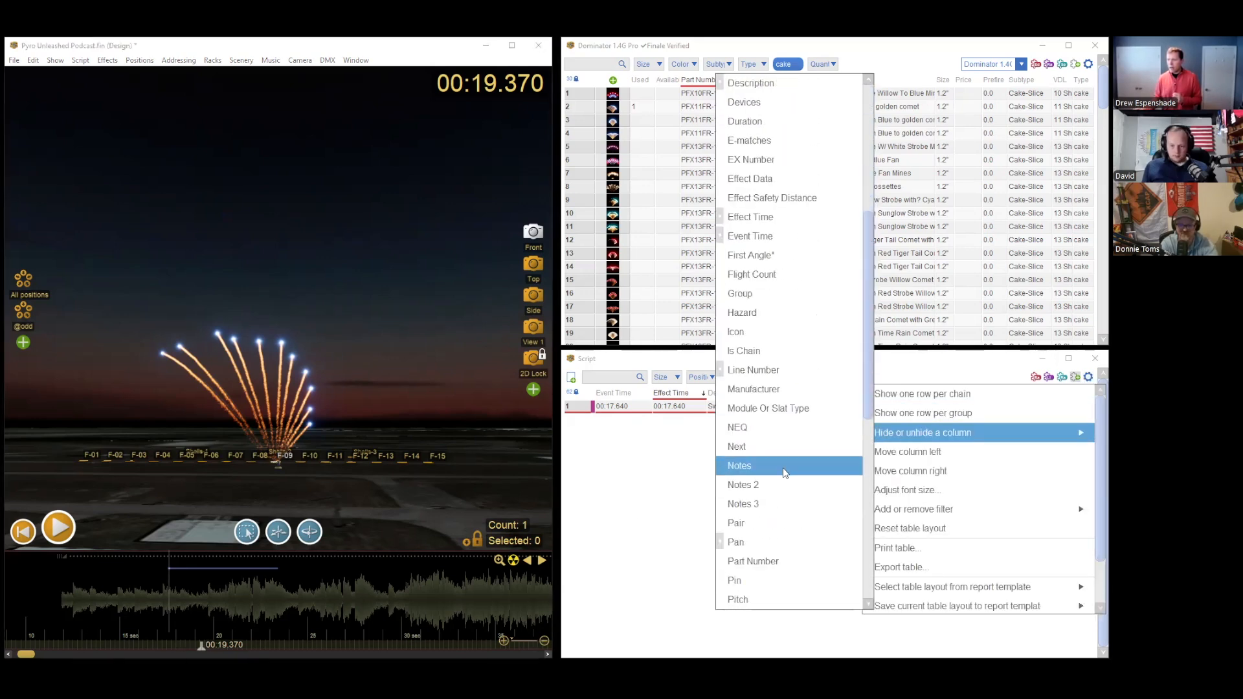
pyautogui.click(653, 473)
pyautogui.click(1039, 408)
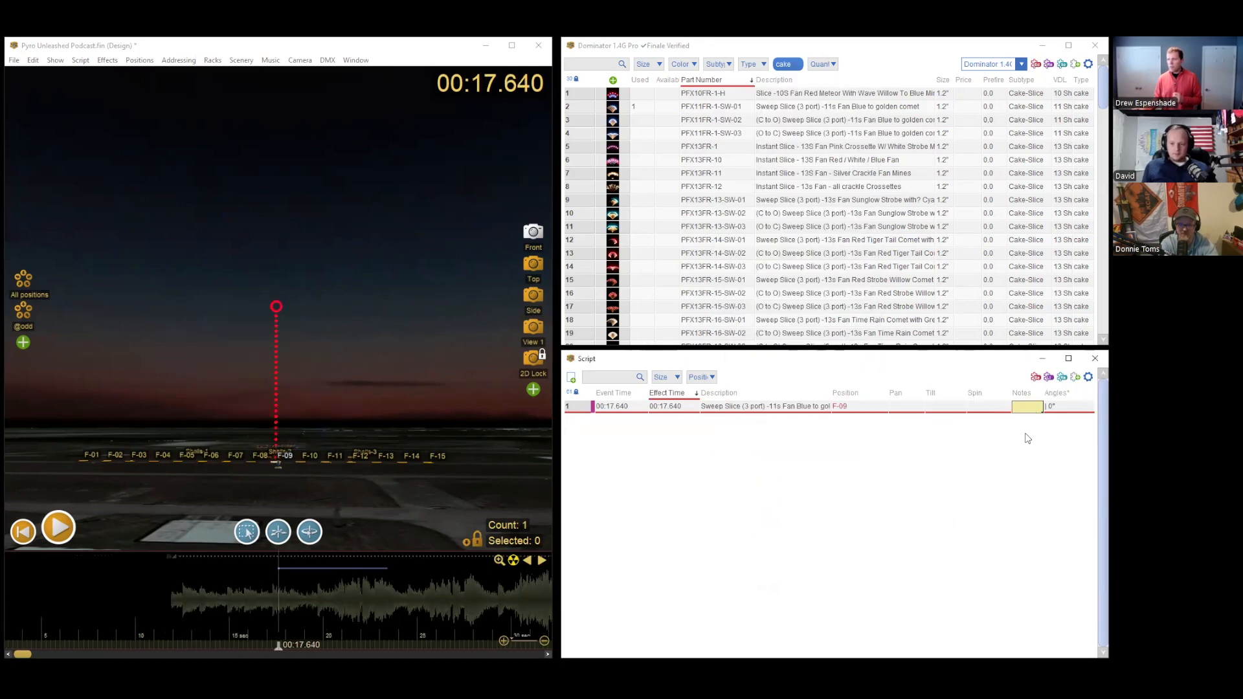
# Step: Rotate the sweep slice cake on F-09 by 180 degrees and preview its firing up to 00:18.750
pyautogui.click(277, 304)
pyautogui.click(79, 60)
pyautogui.moveTo(138, 152)
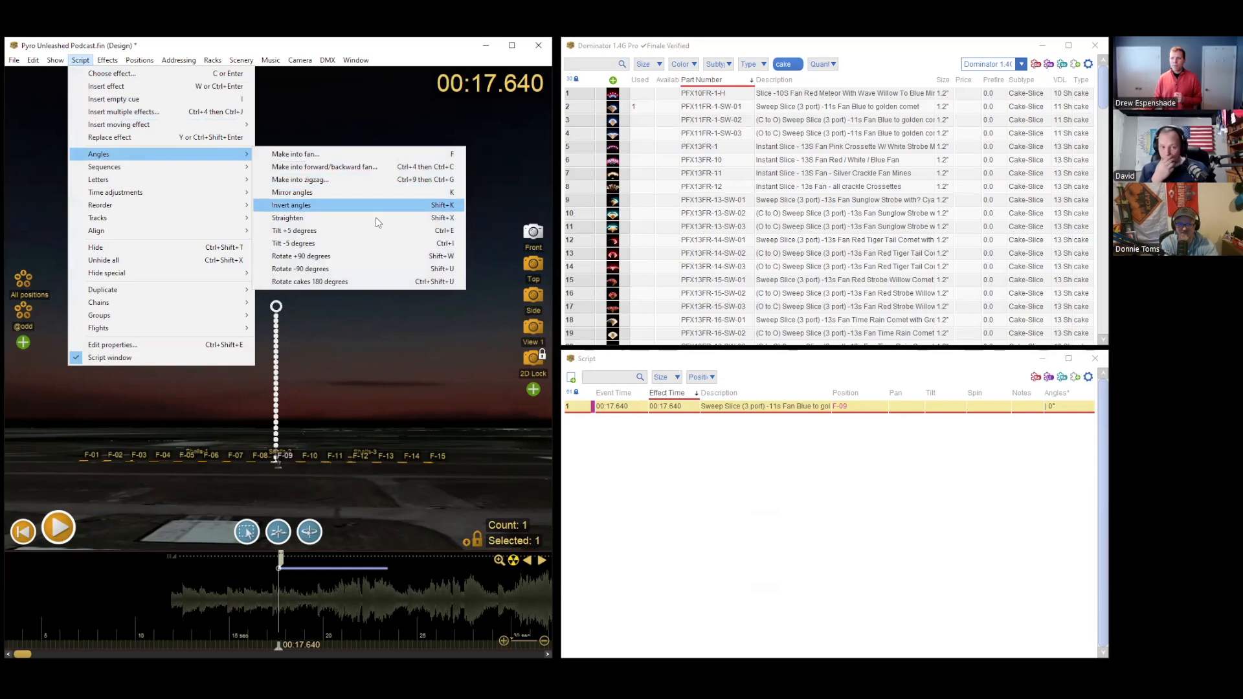
pyautogui.click(399, 285)
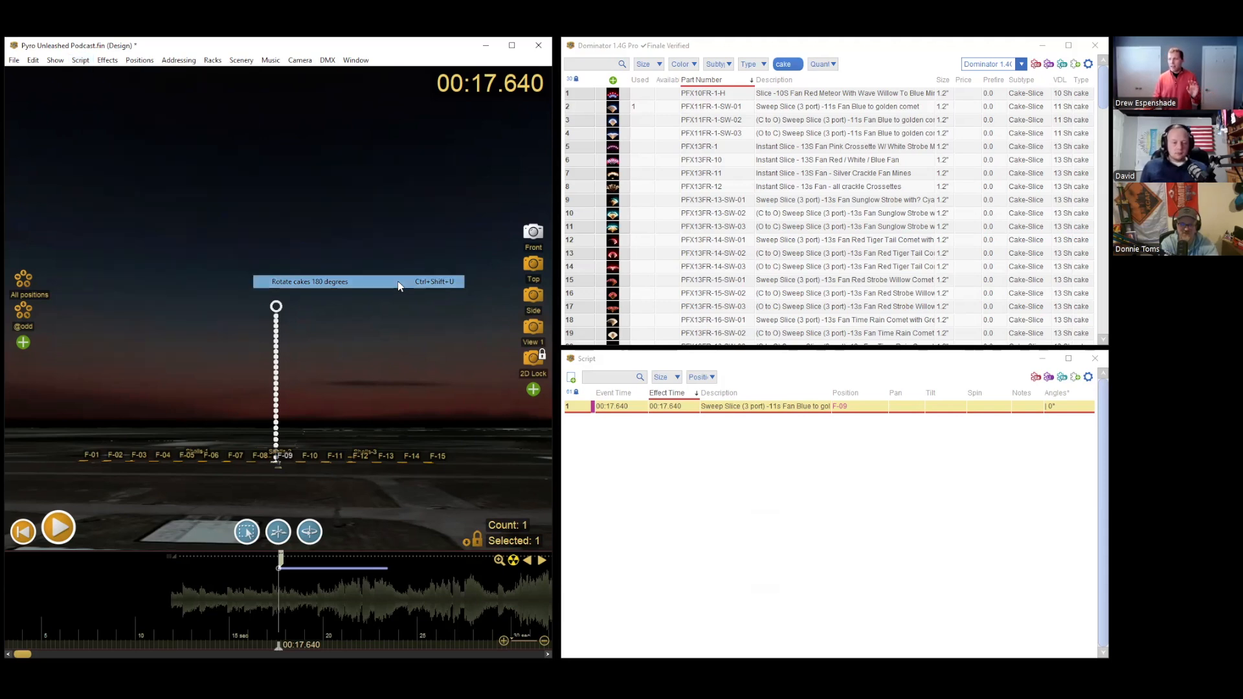
pyautogui.press('space')
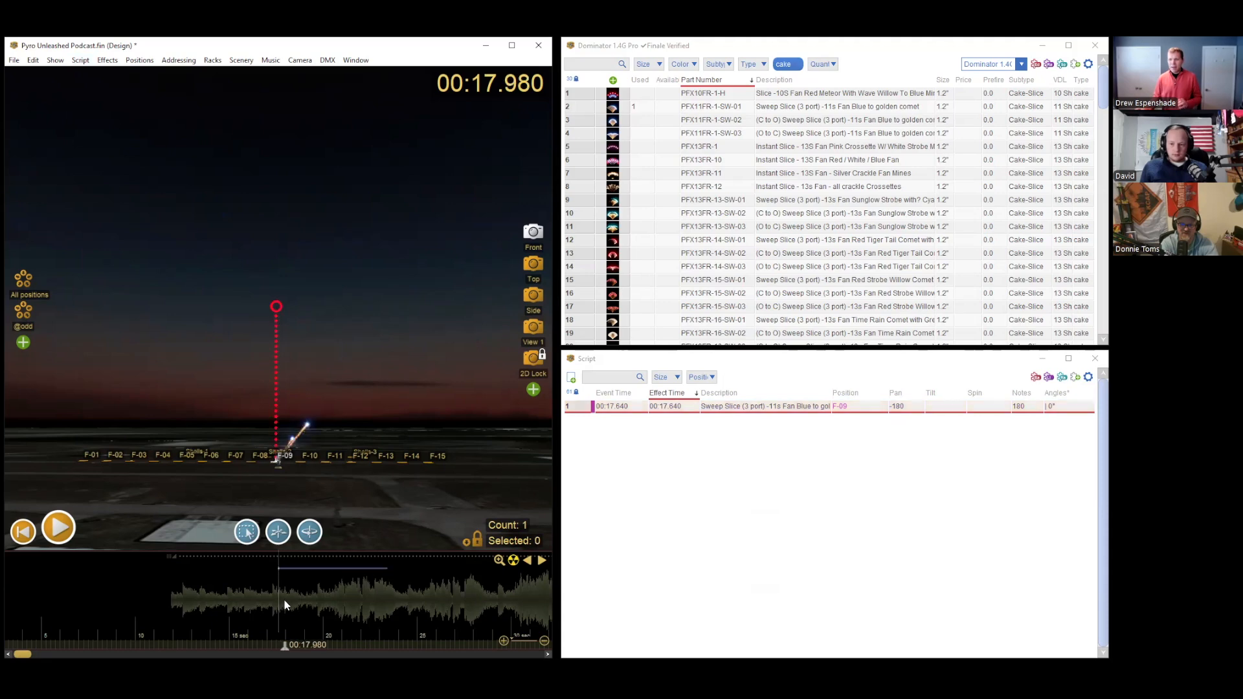
pyautogui.moveTo(320, 640); pyautogui.dragTo(299, 639)
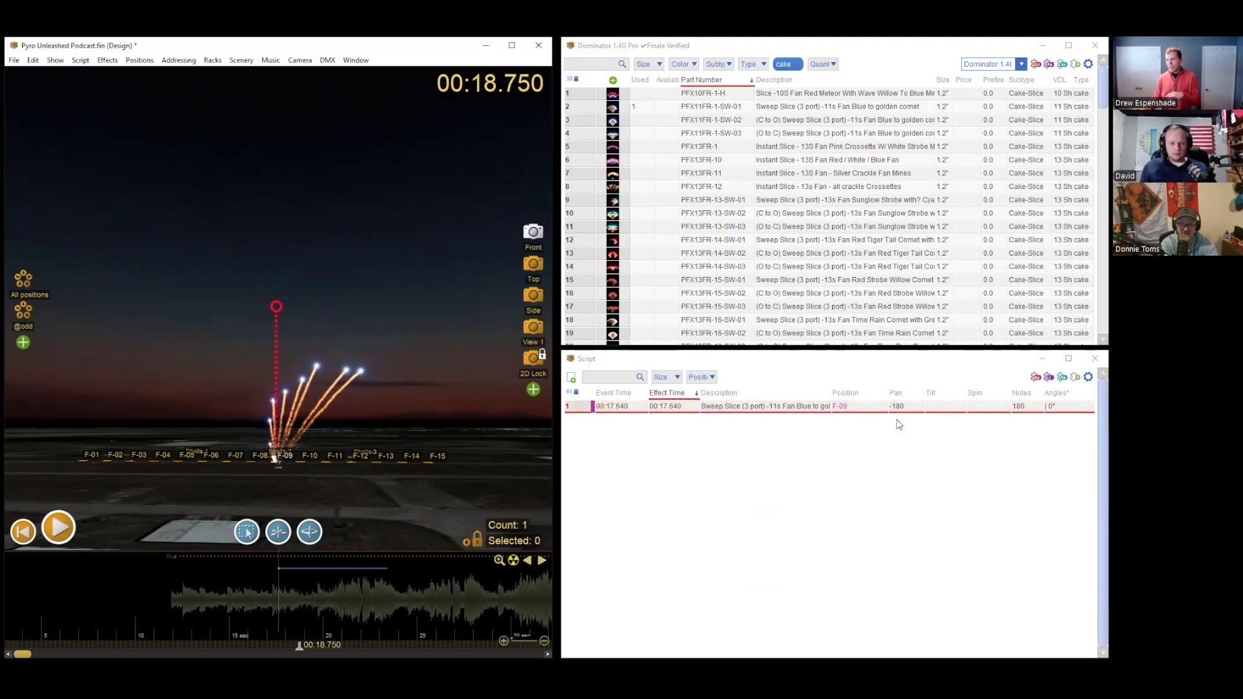
# Step: Play the rotated cake from its Pan entry and scrub around 00:19.580 to examine its sweep direction
pyautogui.click(913, 405)
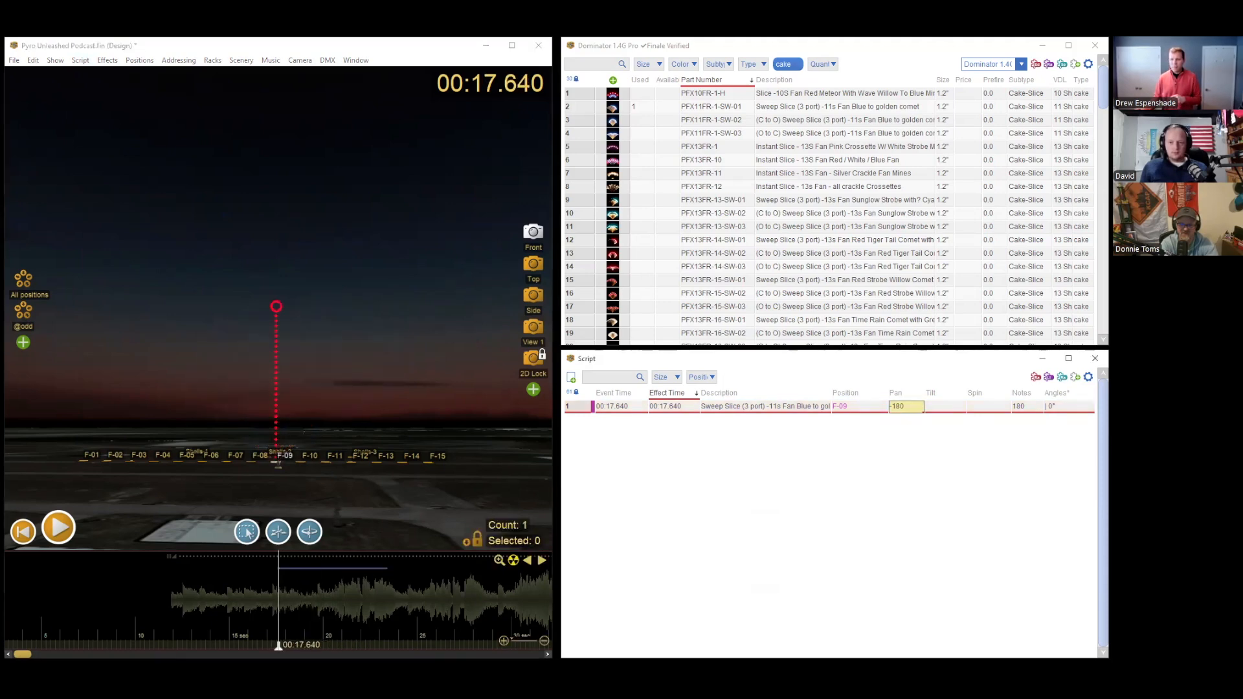
pyautogui.press('space')
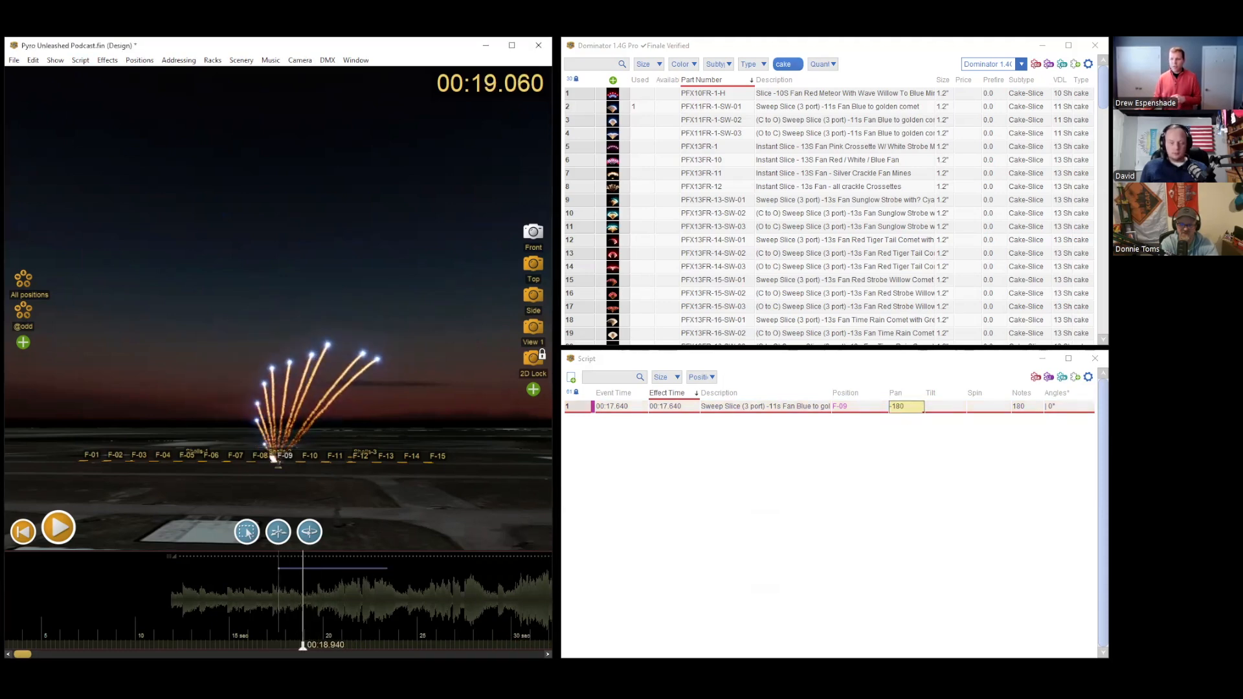
pyautogui.click(314, 643)
pyautogui.moveTo(314, 644); pyautogui.dragTo(312, 645)
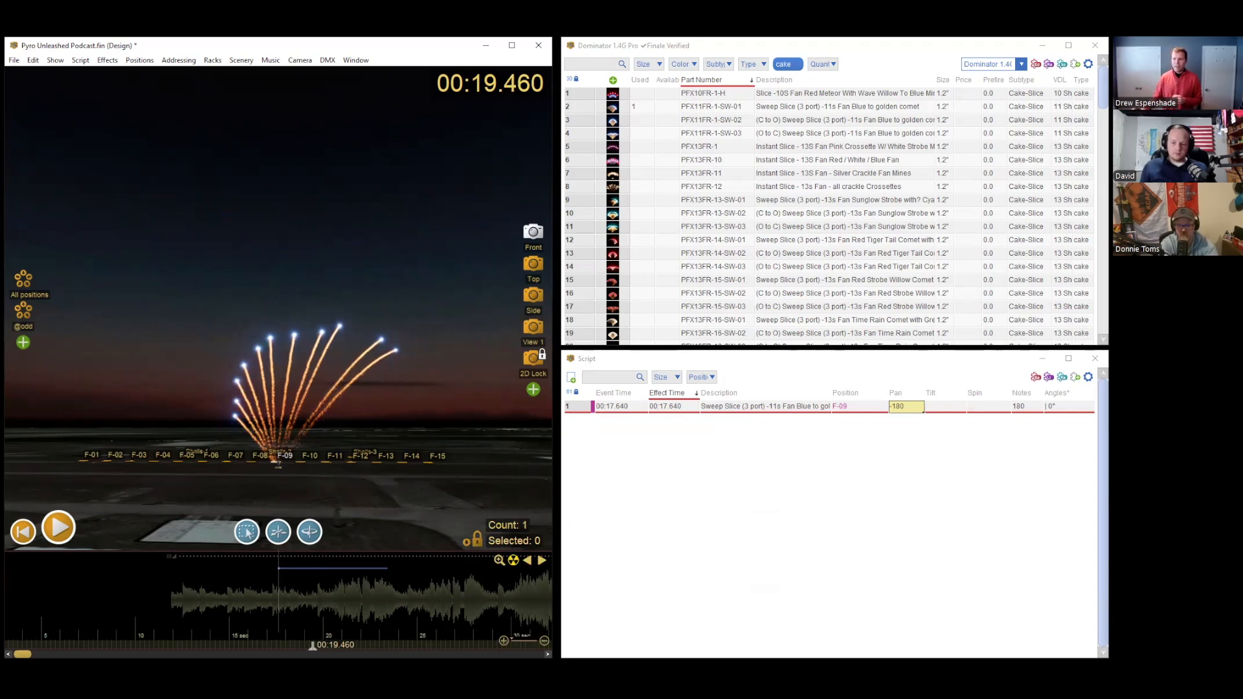
pyautogui.moveTo(313, 644); pyautogui.dragTo(315, 645)
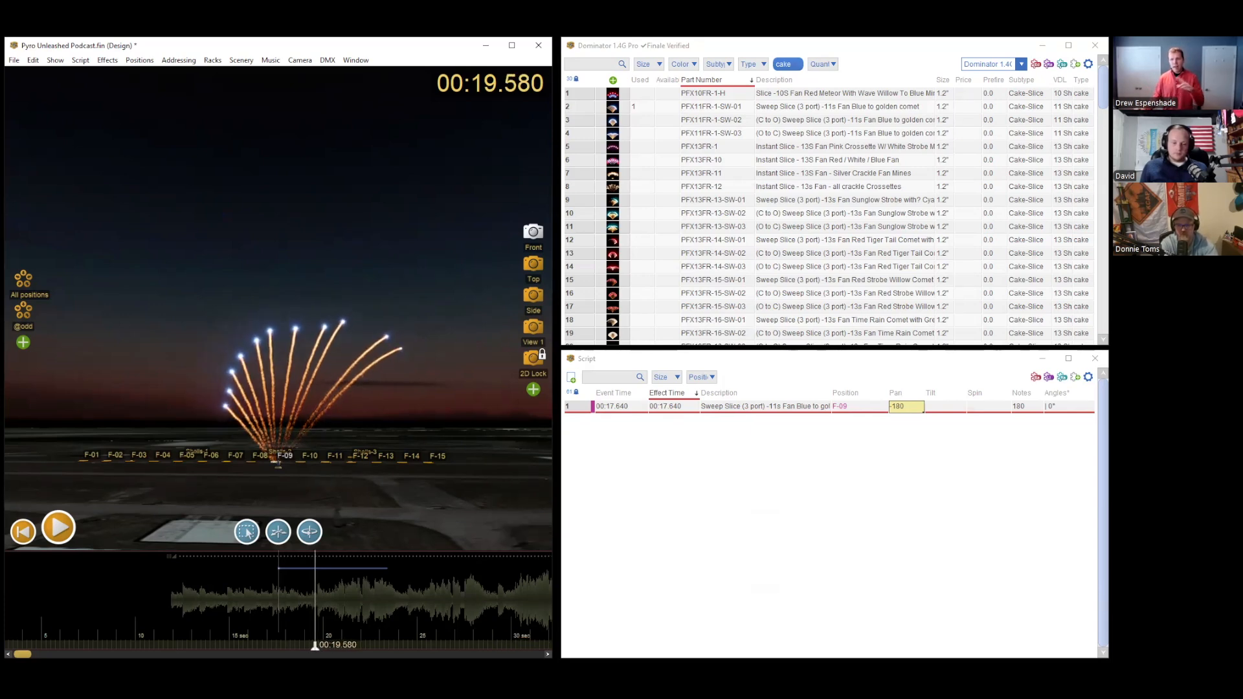
pyautogui.moveTo(315, 644); pyautogui.dragTo(322, 645)
# Step: Examine the rotated cake's Pan and Notes values and replay its sweep up to 00:19.830
pyautogui.click(904, 408)
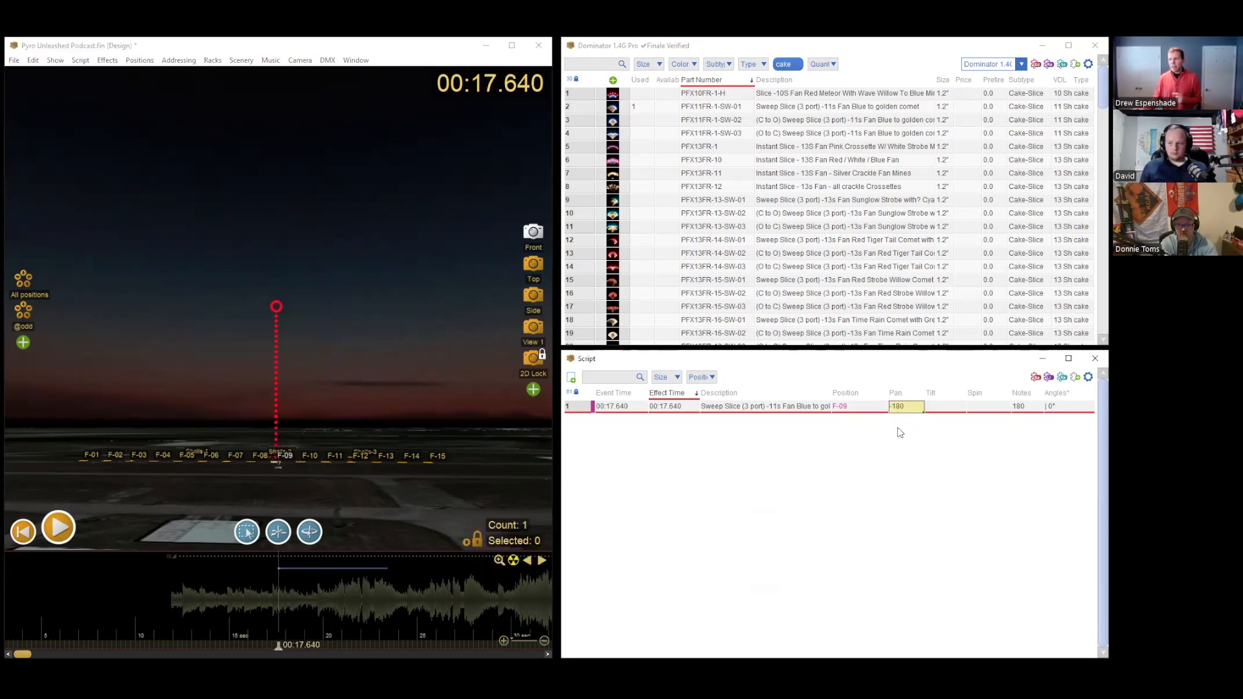
pyautogui.click(1018, 406)
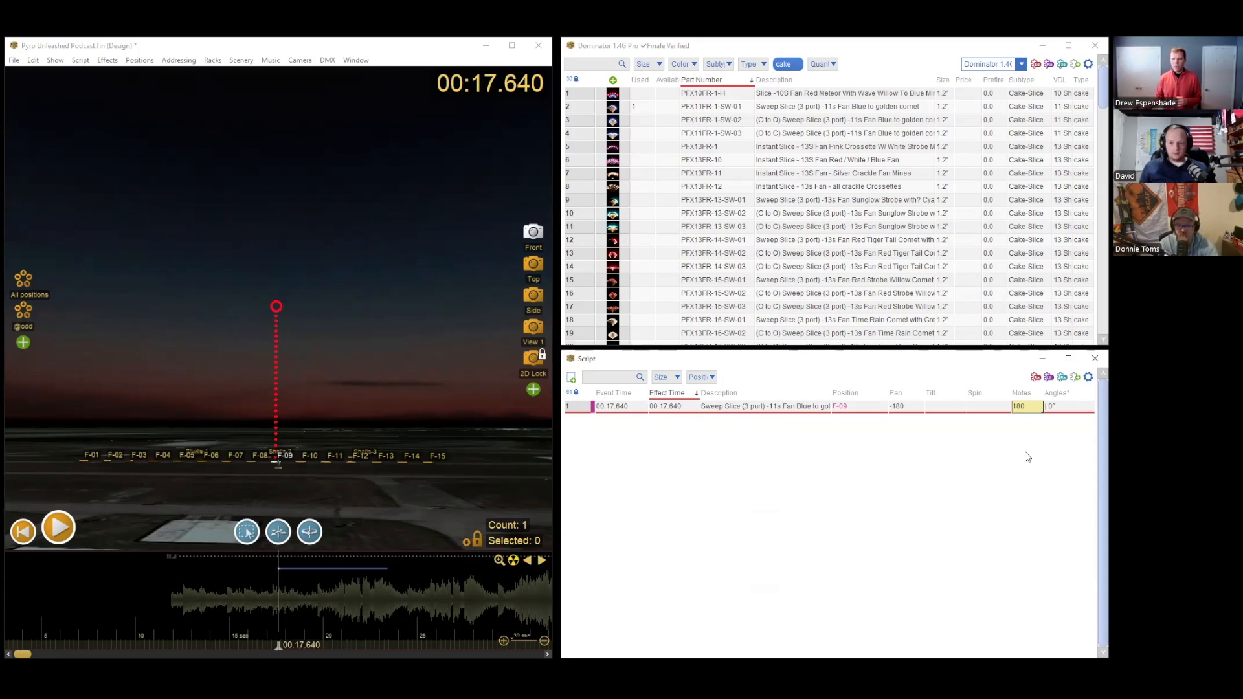
pyautogui.click(311, 596)
pyautogui.press('space')
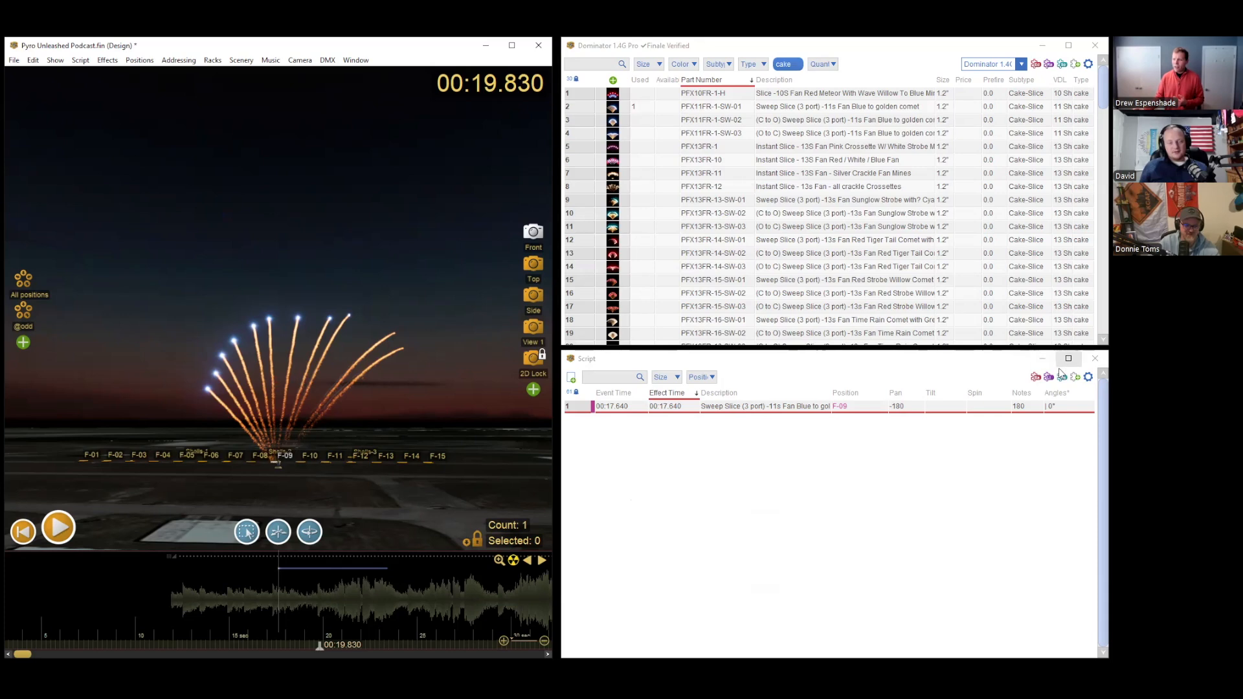
pyautogui.click(1027, 406)
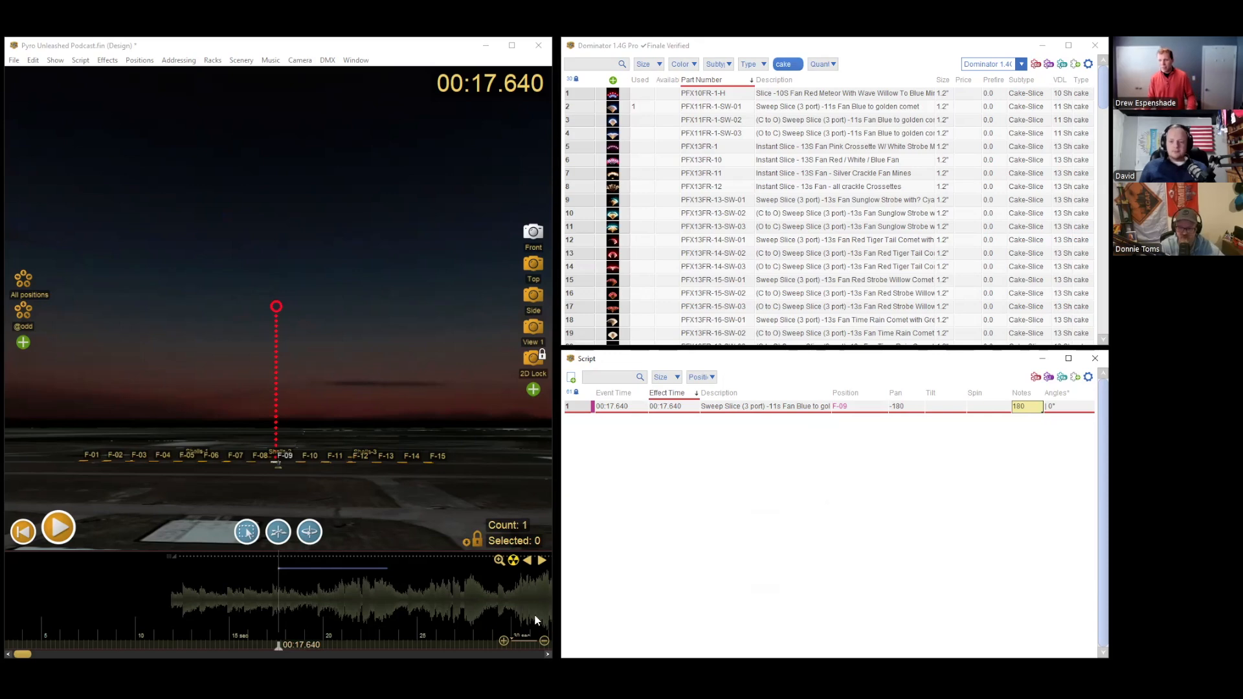
# Step: Display the RKM Fireworks catalog in the effects list and select positions F-01 to F-15 in the scene
pyautogui.click(983, 67)
pyautogui.click(932, 159)
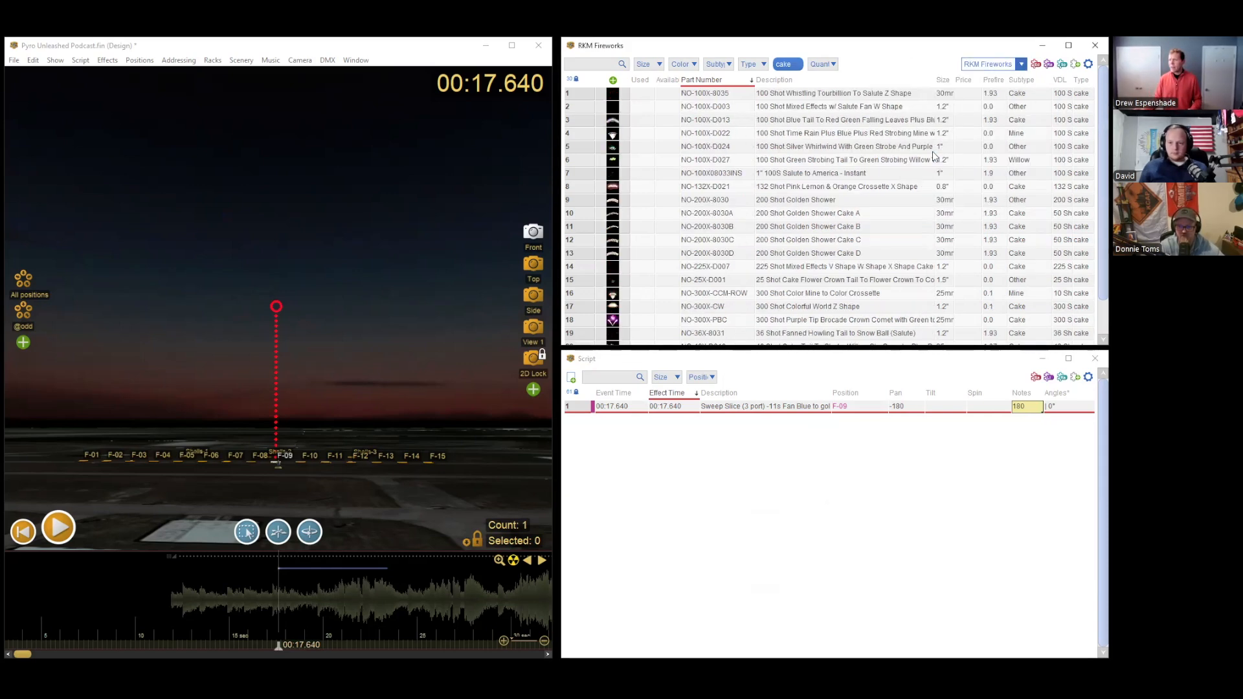
pyautogui.scroll(-2, 251, 597)
pyautogui.click(137, 483)
pyautogui.moveTo(58, 487); pyautogui.dragTo(471, 460)
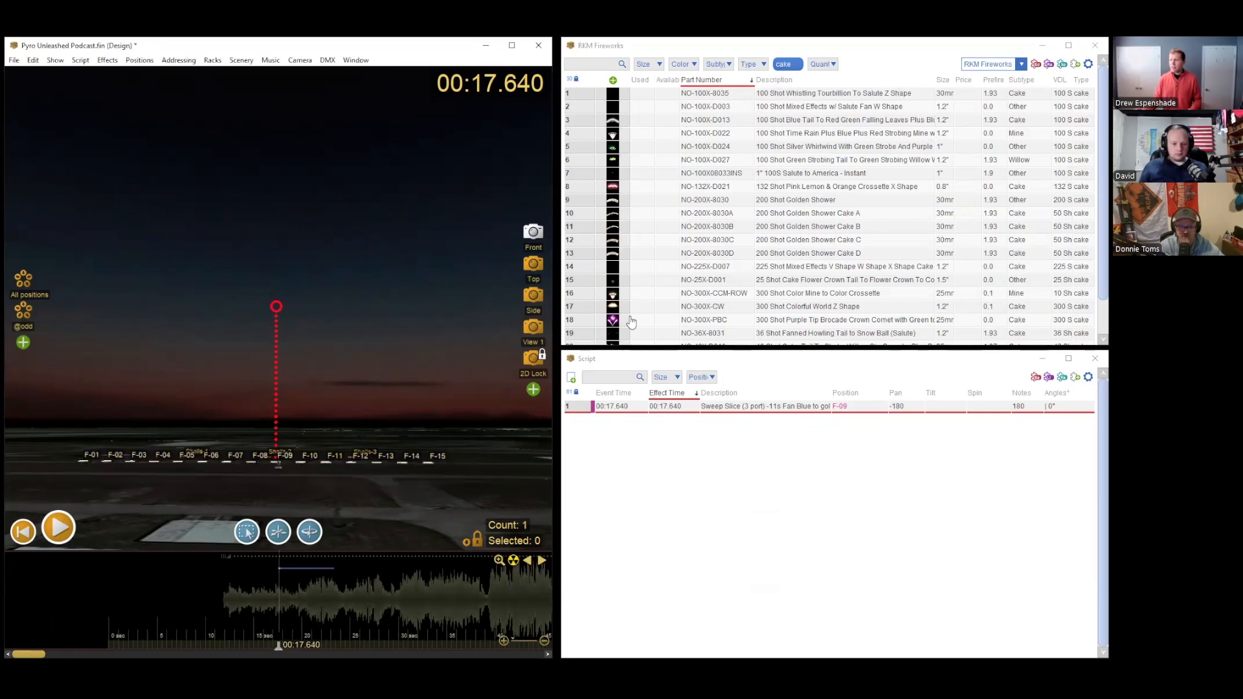
# Step: Replace the cake type filter in the effects list with the single-shot type
pyautogui.click(795, 64)
pyautogui.click(751, 64)
pyautogui.click(775, 157)
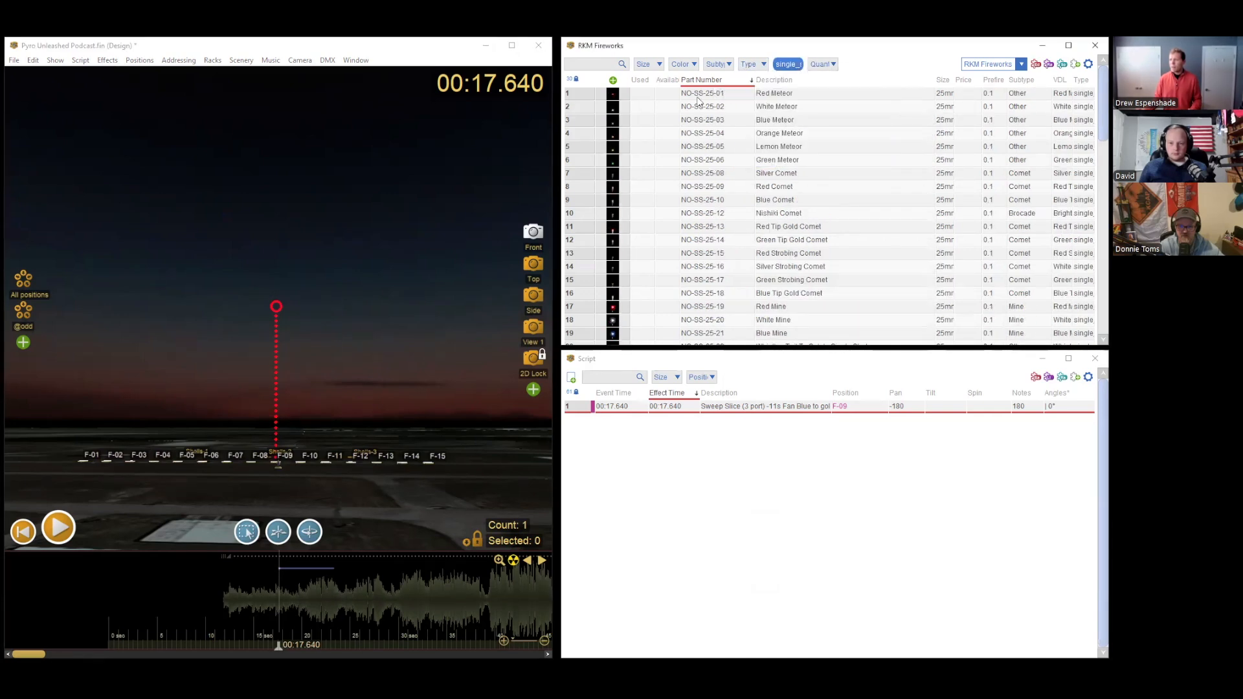
# Step: Insert the Red Meteor single shot on positions F-01 to F-15 at 00:13.910, and check the new script rows
pyautogui.click(613, 93)
pyautogui.press('space')
pyautogui.press('space')
pyautogui.moveTo(289, 573); pyautogui.dragTo(254, 581)
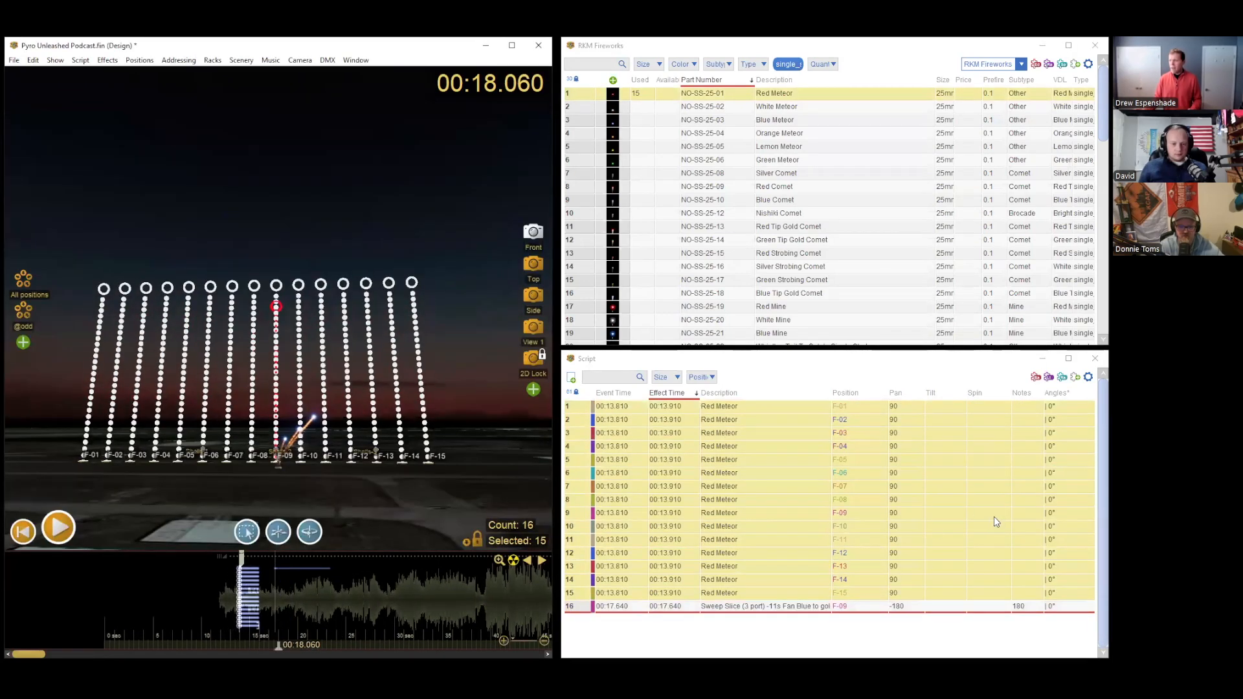
pyautogui.click(988, 486)
pyautogui.click(240, 584)
# Step: Insert the Nishiki Comet single shot on positions F-01 to F-15 at 00:26.710, and review the script rows
pyautogui.click(362, 576)
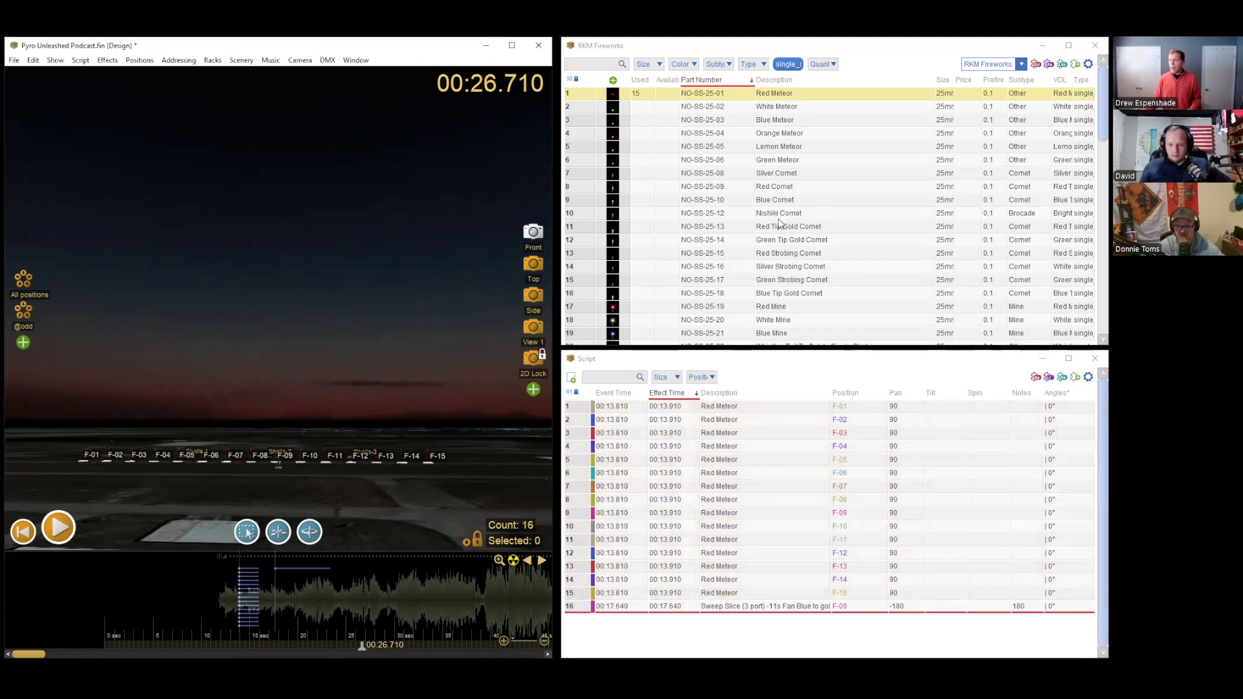
pyautogui.doubleClick(613, 222)
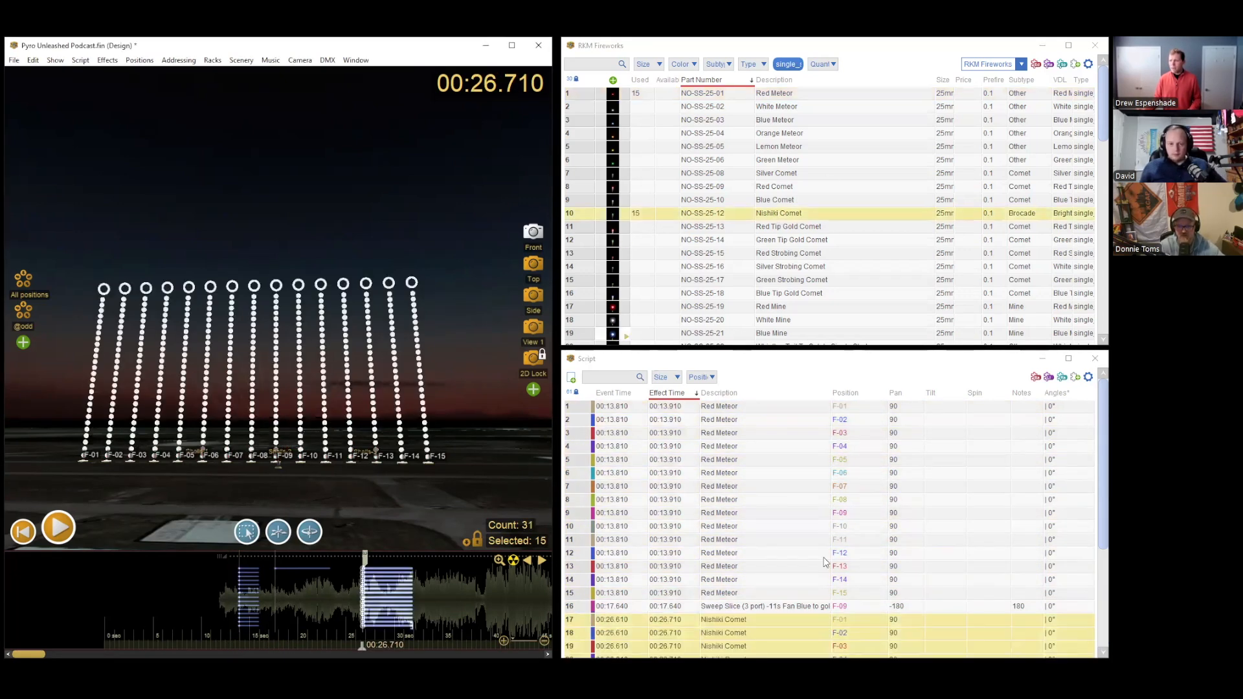
pyautogui.click(791, 475)
pyautogui.scroll(-12, 753, 565)
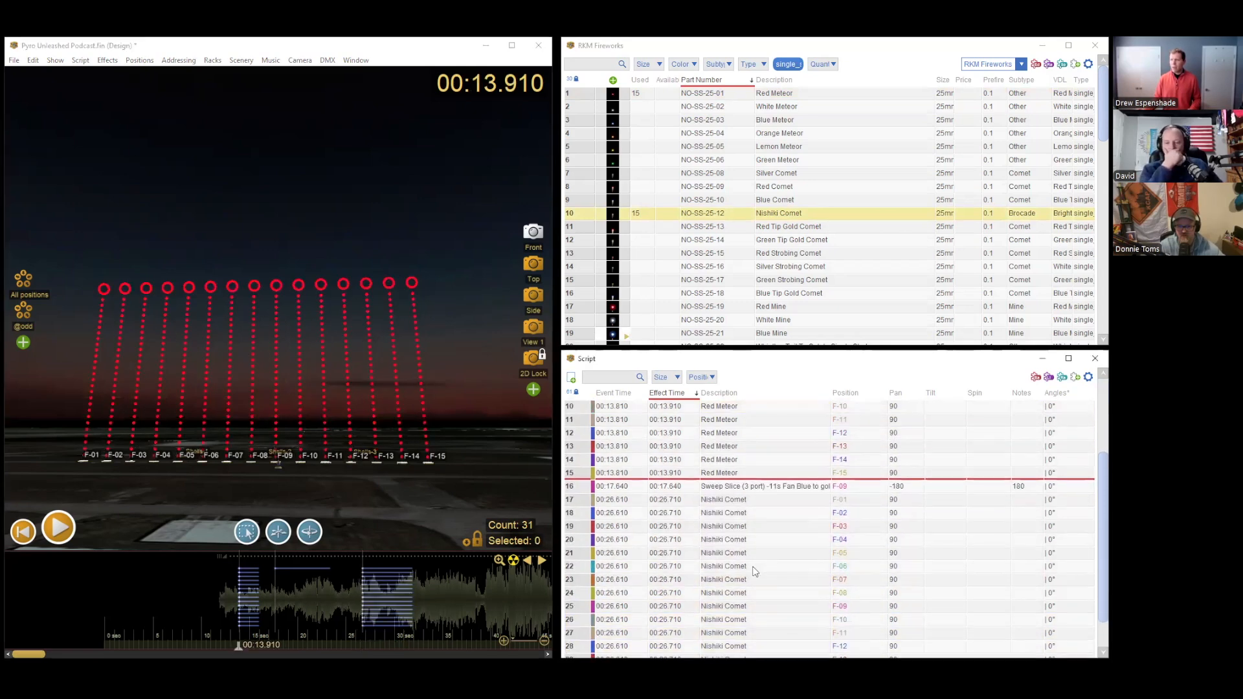
pyautogui.scroll(11, 754, 564)
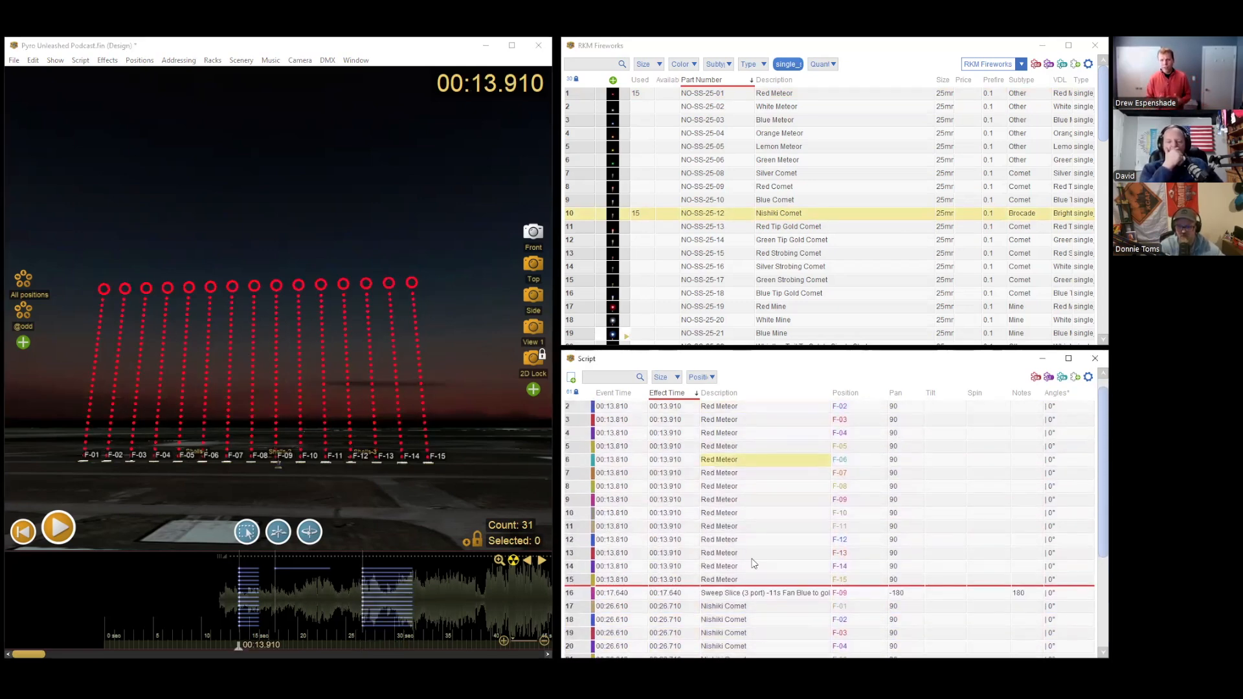
# Step: Look over the script rows and sort the script table by the Notes column
pyautogui.scroll(-5, 754, 563)
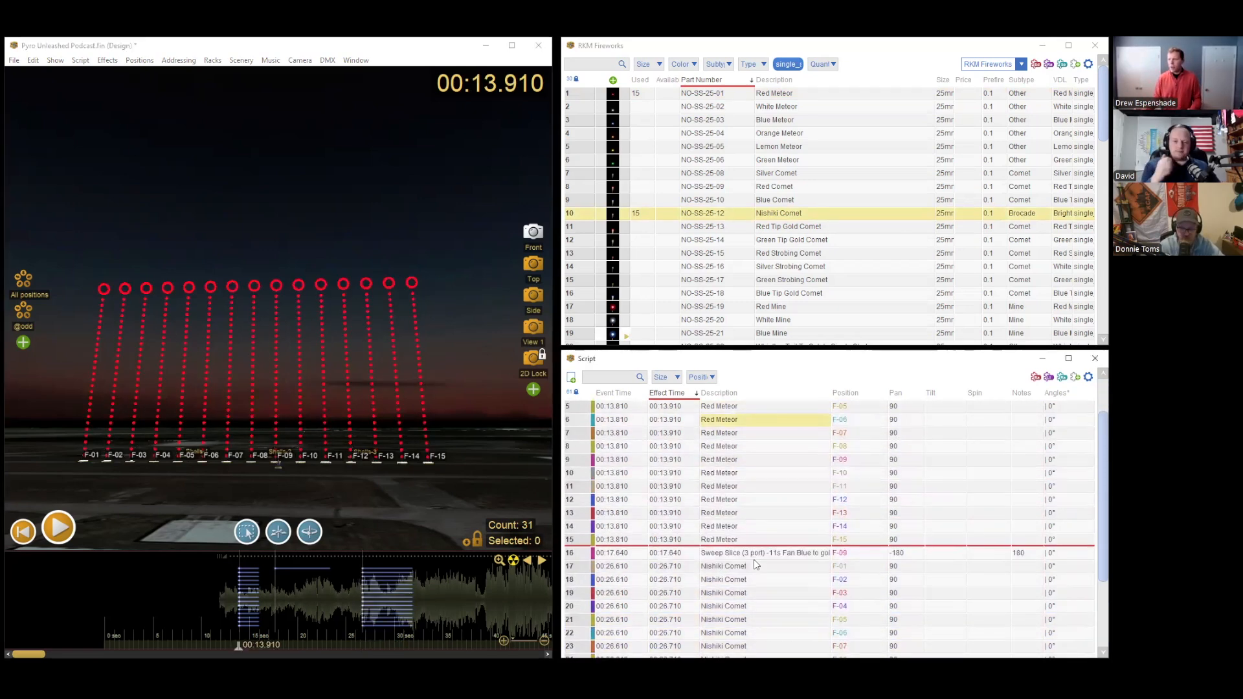
pyautogui.scroll(2, 754, 565)
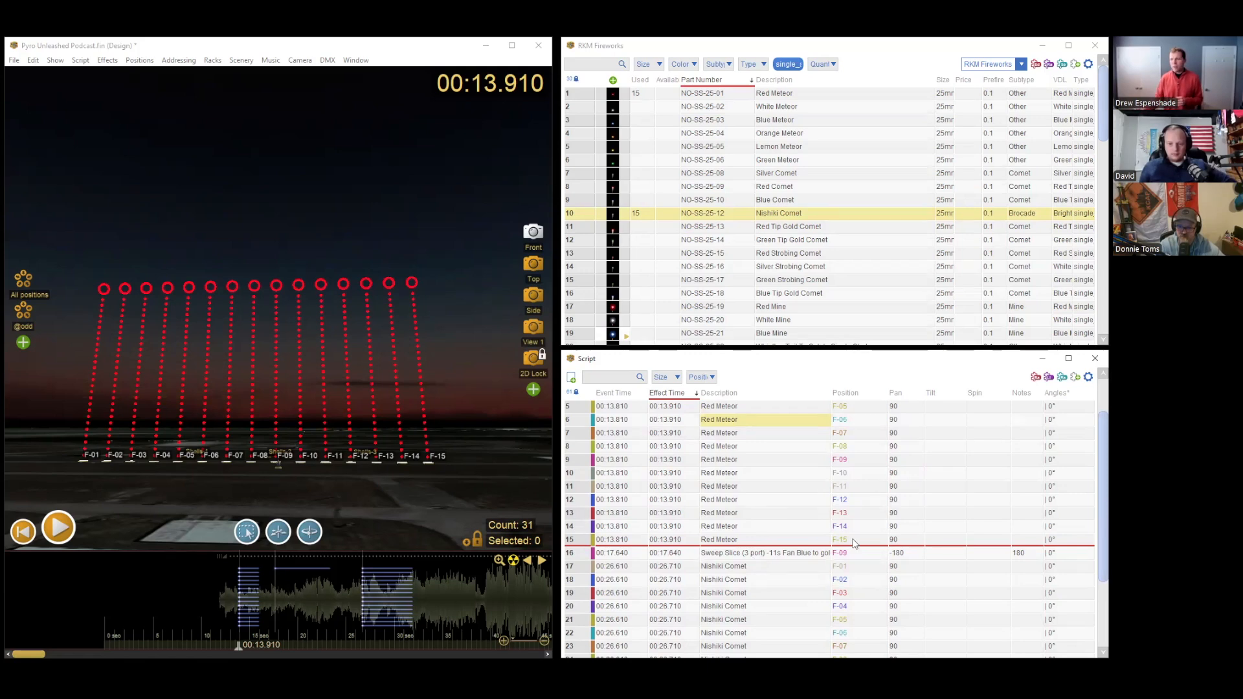
pyautogui.click(1027, 397)
pyautogui.scroll(3, 1027, 400)
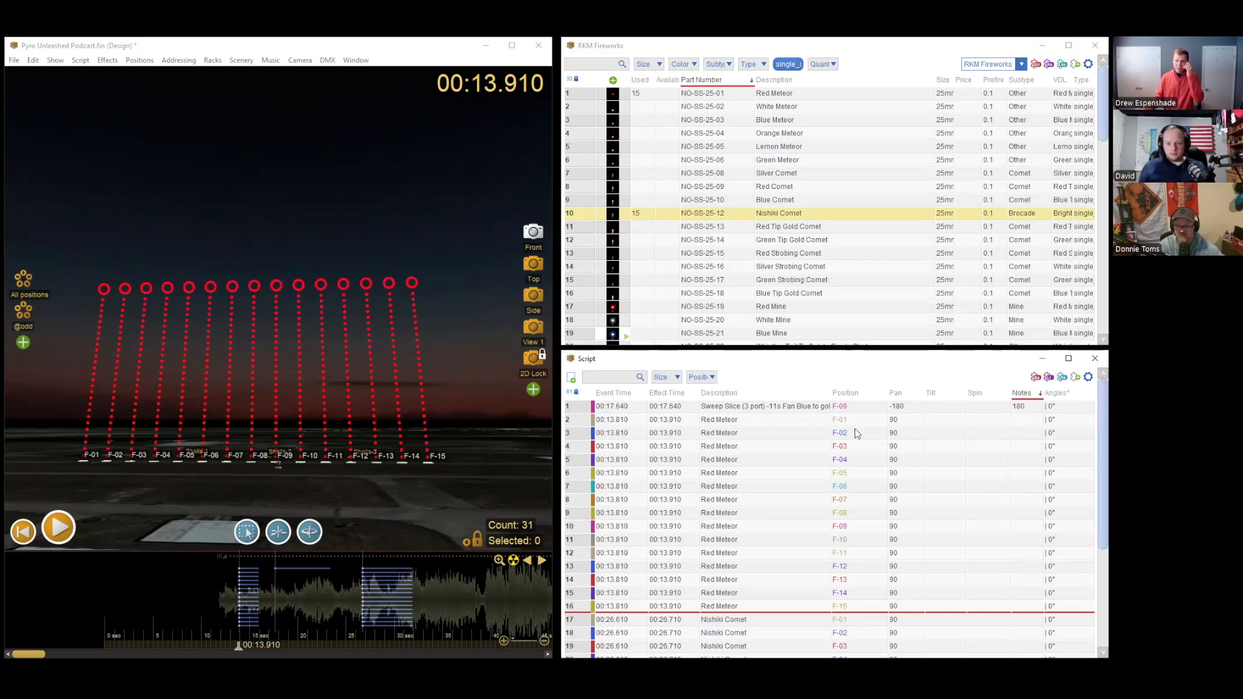
# Step: Filter the script to the rows whose Notes value is 180
pyautogui.click(1029, 408)
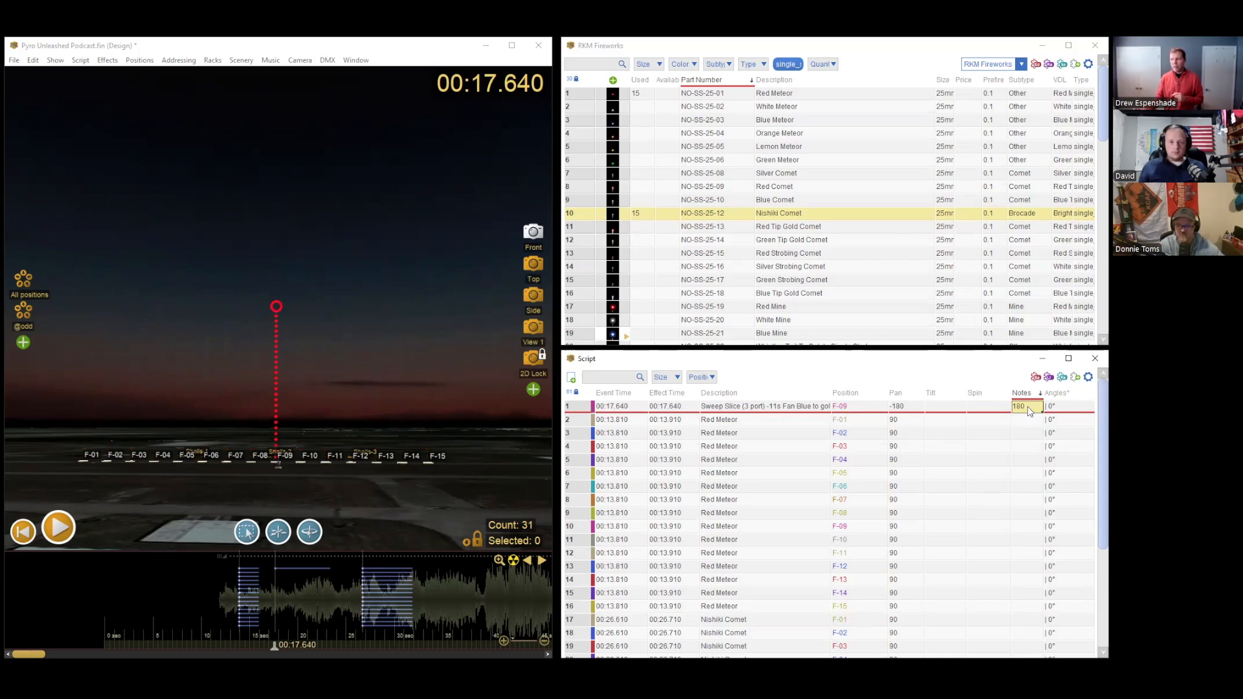
pyautogui.rightClick(1027, 409)
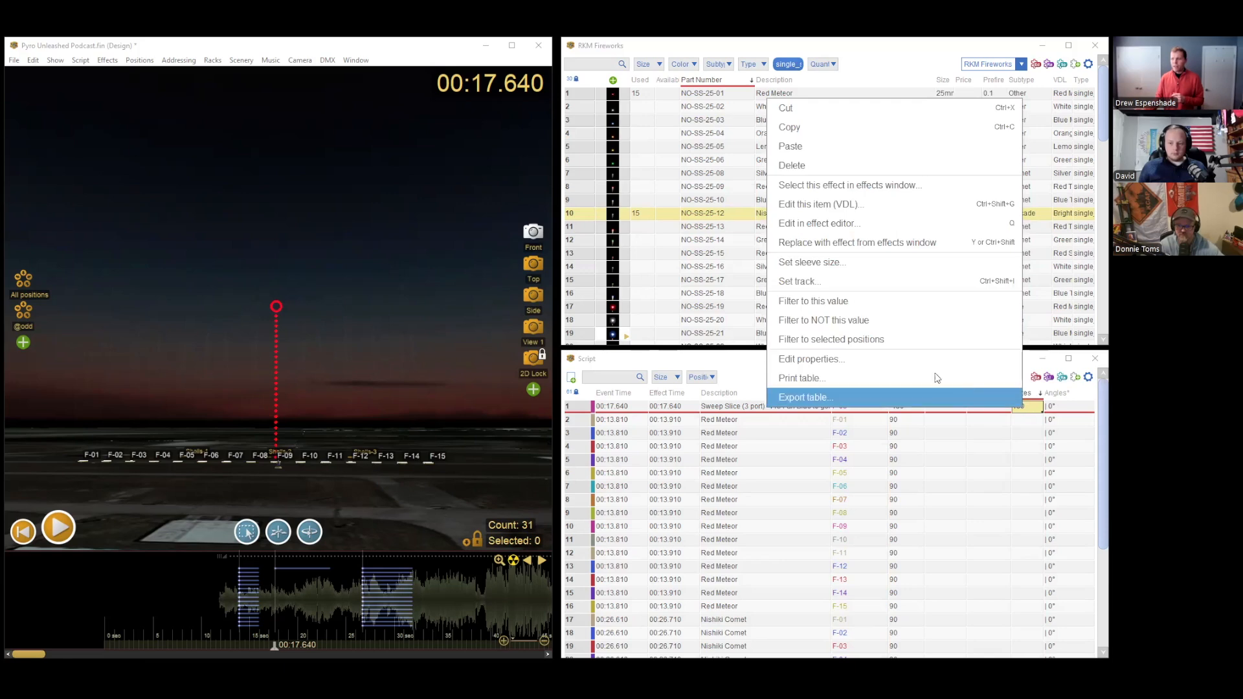
pyautogui.click(865, 303)
pyautogui.click(607, 377)
pyautogui.press('Left')
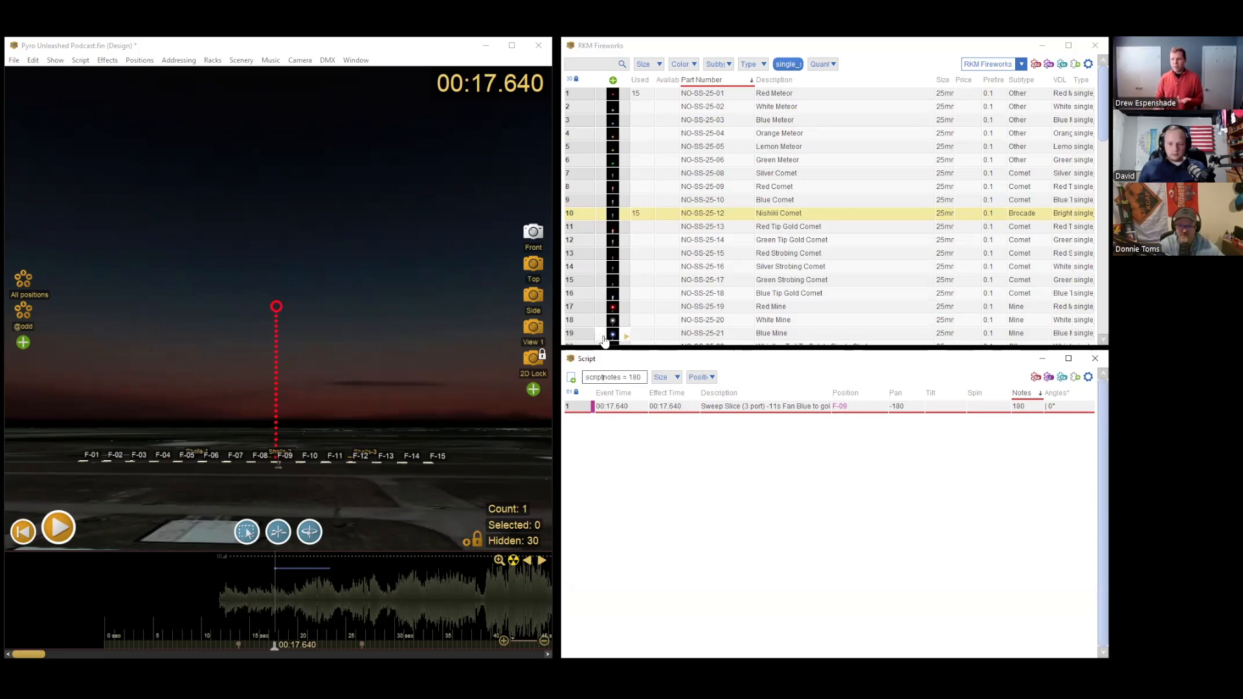
pyautogui.press('Return')
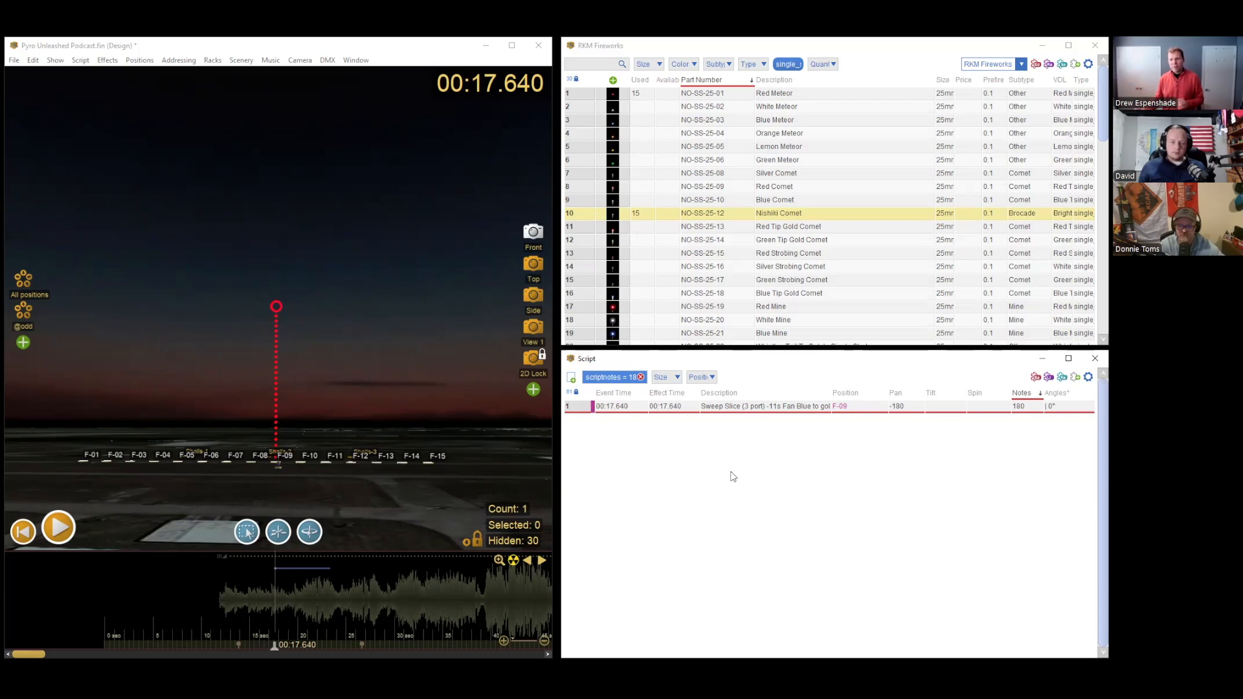
# Step: Play the filtered Sweep Slice cake in the scene to check its firing direction, and pause the playback
pyautogui.click(306, 589)
pyautogui.press('space')
pyautogui.press('space')
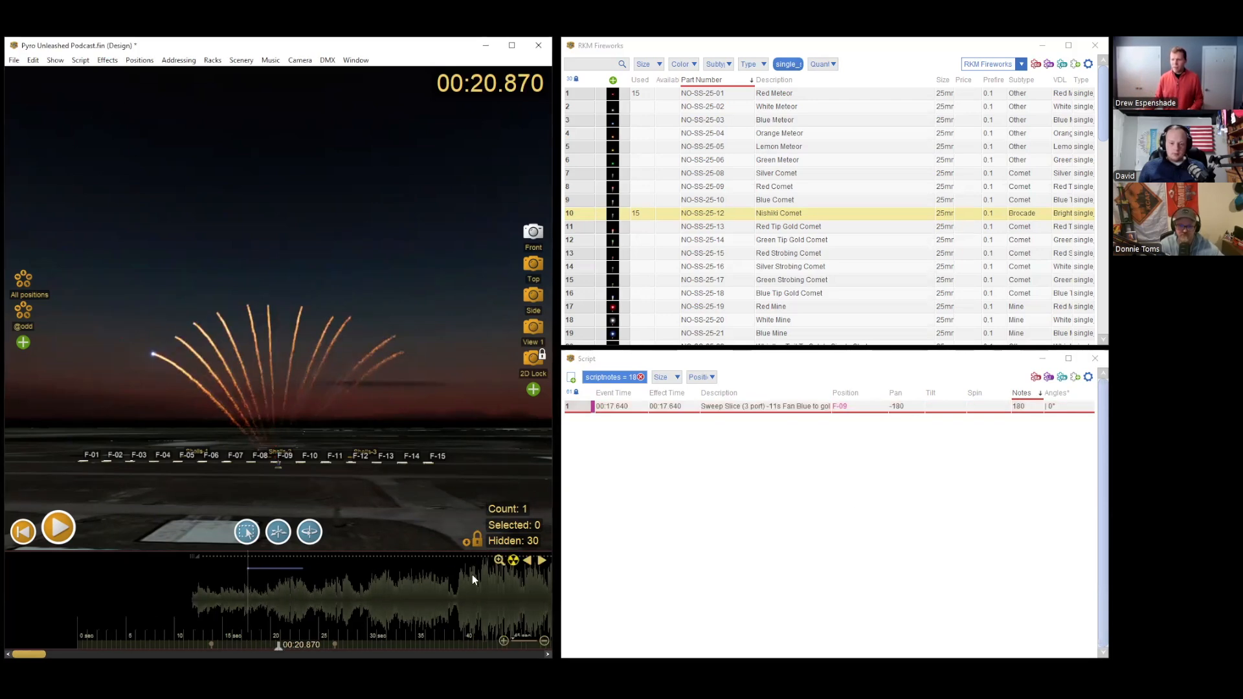
# Step: Set the Notes entry of the Sweep Slice cake on position F-09 to "R to L"
pyautogui.click(1024, 405)
pyautogui.write('R')
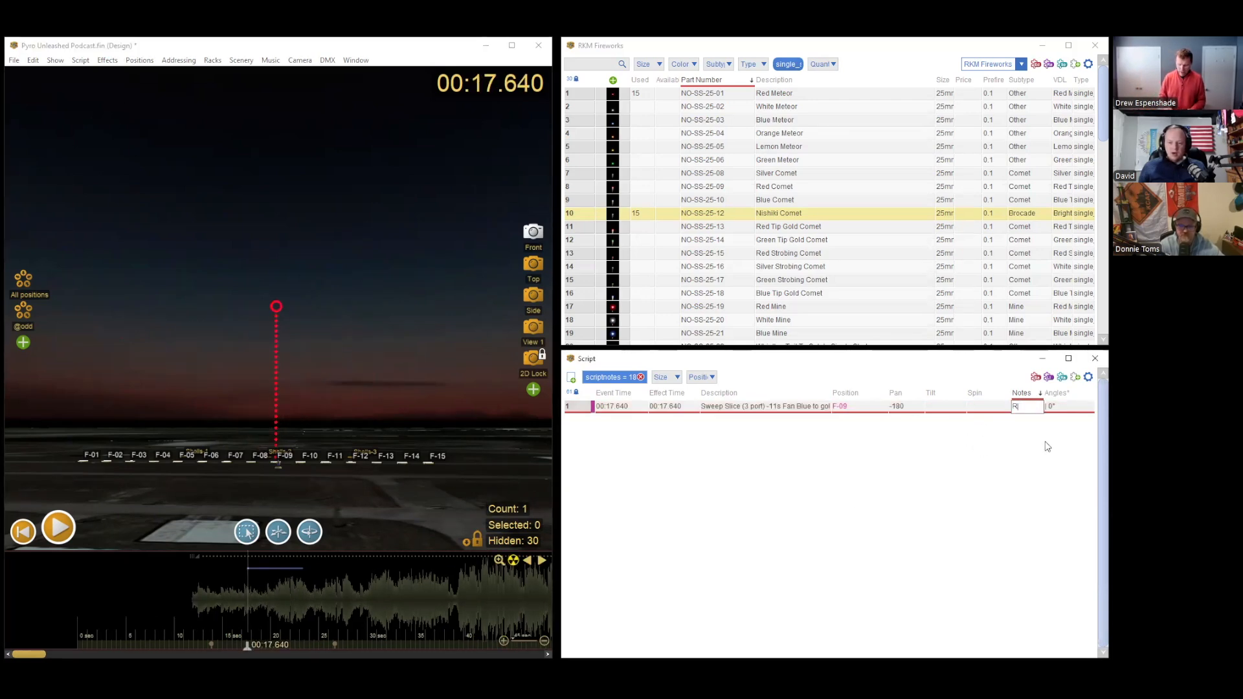
pyautogui.write(' to L')
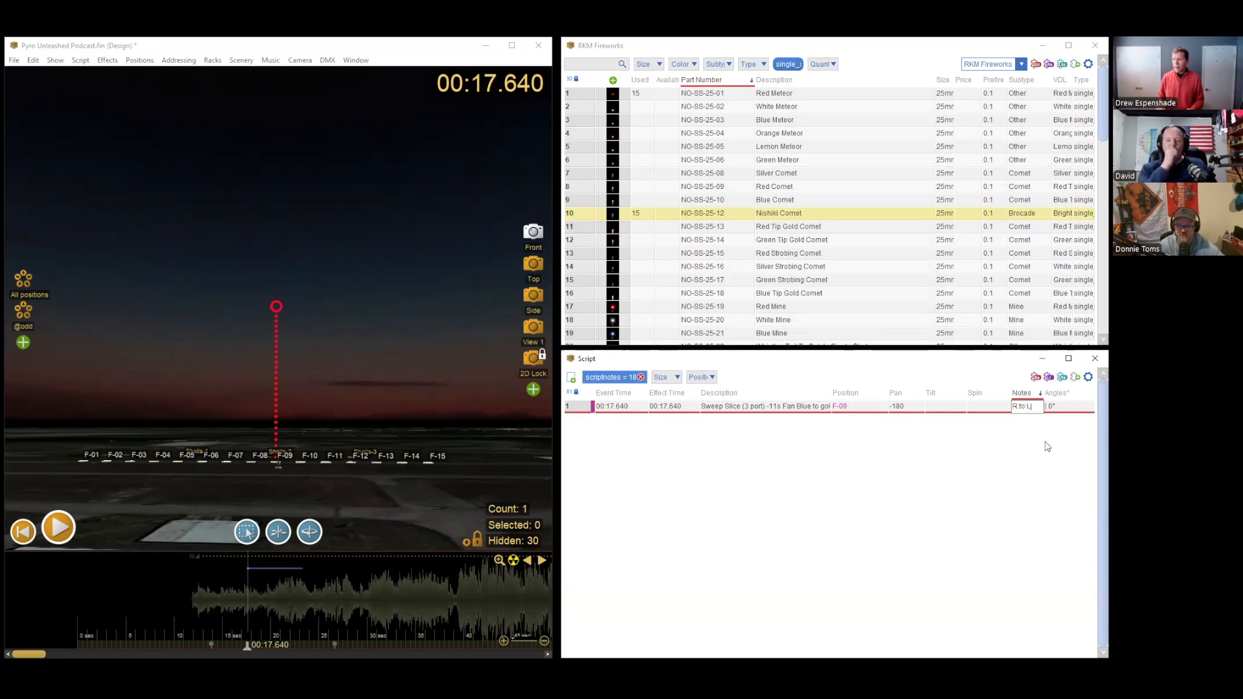
pyautogui.press('Return')
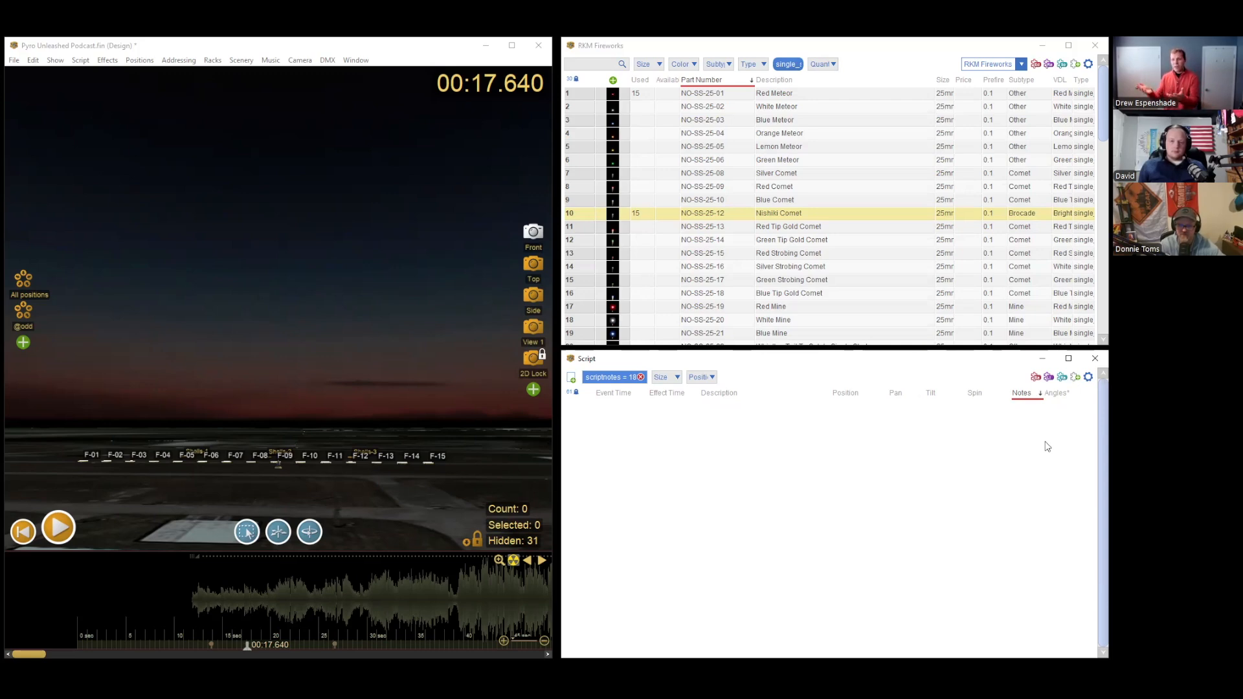
# Step: Remove the notes filter from the script to list all rows, and select the Sweep Slice cake's Notes entry
pyautogui.click(641, 378)
pyautogui.click(714, 447)
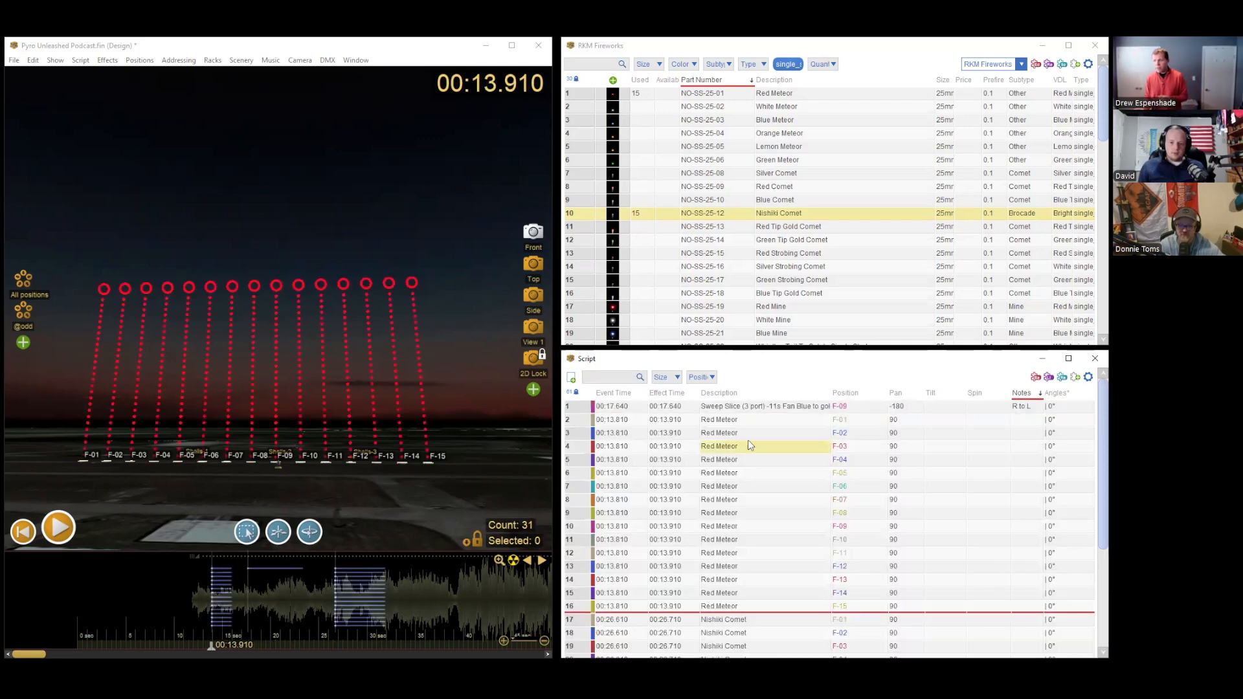
pyautogui.click(1020, 408)
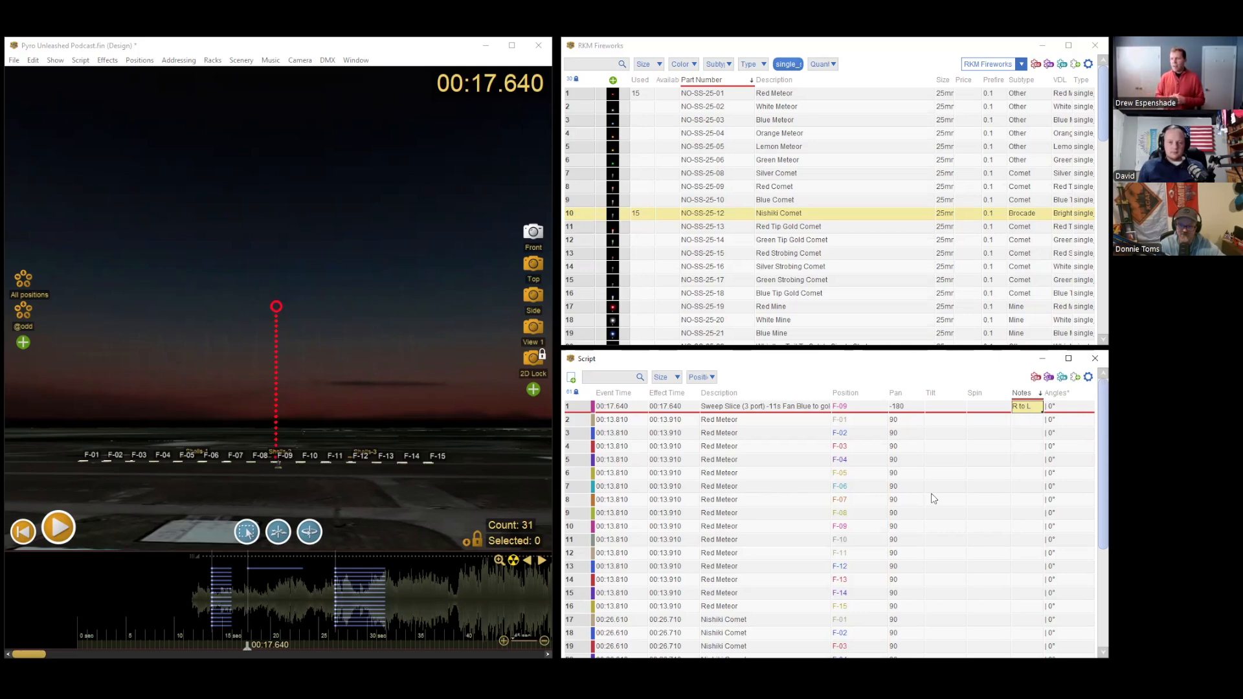
pyautogui.click(700, 376)
pyautogui.scroll(3, 747, 599)
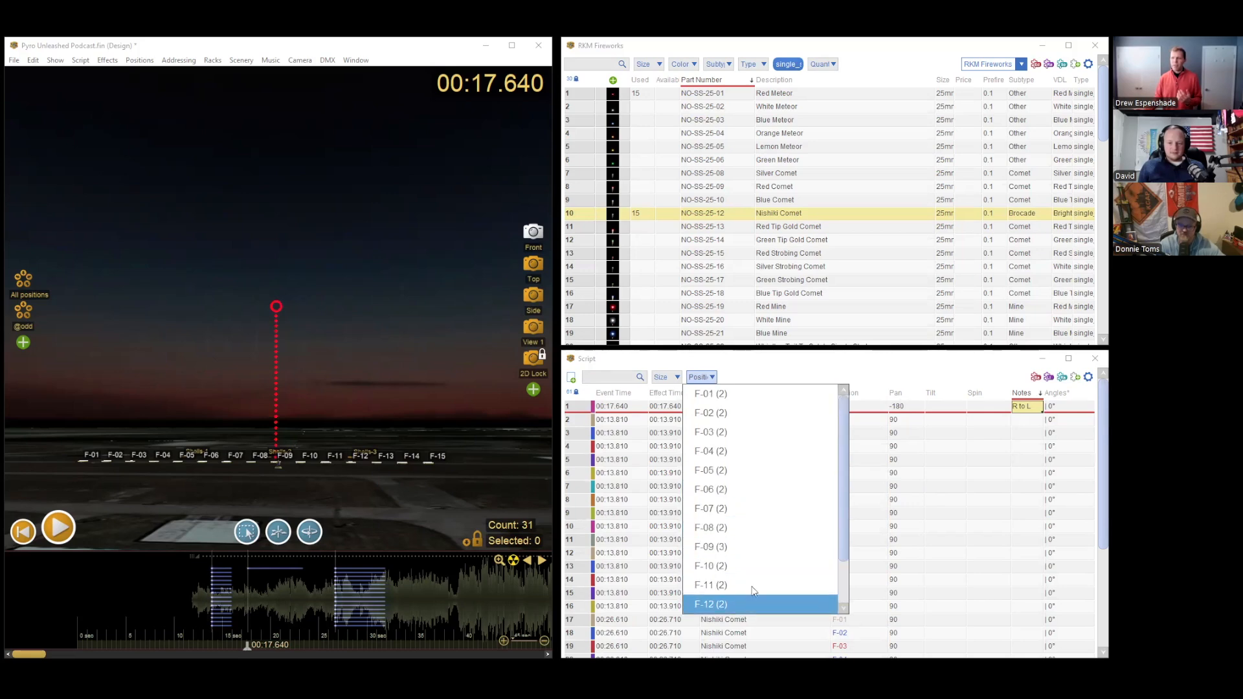
pyautogui.click(776, 390)
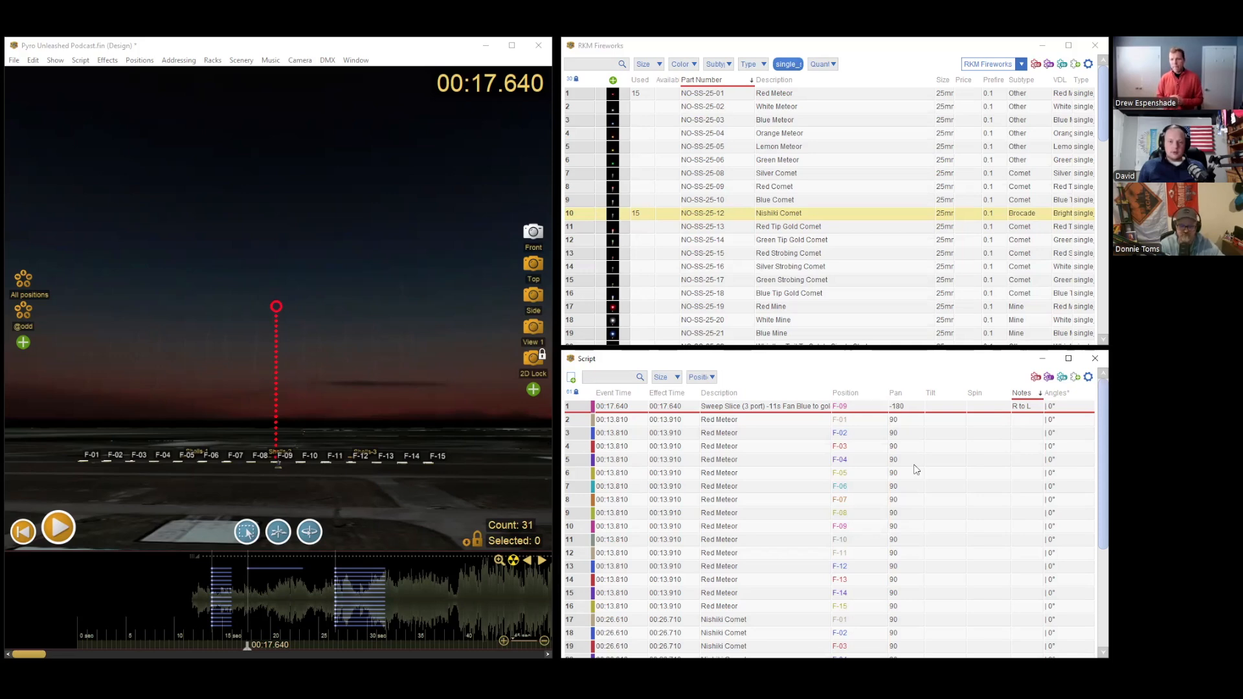
# Step: Open the show settings and bring up the choices for showing pin counts
pyautogui.click(325, 493)
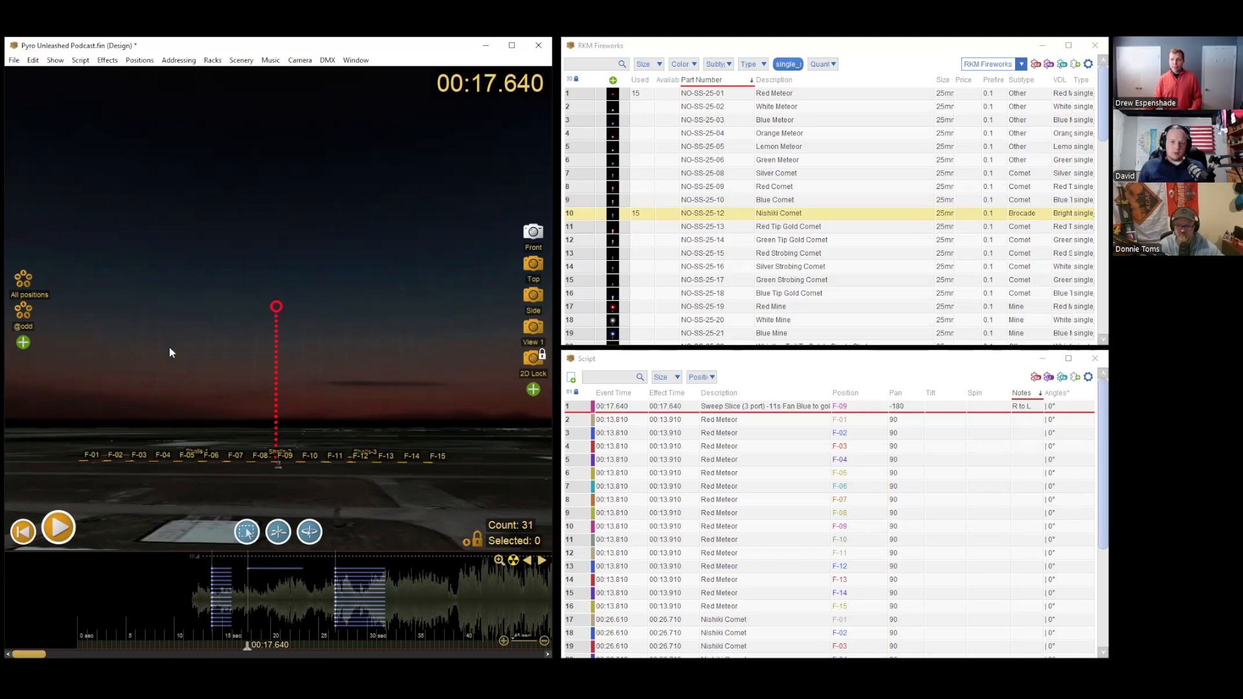
pyautogui.click(60, 61)
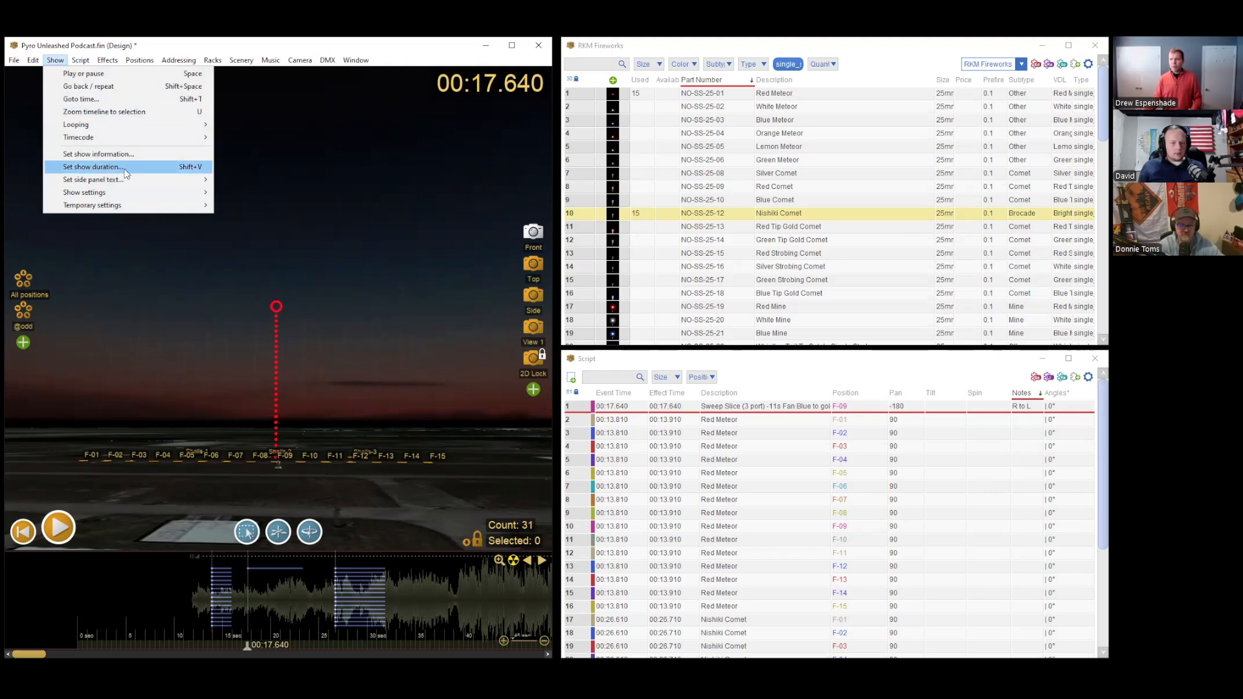
pyautogui.moveTo(132, 197)
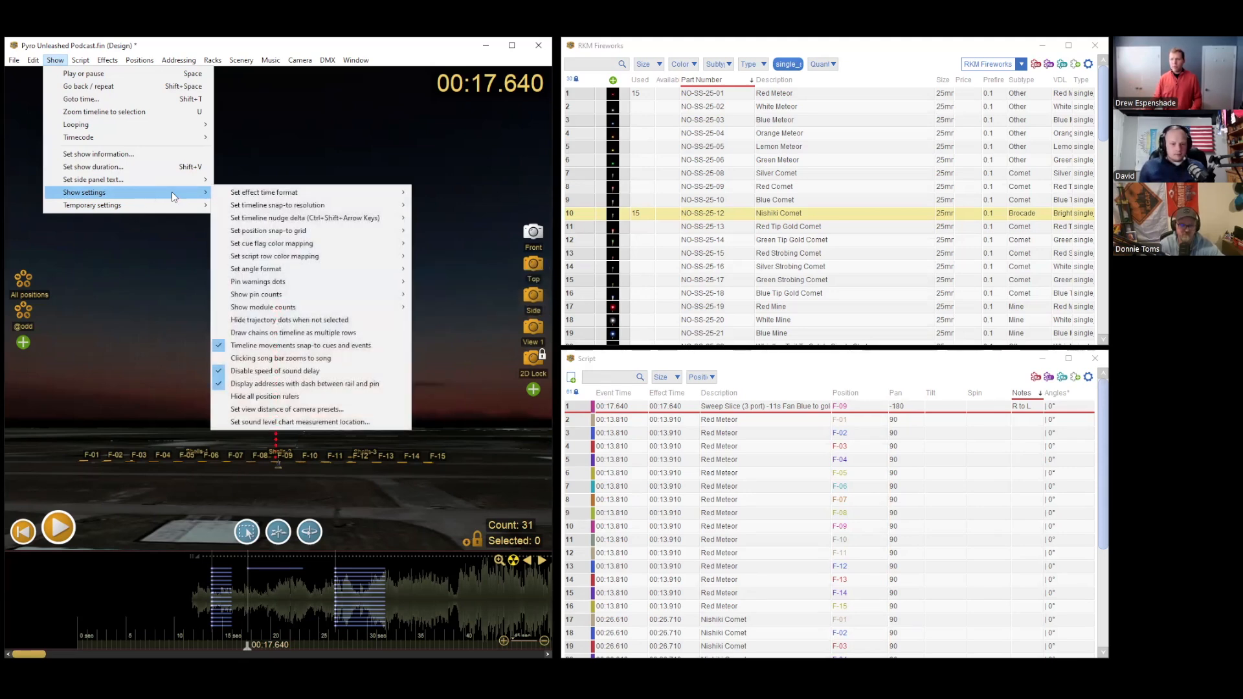
pyautogui.moveTo(331, 208)
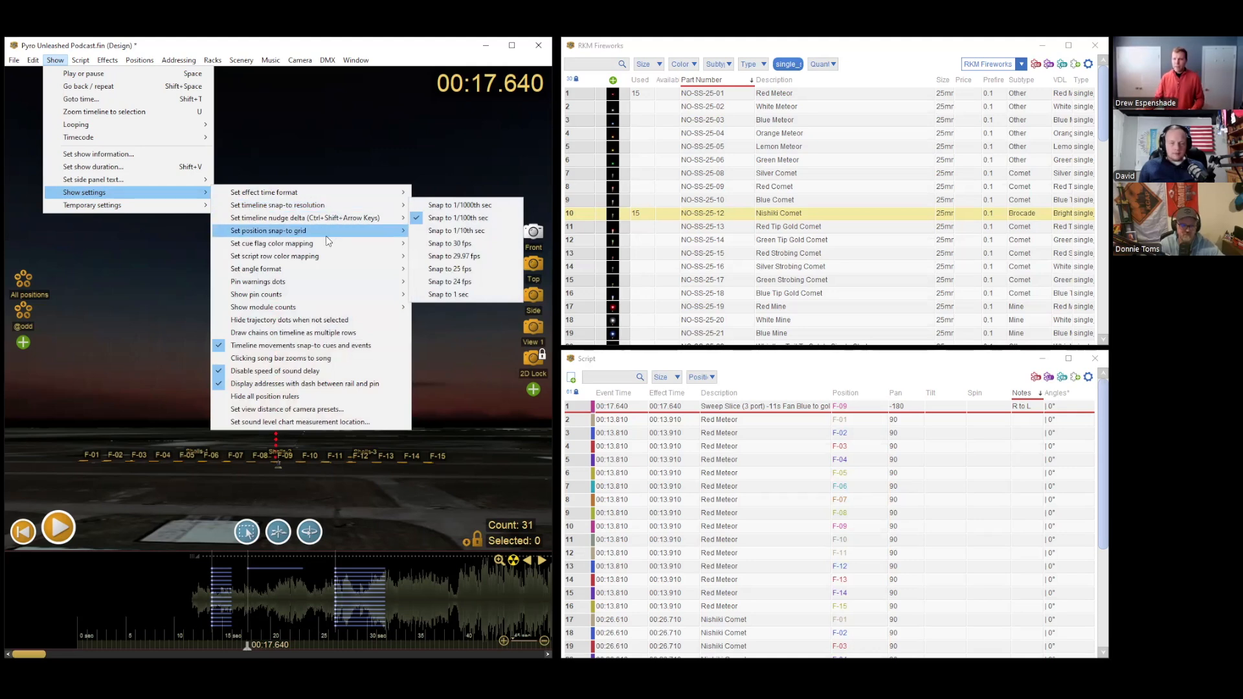
pyautogui.moveTo(327, 240)
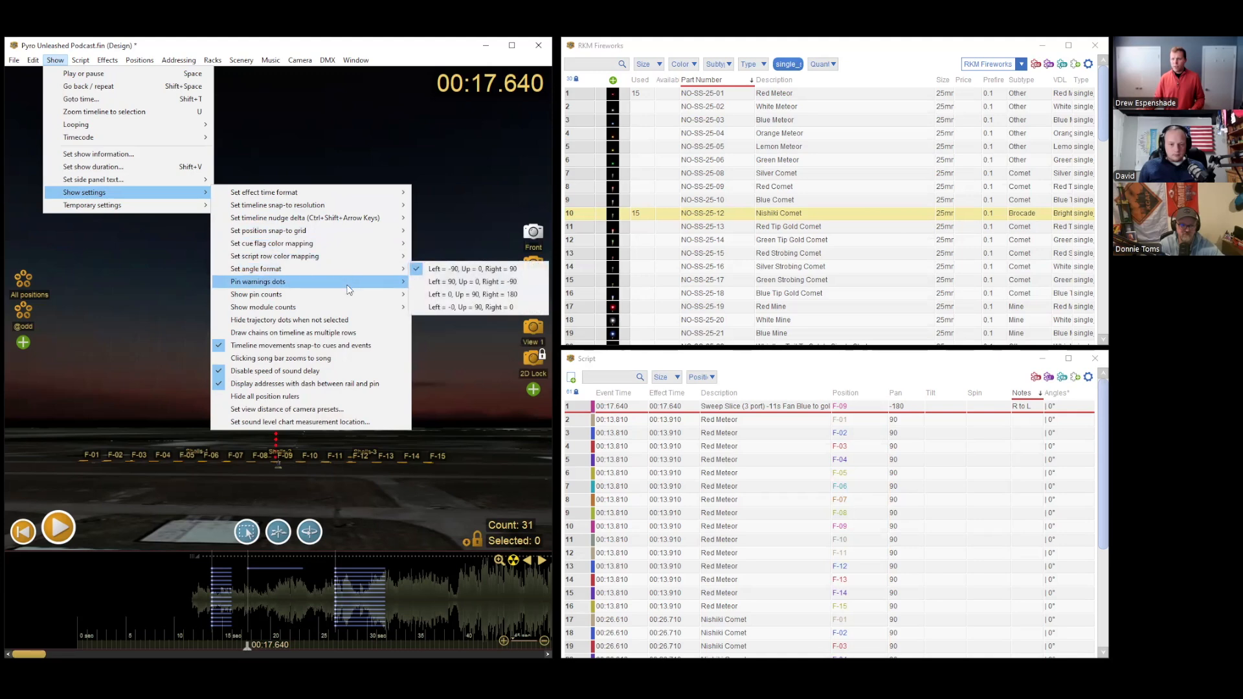
pyautogui.moveTo(355, 299)
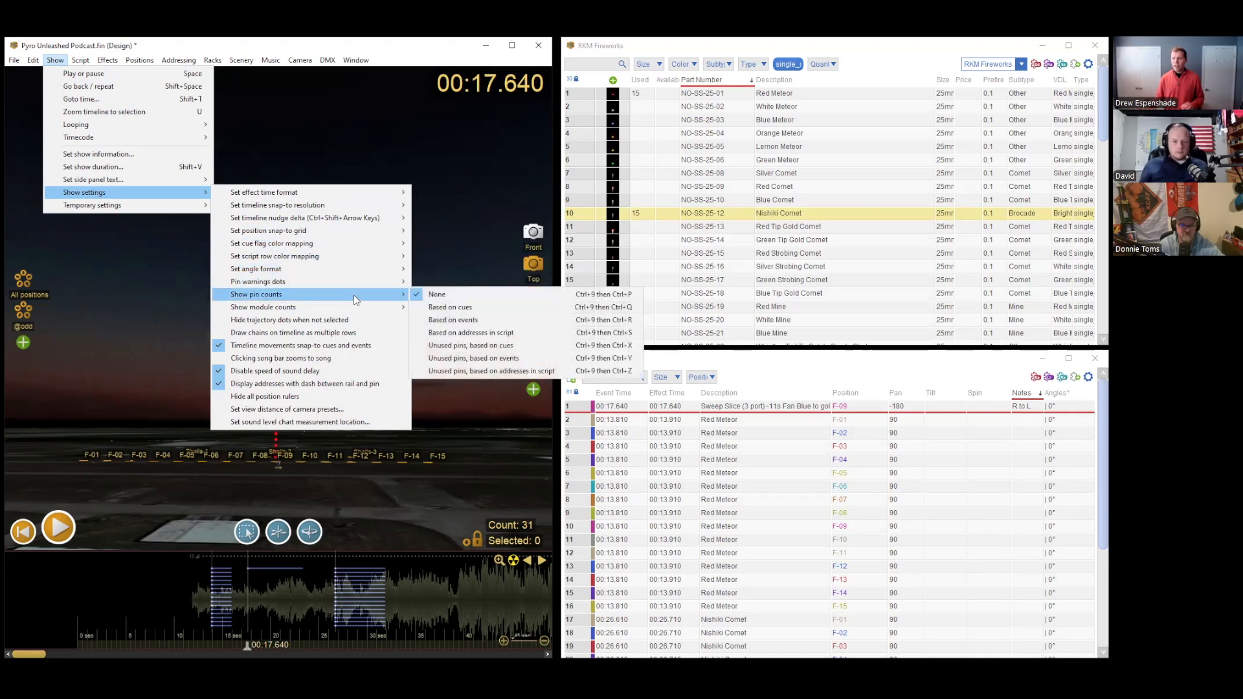
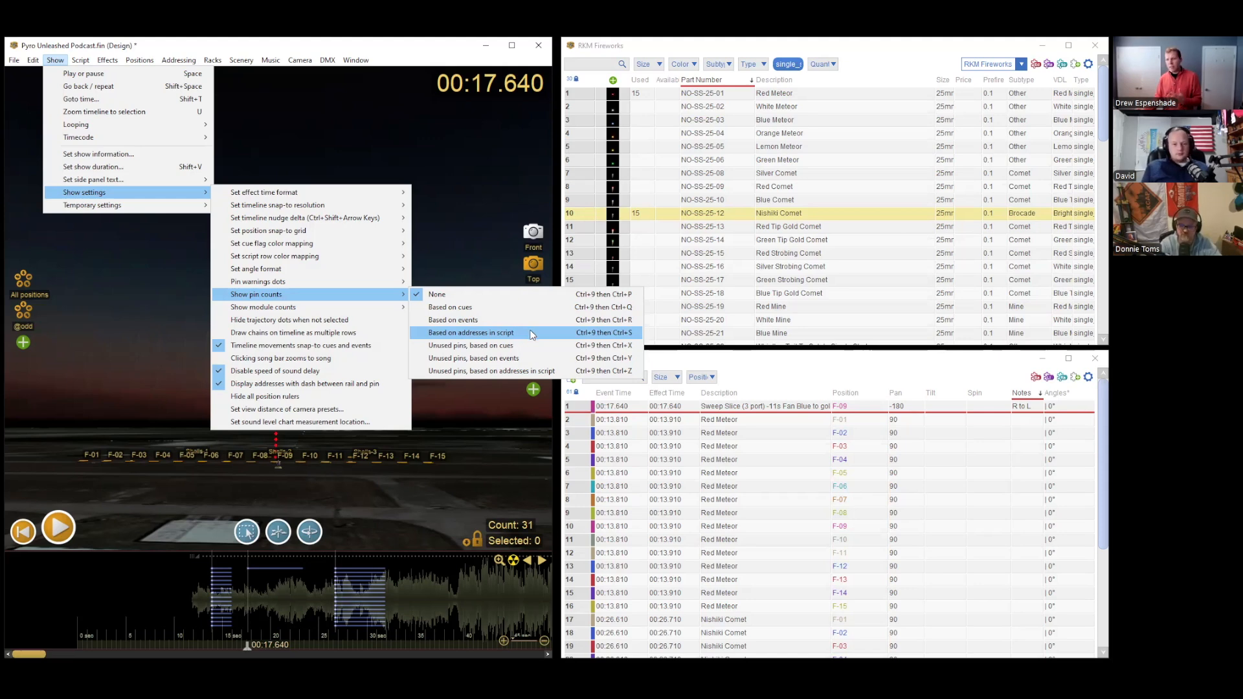
# Step: Set the pin counts to be based on addresses in the script
pyautogui.click(531, 334)
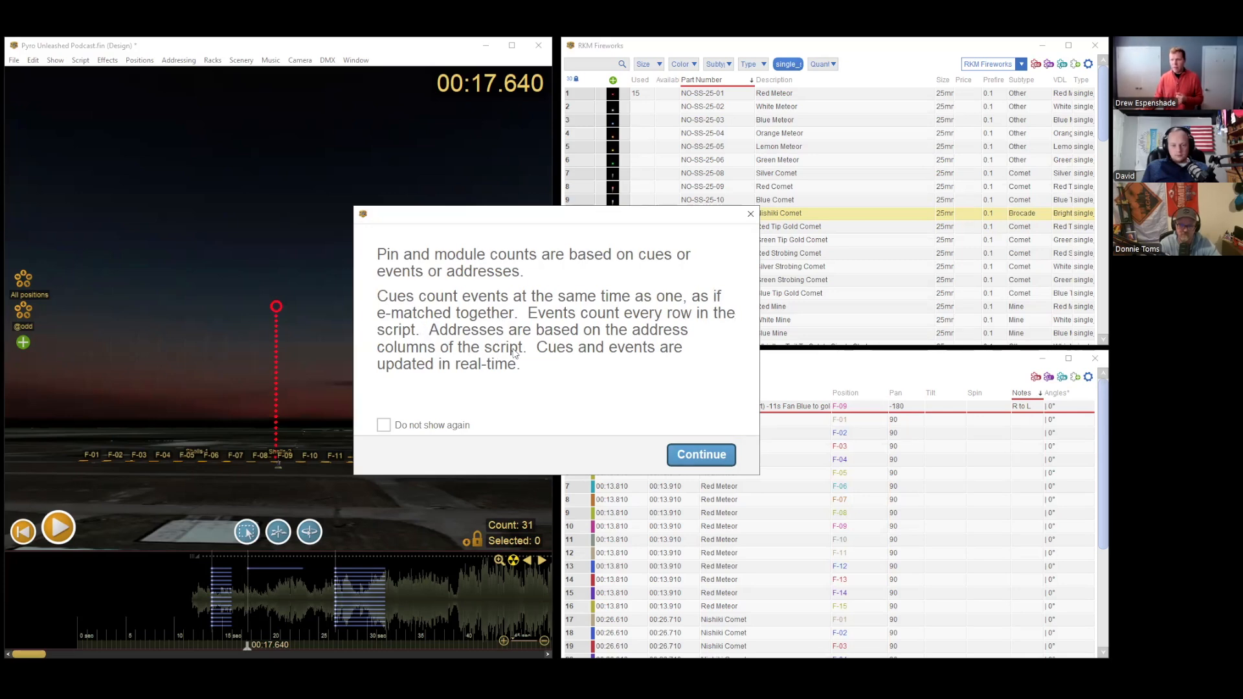
pyautogui.click(701, 455)
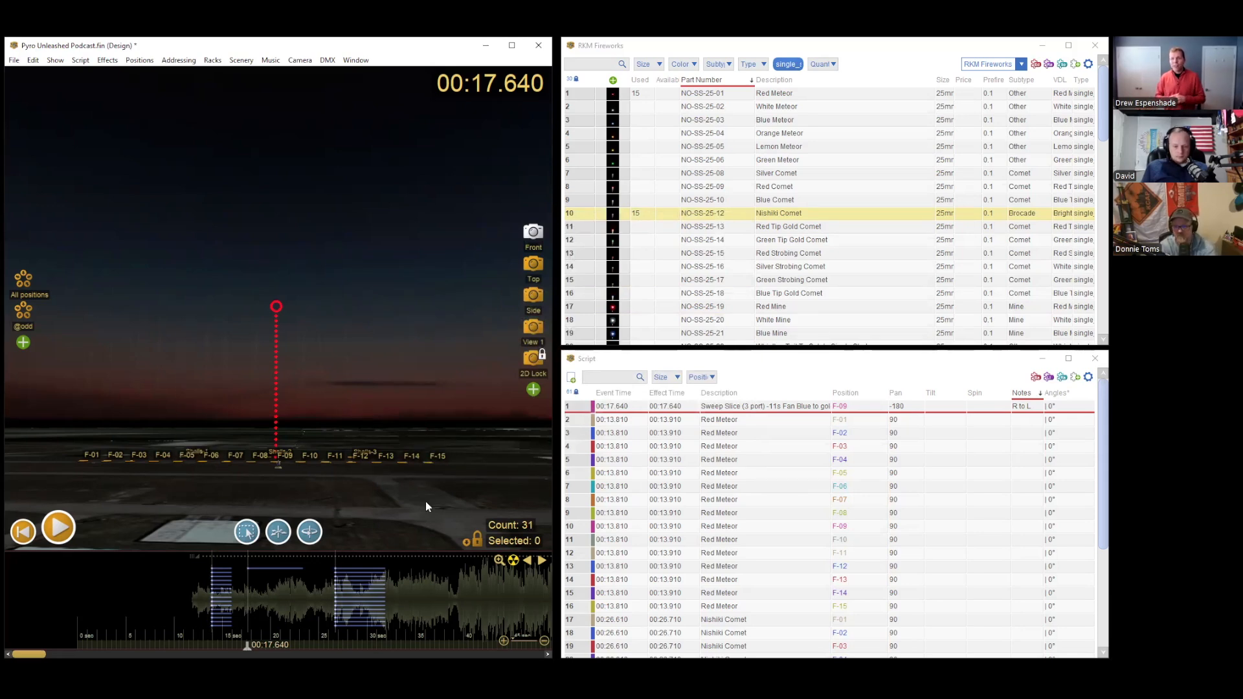
# Step: Switch the script to the column set with Rail and Pin, and highlight those cells in the first Red Meteor rows
pyautogui.click(1034, 377)
pyautogui.moveTo(989, 406); pyautogui.dragTo(987, 489)
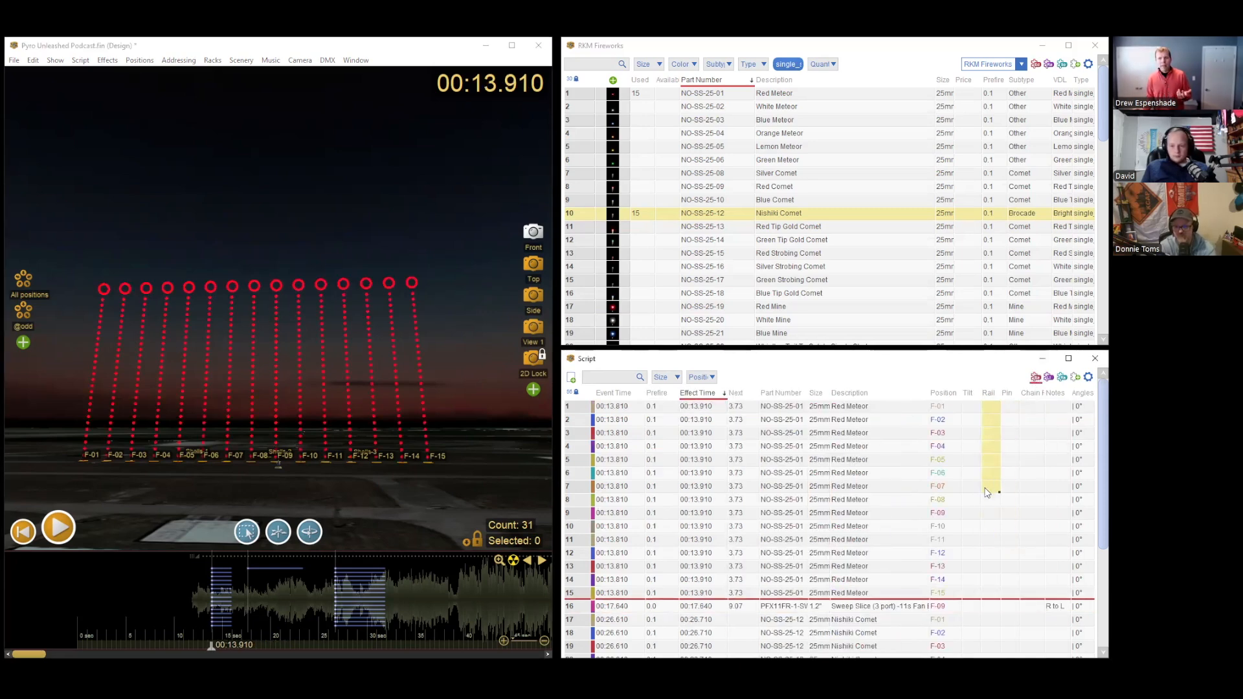
pyautogui.moveTo(1007, 407); pyautogui.dragTo(1010, 463)
pyautogui.moveTo(990, 404); pyautogui.dragTo(1012, 466)
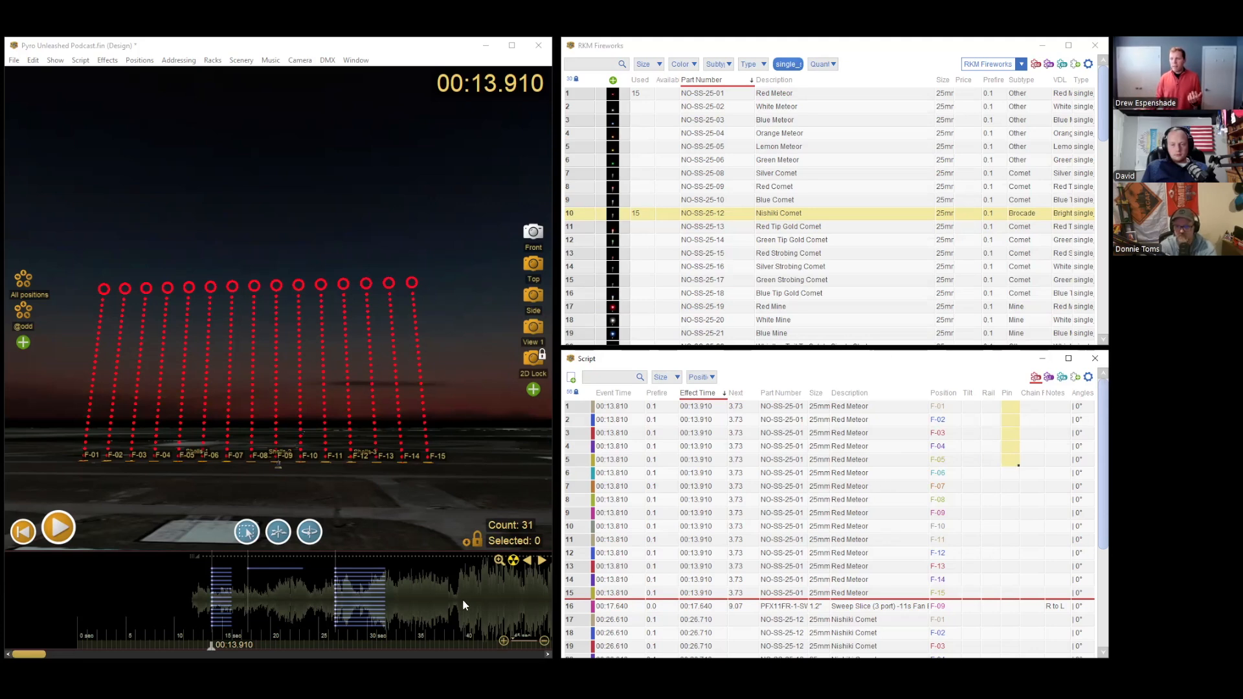
# Step: Move the playhead to 00:38.710 and show pin counts based on events beside all the launch positions
pyautogui.click(449, 589)
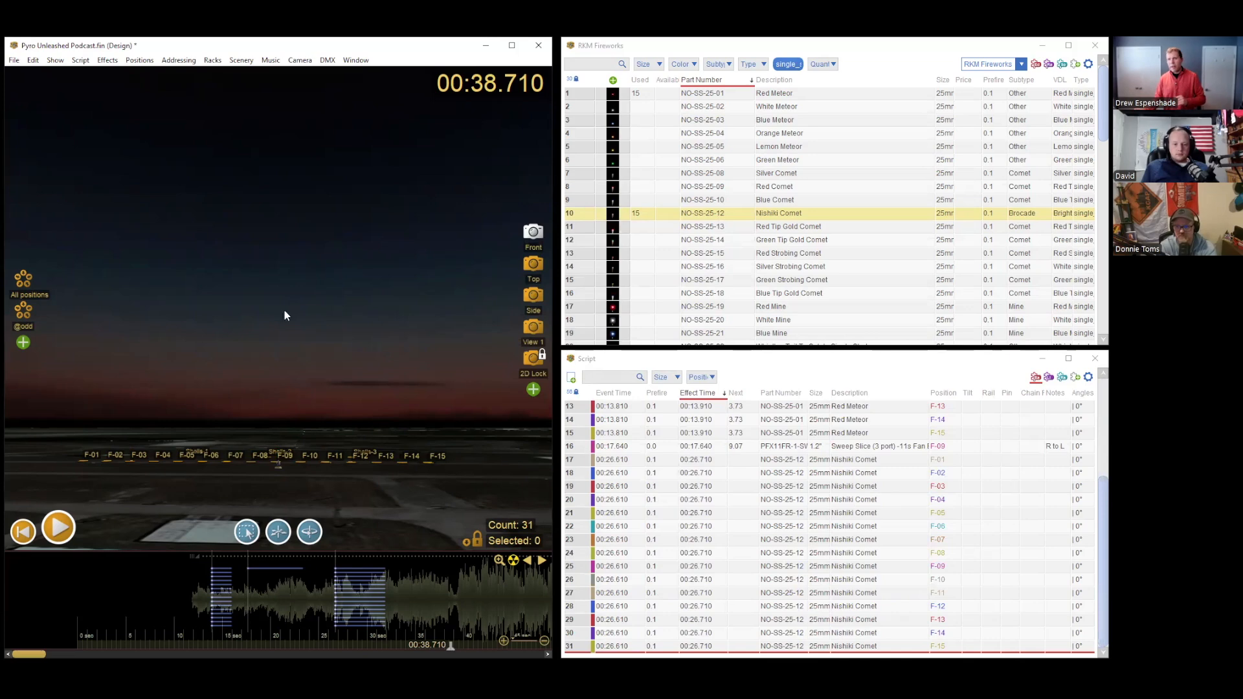
pyautogui.click(77, 61)
pyautogui.moveTo(55, 60)
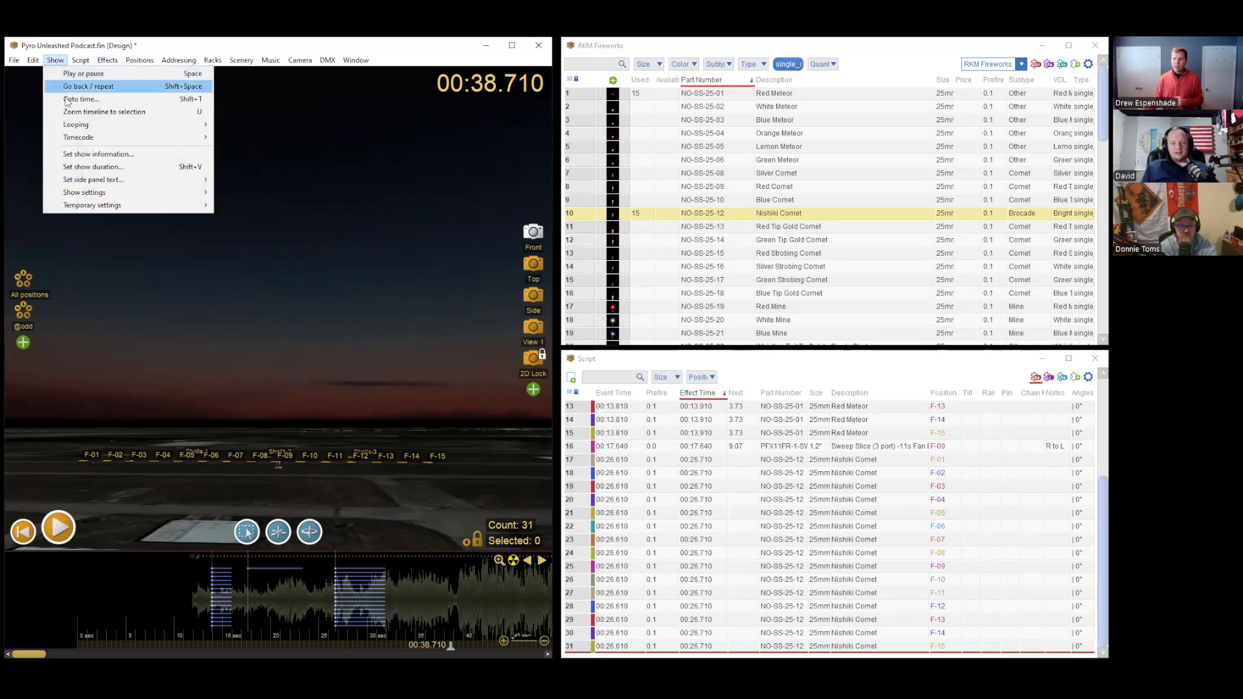
pyautogui.moveTo(123, 197)
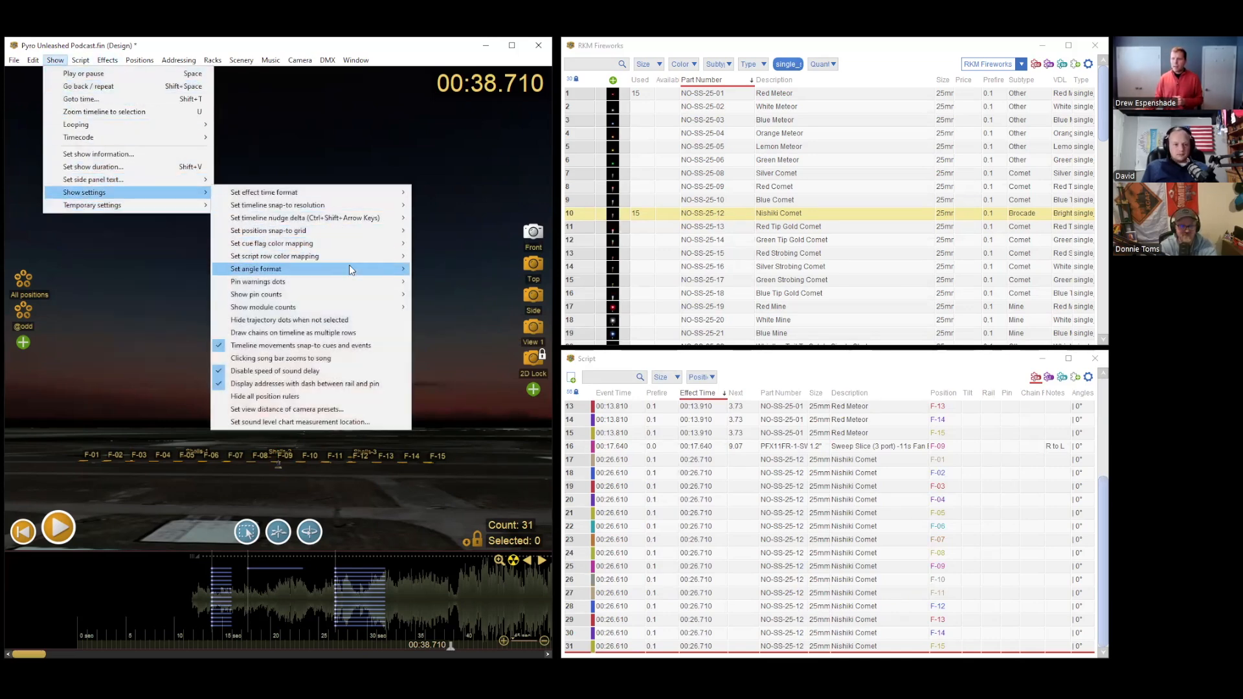
pyautogui.moveTo(360, 298)
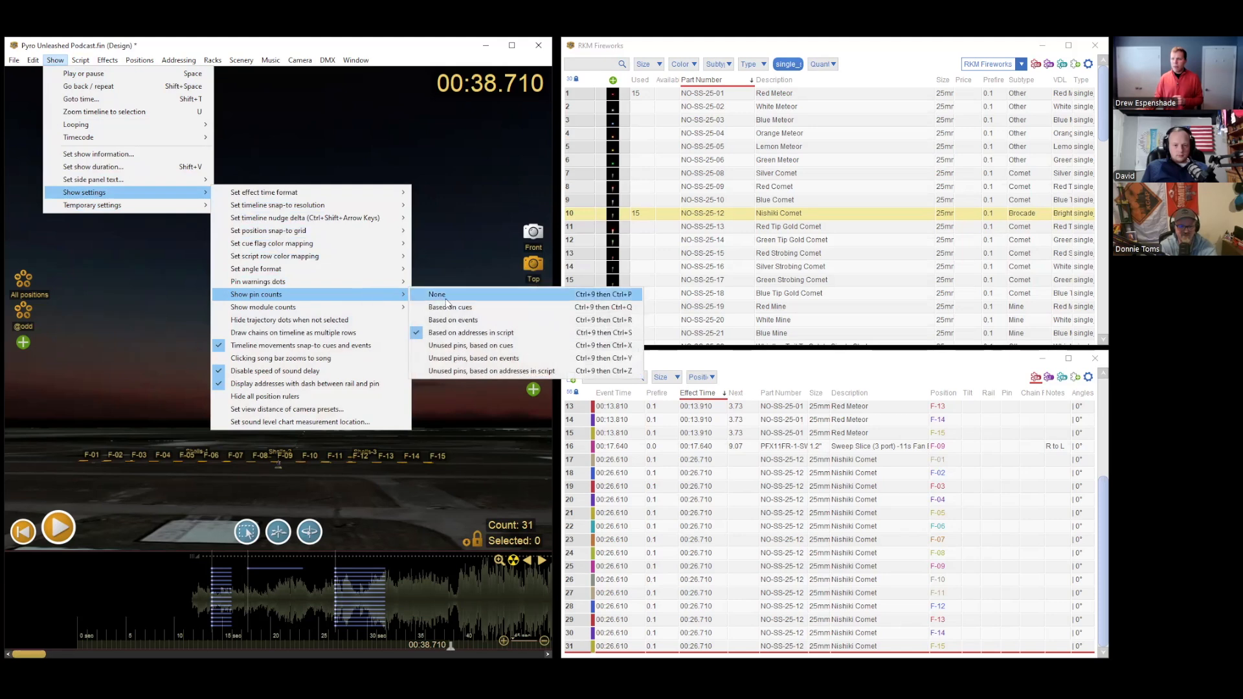
pyautogui.click(476, 320)
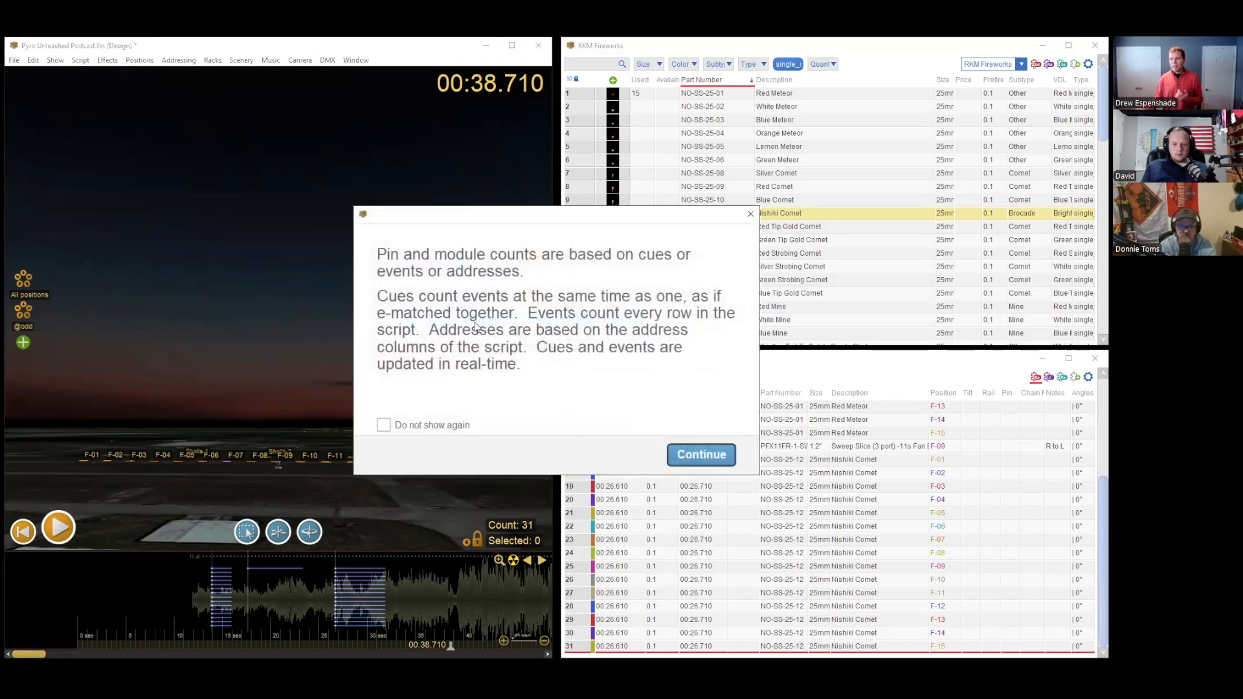
pyautogui.click(702, 455)
pyautogui.moveTo(303, 377); pyautogui.dragTo(288, 420, button='right')
pyautogui.scroll(5, 234, 420)
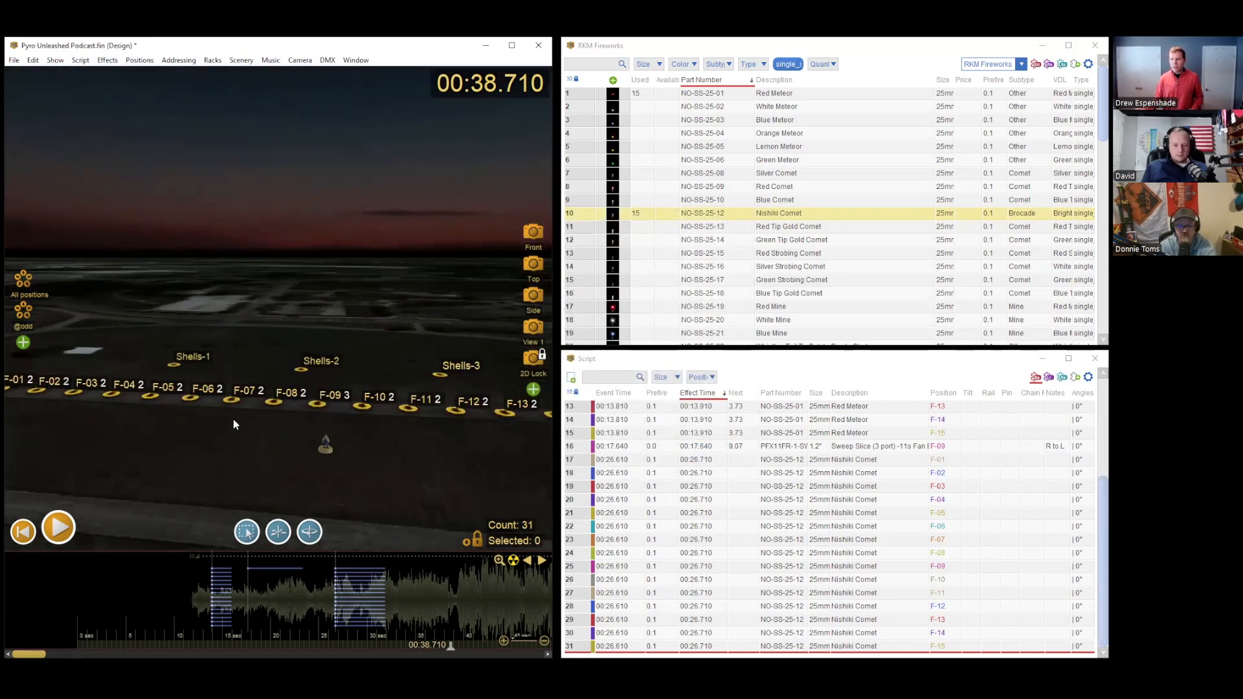
pyautogui.scroll(-2, 233, 421)
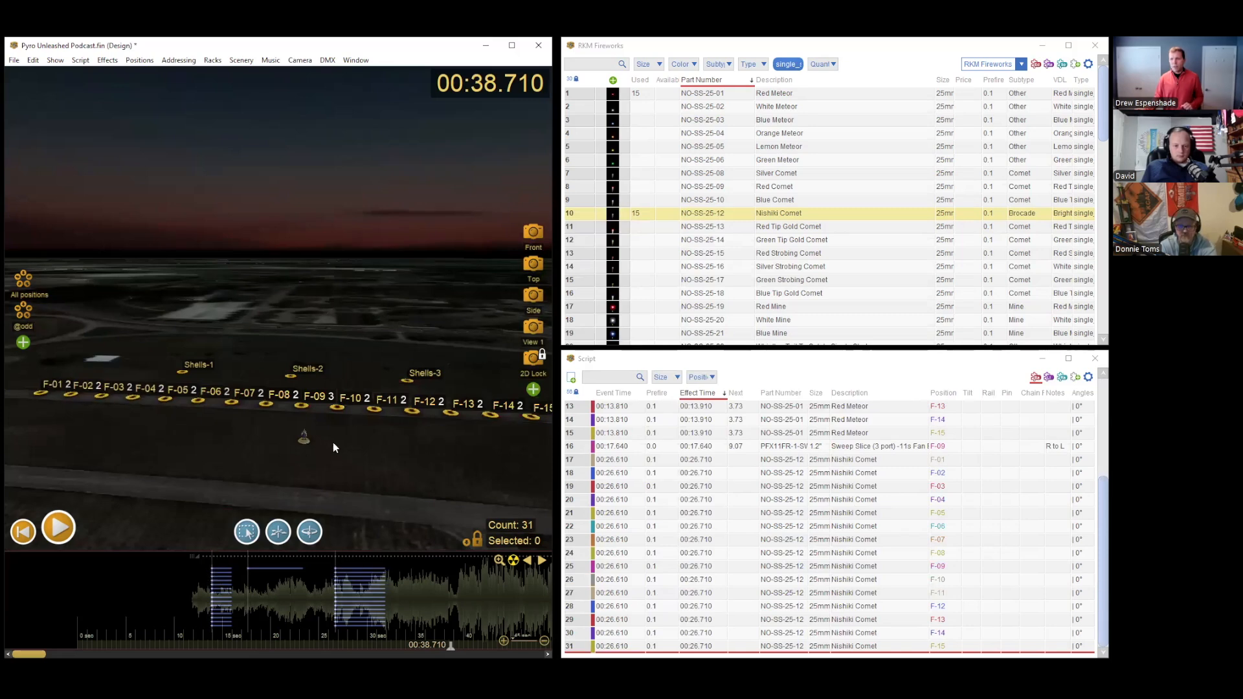
pyautogui.scroll(-2, 71, 429)
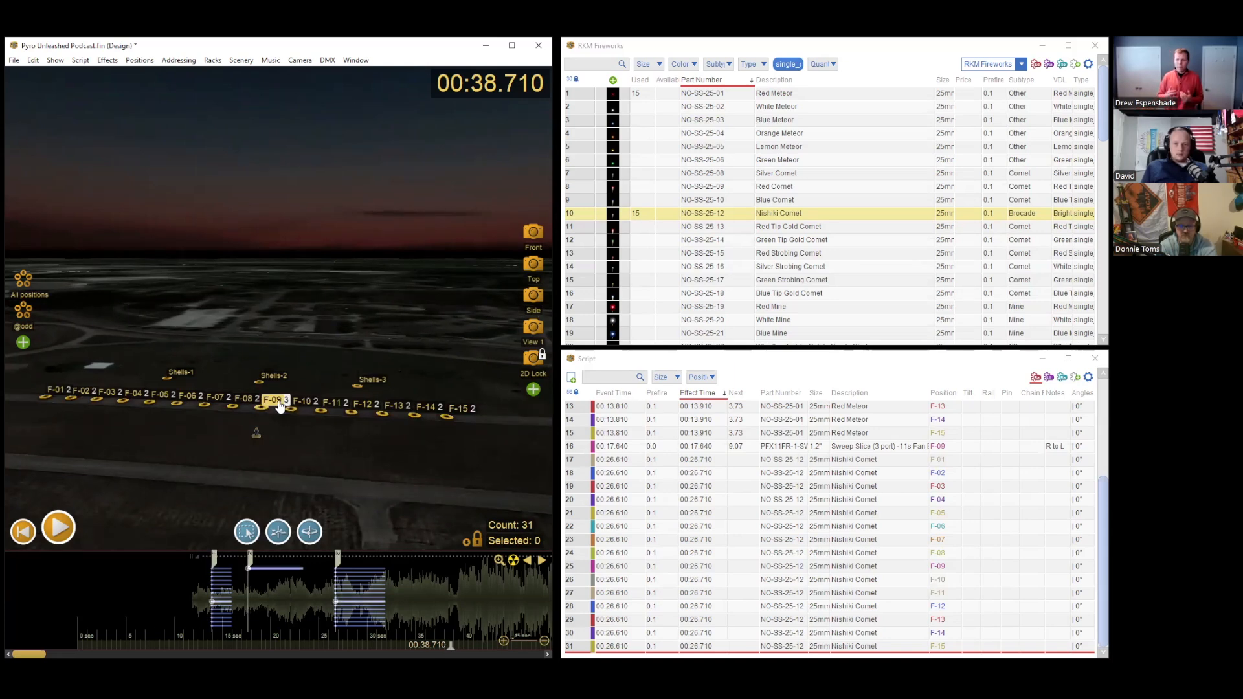
# Step: Select the Sweep Slice cake on the timeline and move the playhead to 00:19.420 to view it firing
pyautogui.click(266, 568)
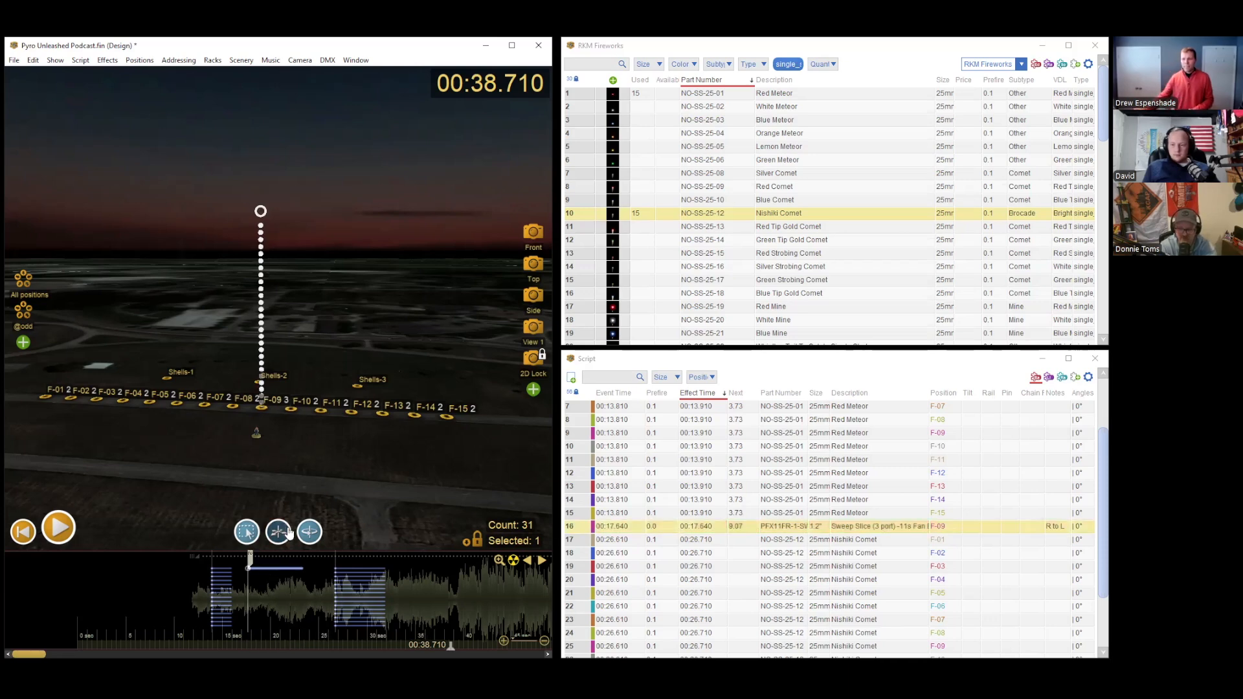
pyautogui.click(262, 593)
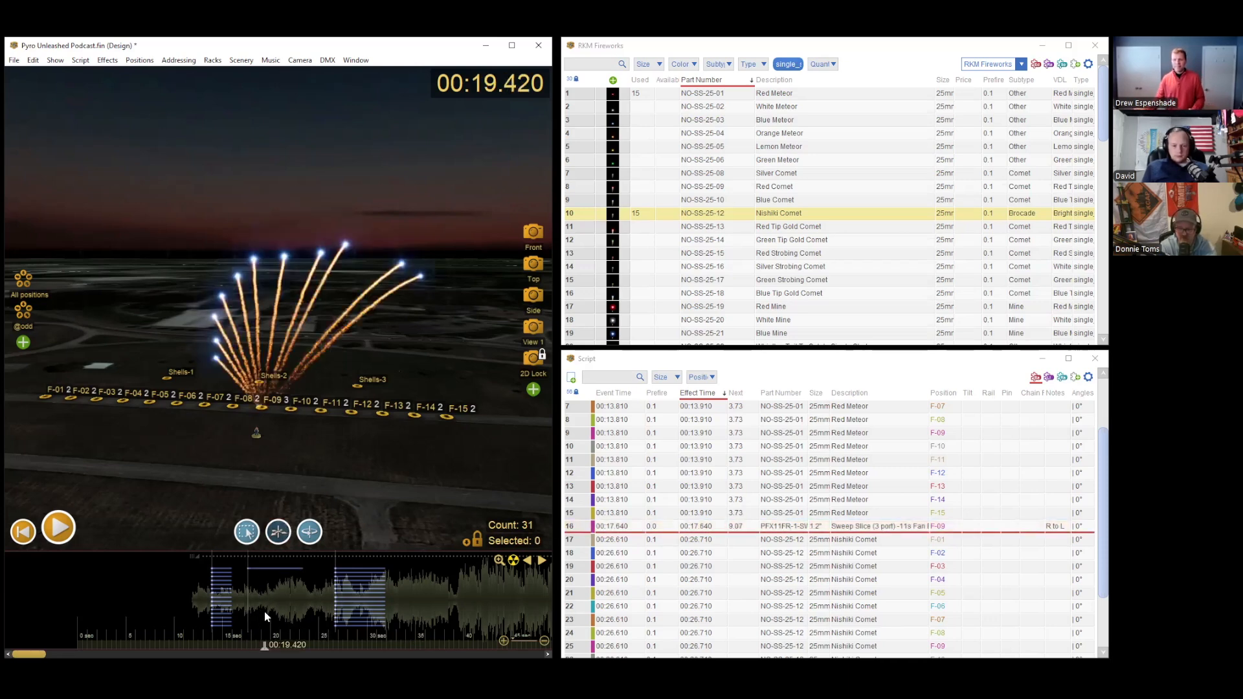